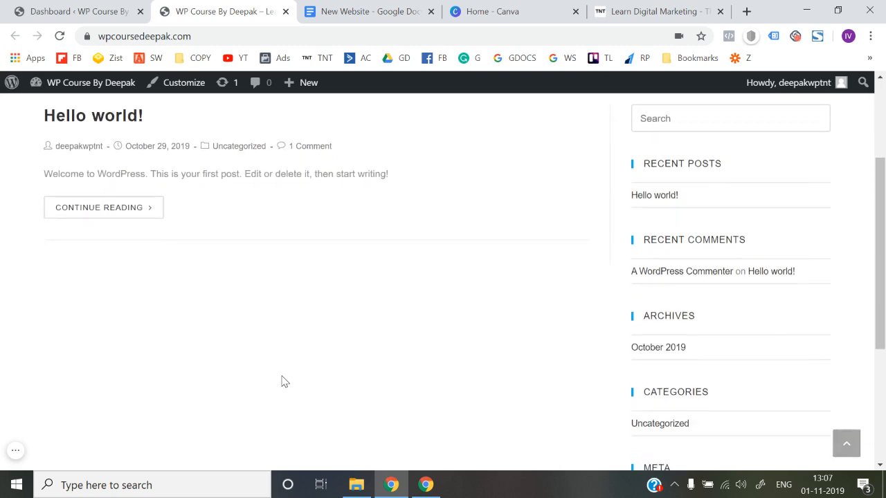
Review the WordPress site's current front page from header to footer, along with its admin dashboard
scroll(282, 381, up, 10)
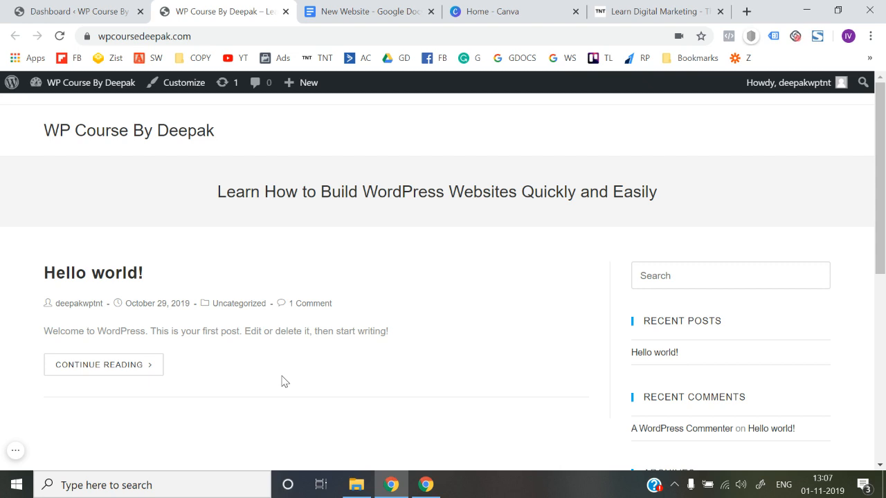
click(134, 5)
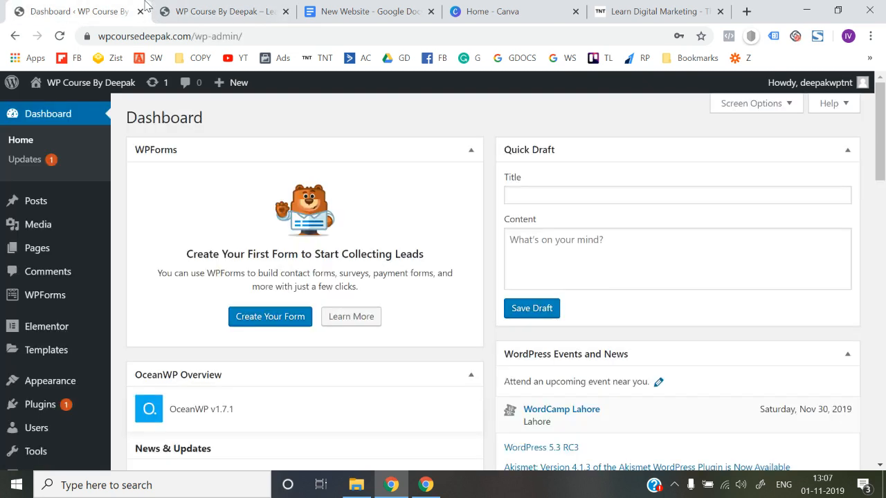
click(243, 6)
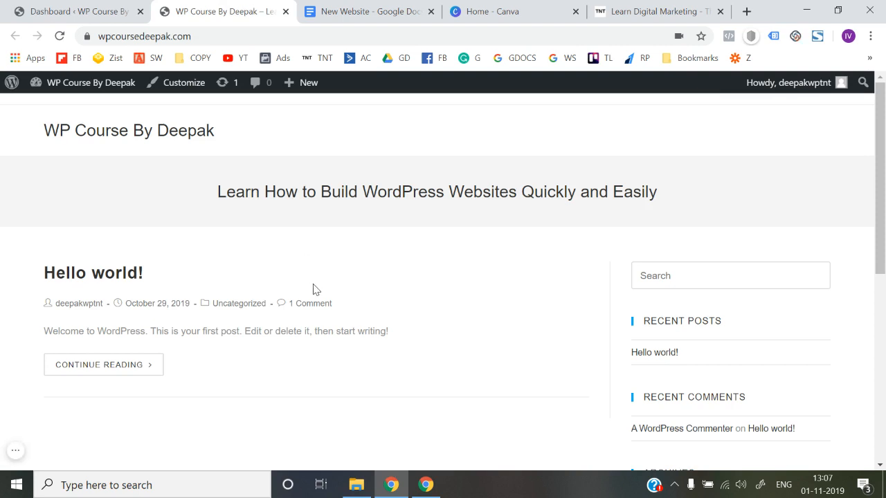
click(111, 8)
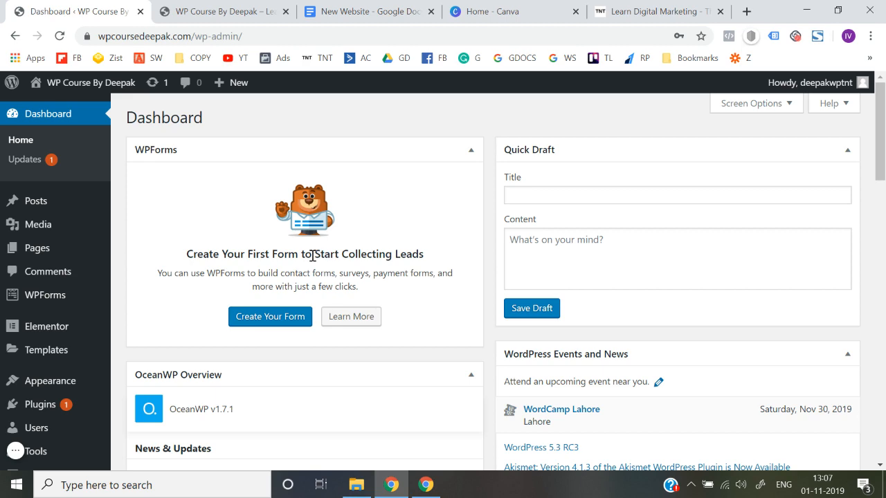
key(ctrl+Tab)
scroll(313, 318, down, 6)
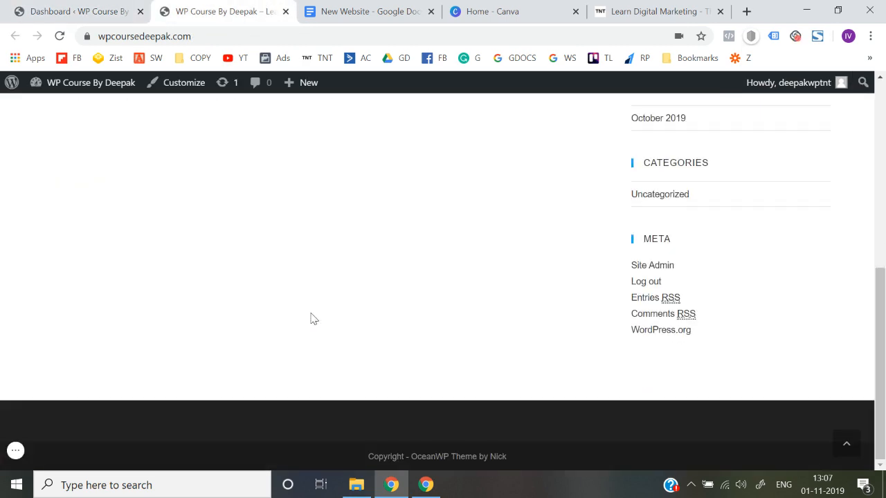
scroll(313, 318, up, 10)
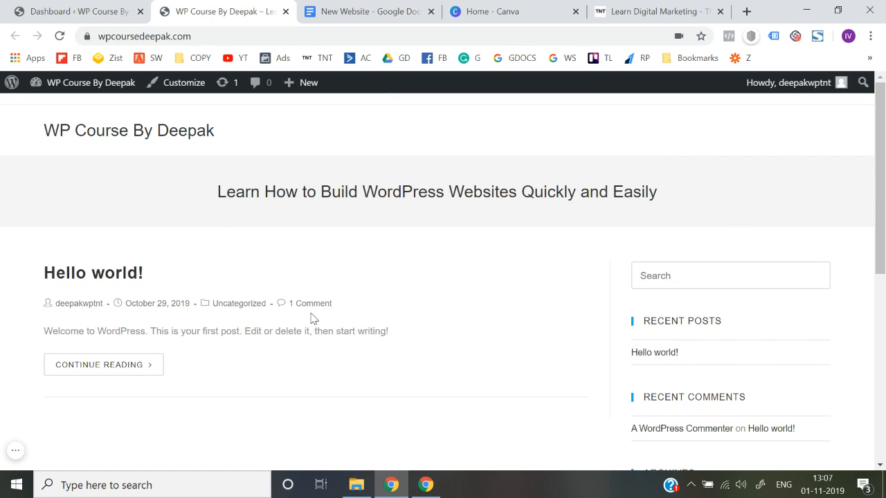
Examine the Think N Thrive home page as a reference, from its headline through the course blocks to the footer
key(ctrl+5)
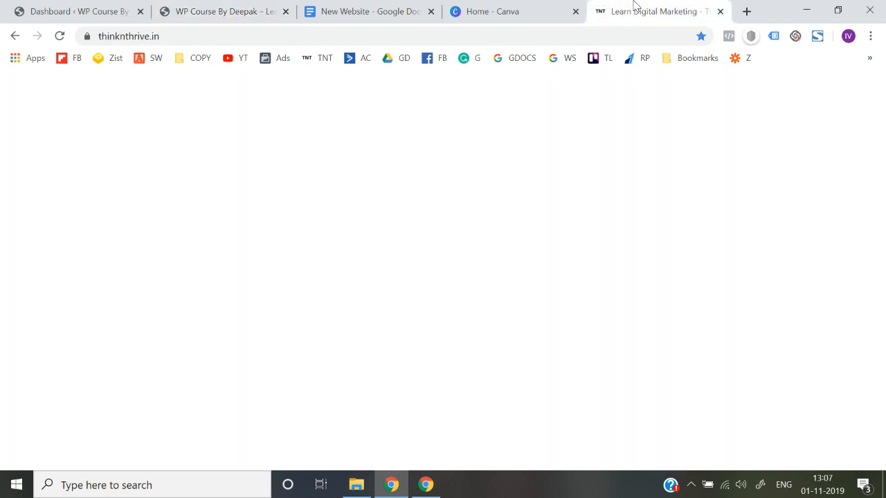
scroll(338, 249, down, 10)
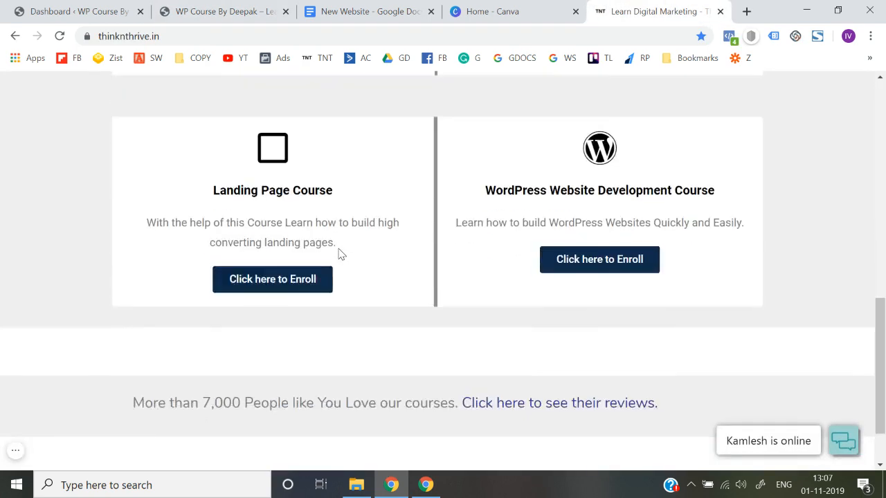
scroll(340, 251, up, 10)
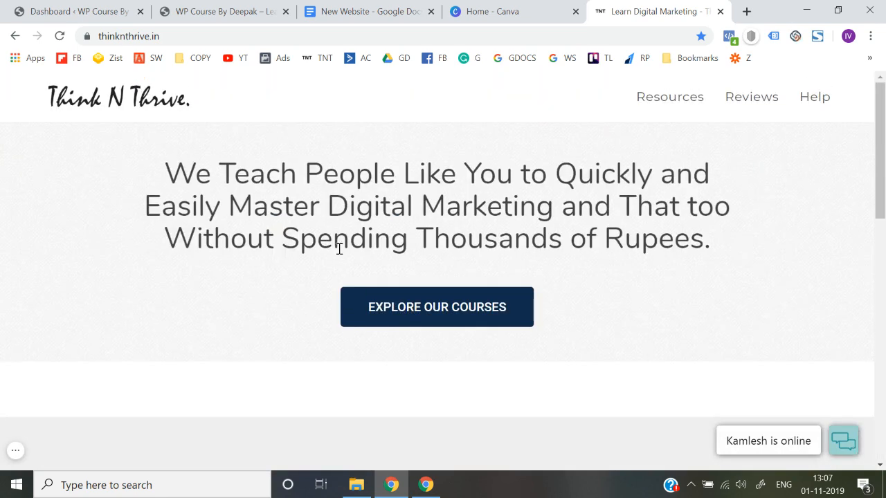
scroll(339, 249, down, 10)
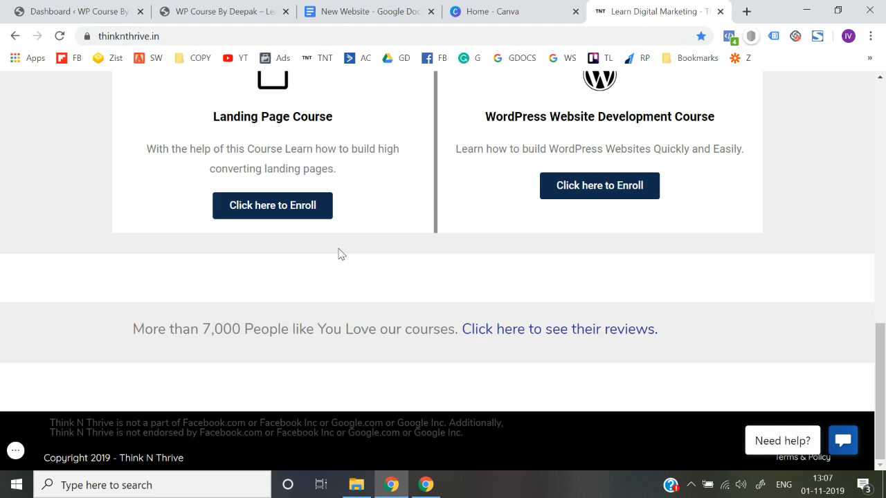
scroll(340, 254, up, 10)
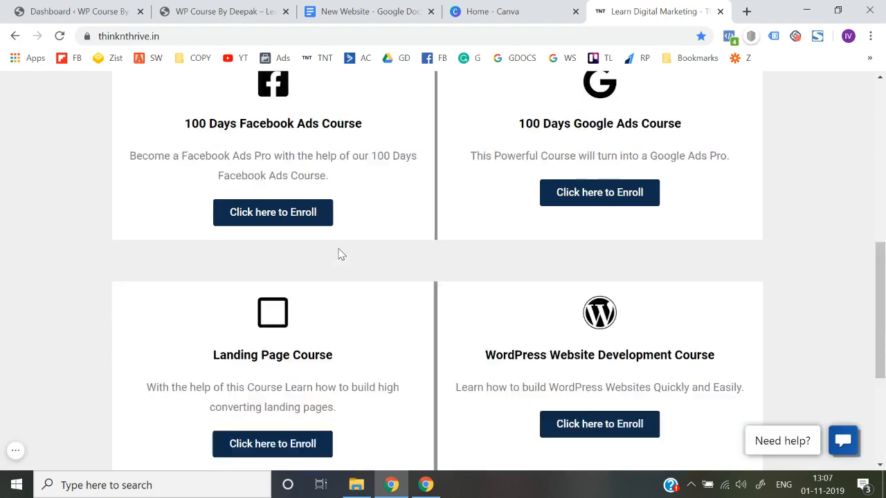
scroll(339, 249, down, 10)
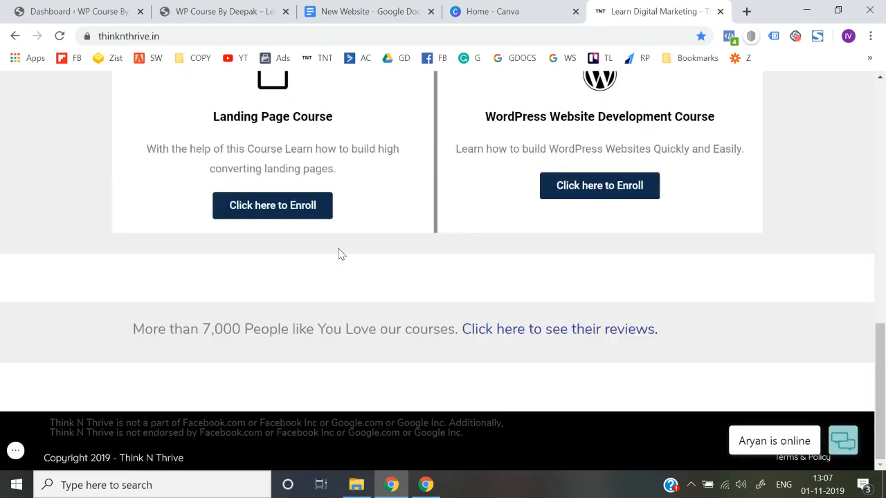
scroll(339, 249, up, 10)
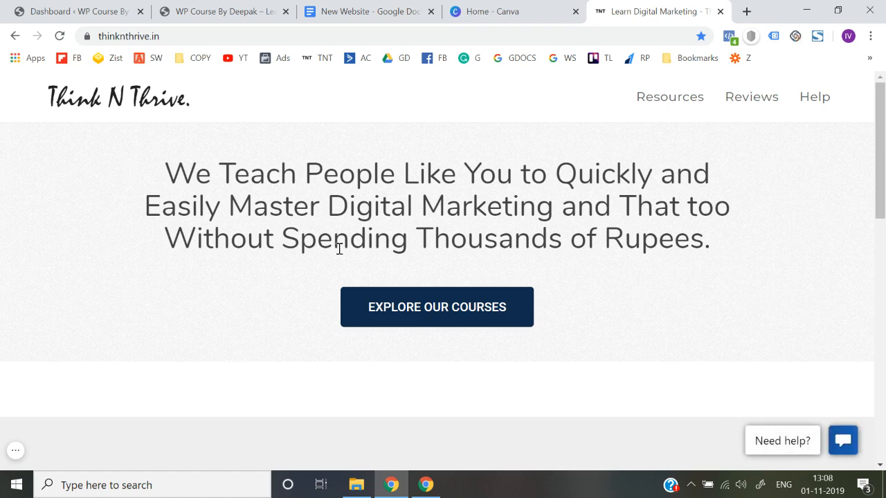
scroll(339, 248, down, 5)
scroll(339, 254, up, 5)
Return to the WordPress admin dashboard and collapse the WPForms widget
click(207, 11)
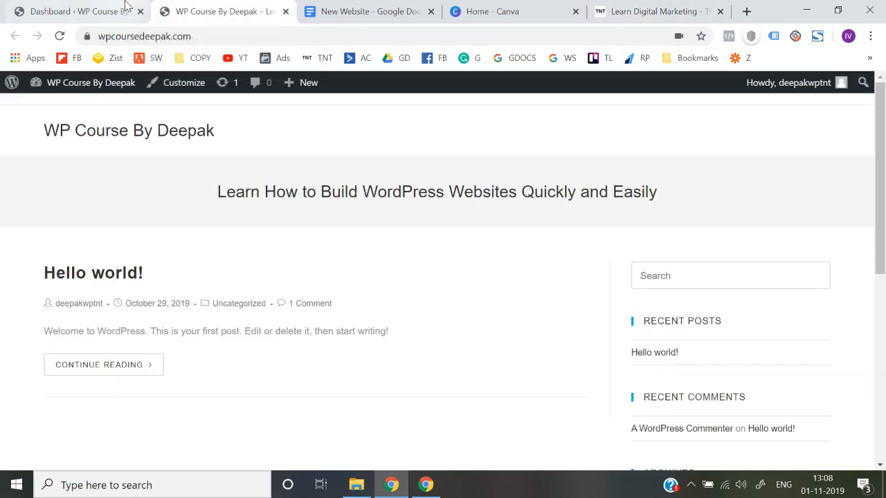
click(124, 9)
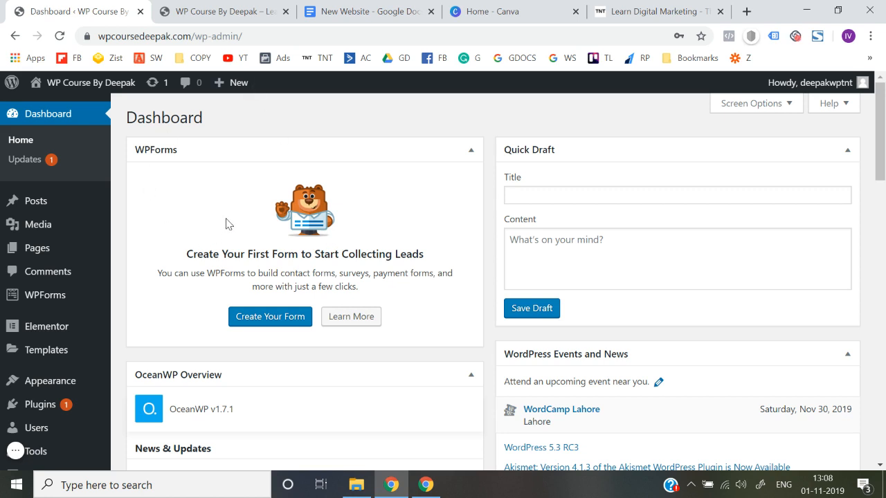
mouse_move(30, 250)
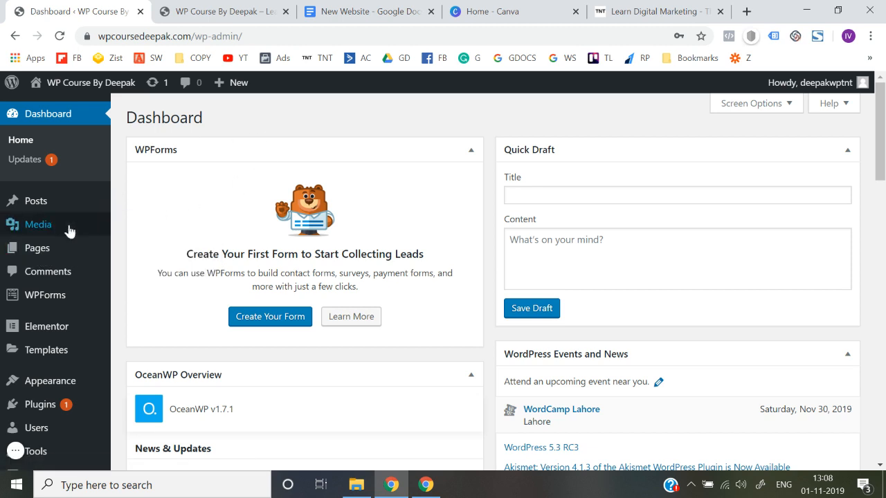
mouse_move(90, 259)
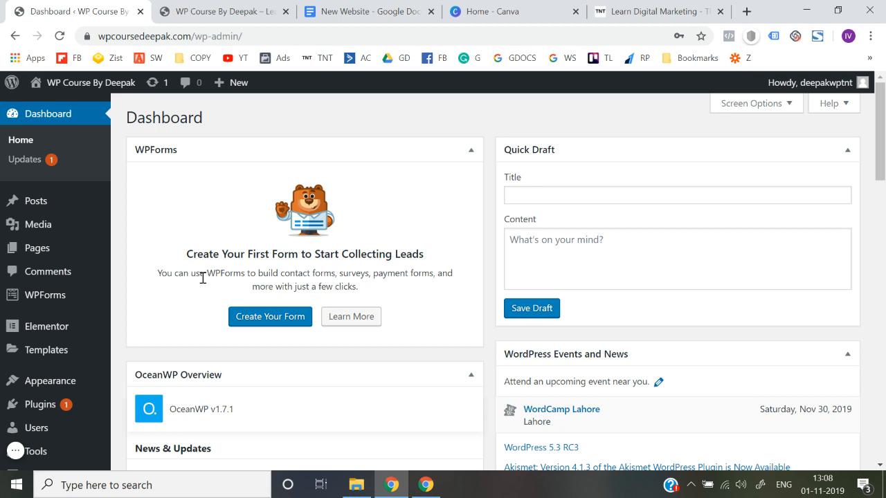
click(470, 149)
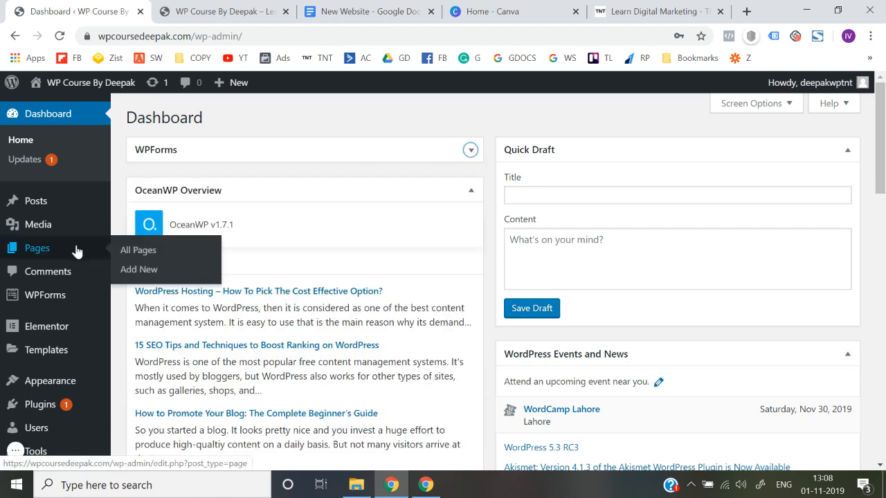
Add a new page titled "Home Page" and publish it with public visibility
click(142, 272)
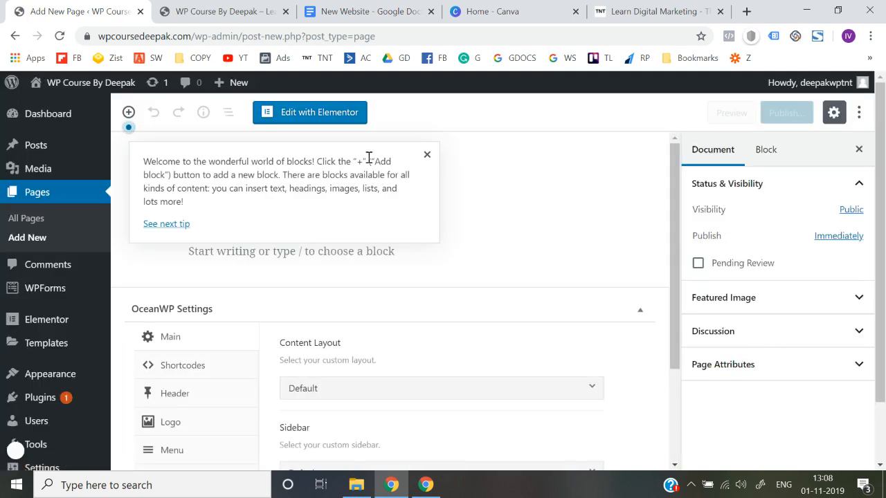
click(427, 155)
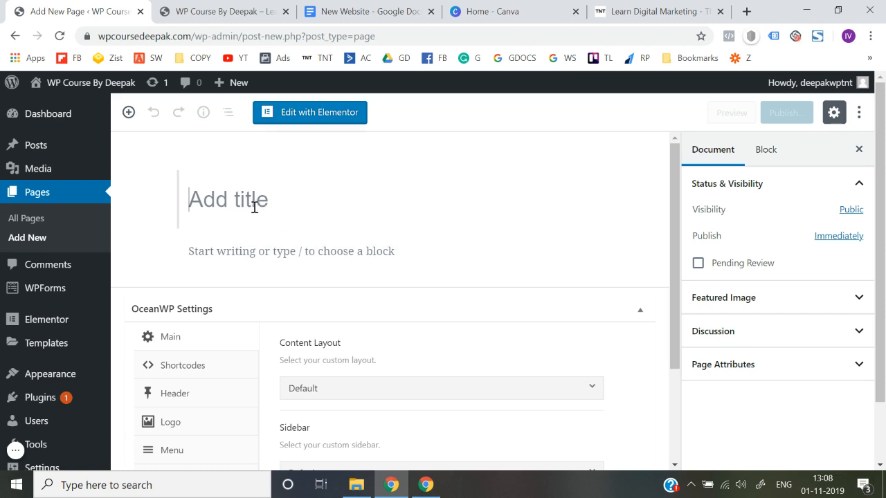
text(Home Page)
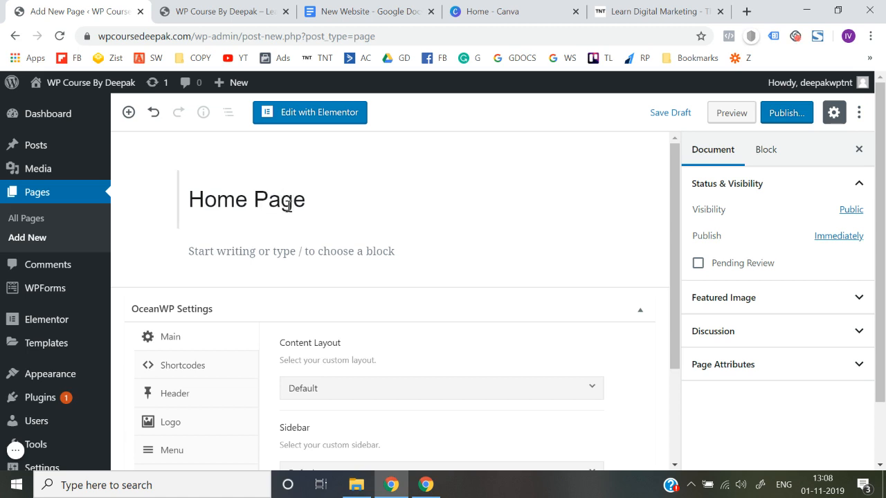
click(781, 118)
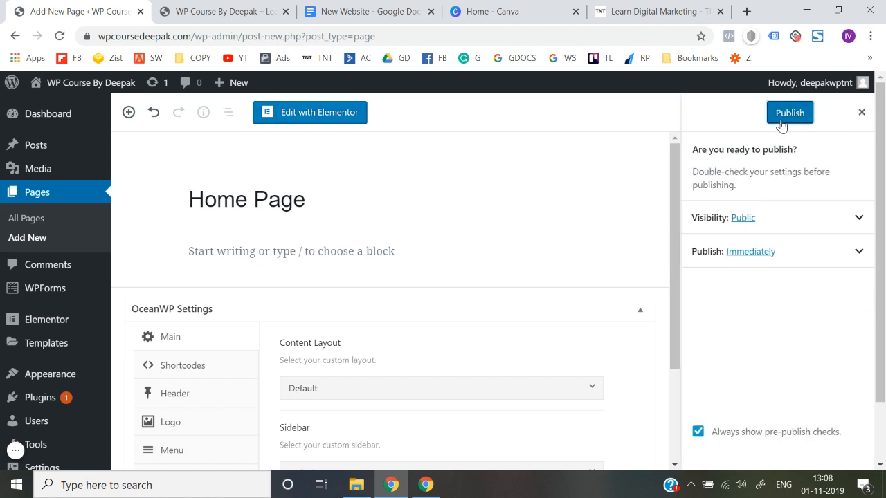
click(787, 118)
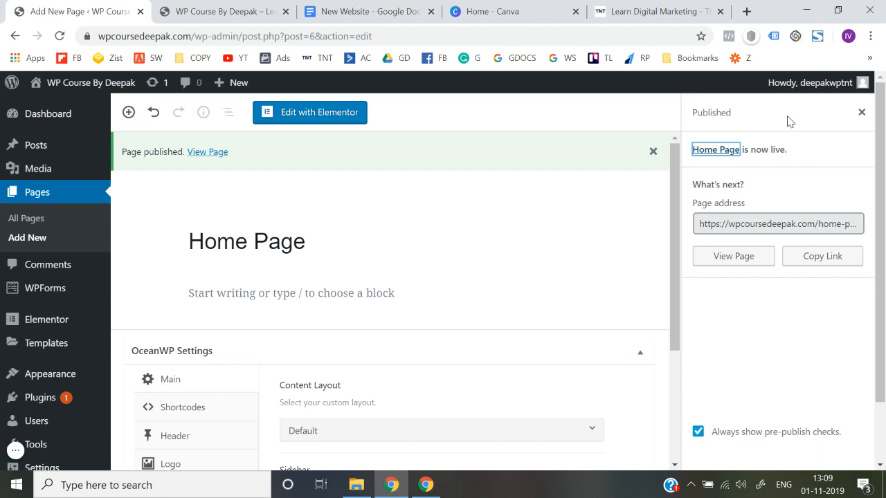
View the newly published Home Page on the live site and look over its default layout
click(731, 263)
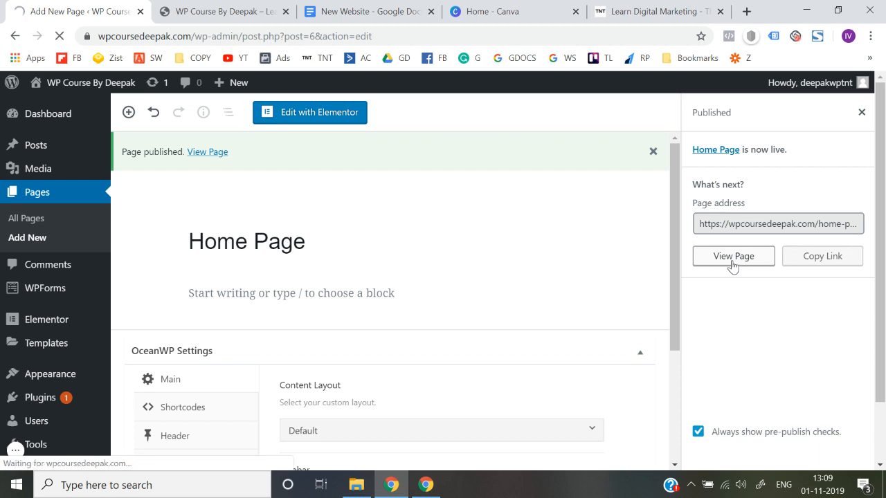
scroll(151, 174, down, 5)
scroll(150, 175, up, 5)
Go back to the admin dashboard and open the list of all pages
mouse_move(81, 89)
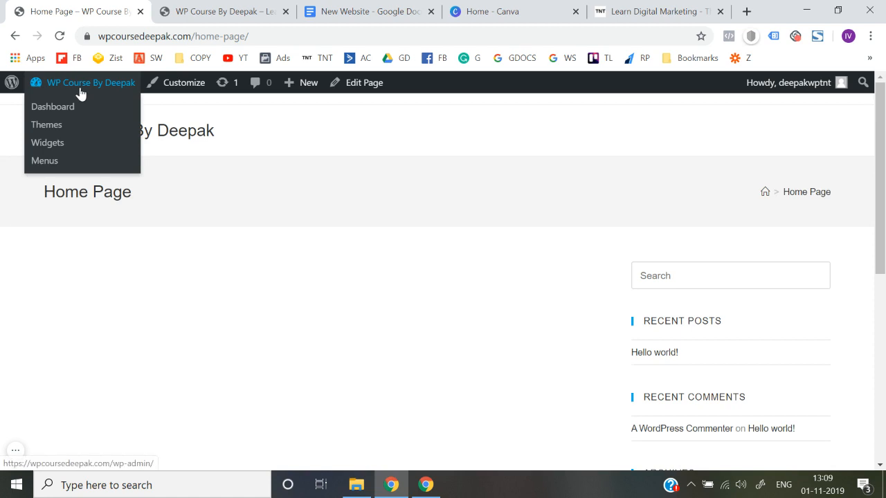
click(65, 109)
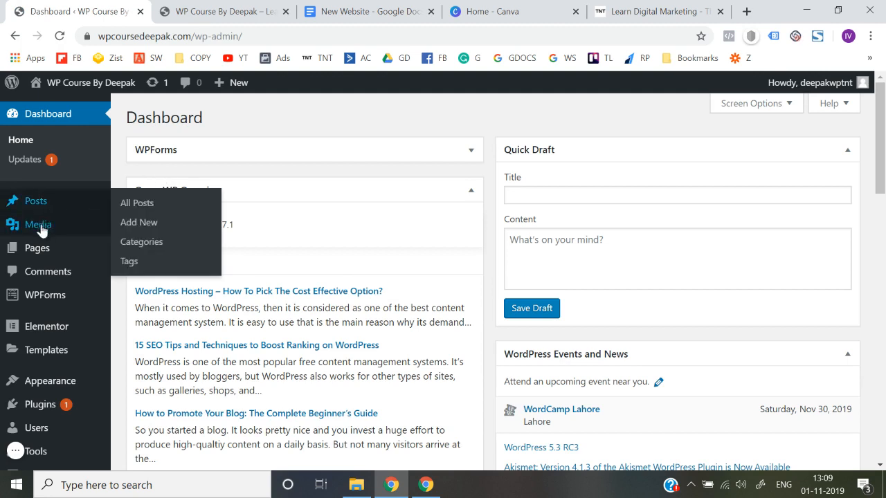
mouse_move(58, 250)
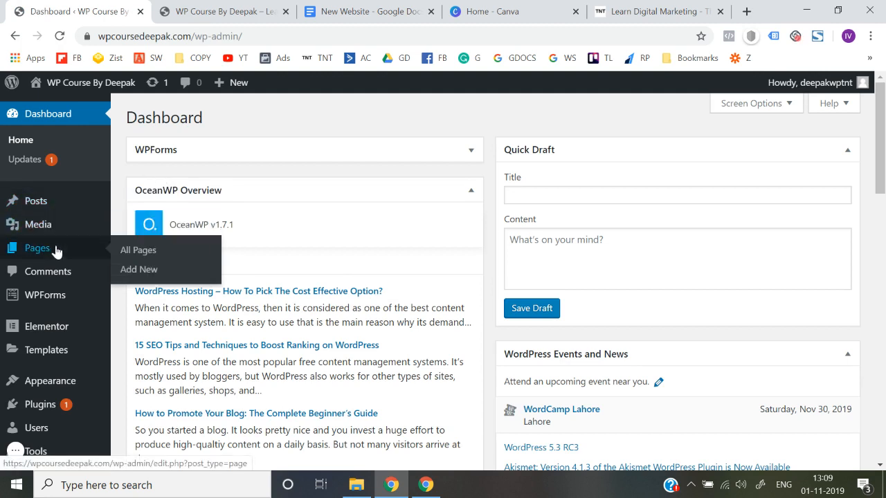
click(140, 254)
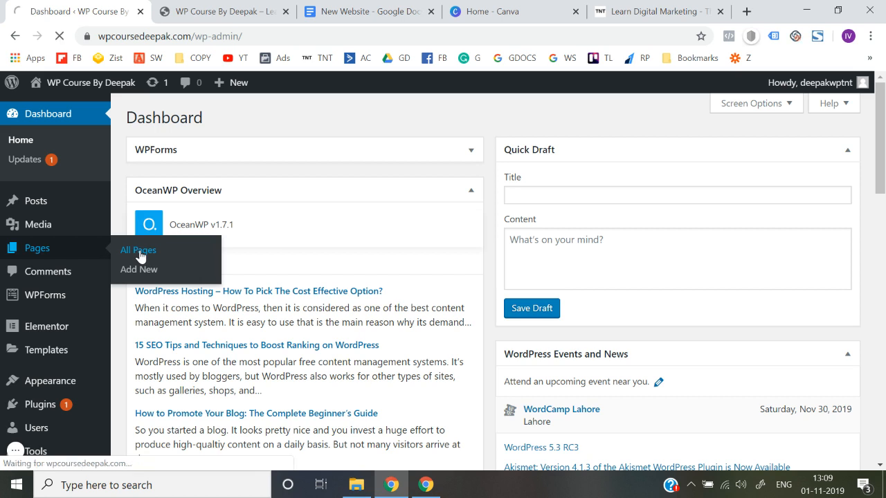
Open the live Home Page from the pages list in a new tab and examine its content and sidebar
mouse_move(201, 231)
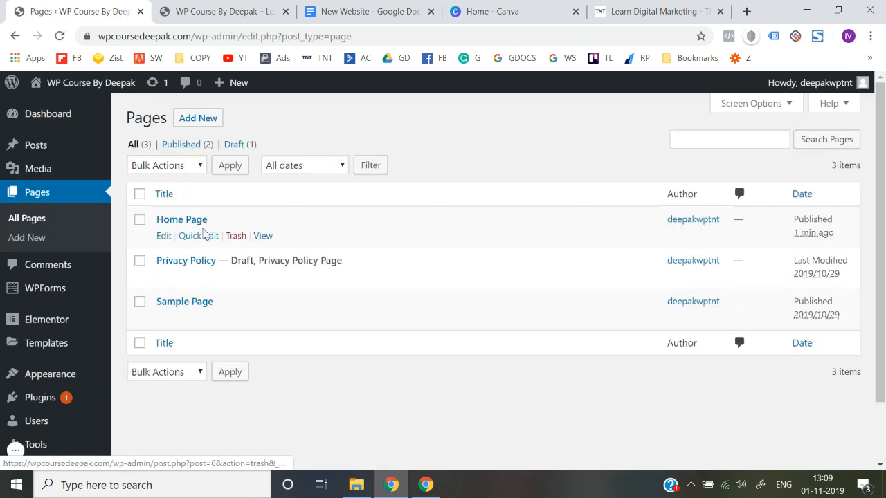
right_click(263, 240)
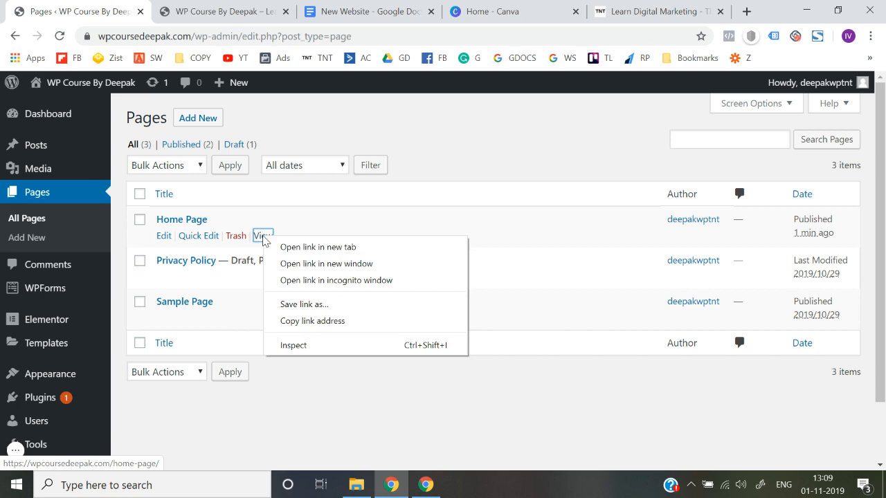
click(284, 247)
click(189, 7)
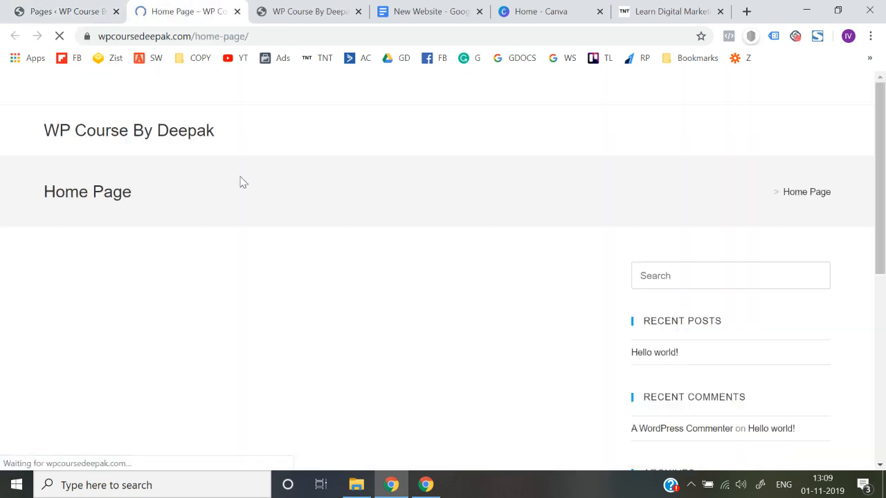
scroll(43, 201, down, 5)
scroll(44, 201, up, 5)
click(60, 5)
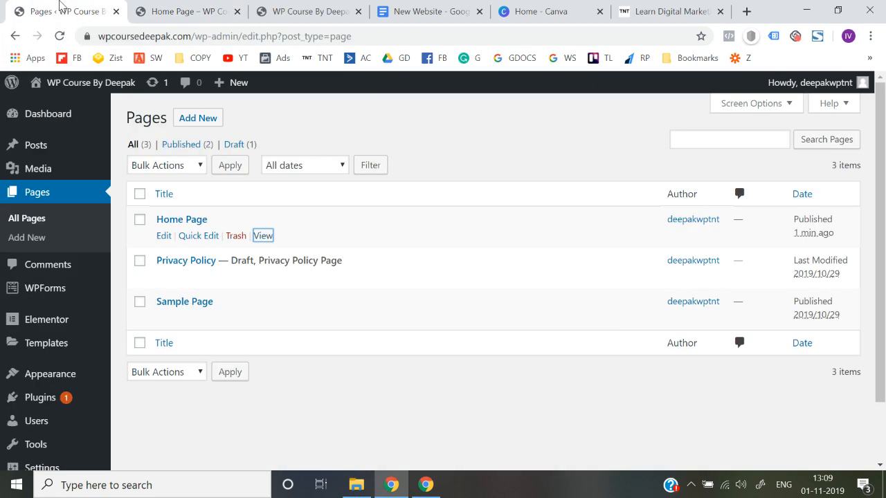
click(205, 7)
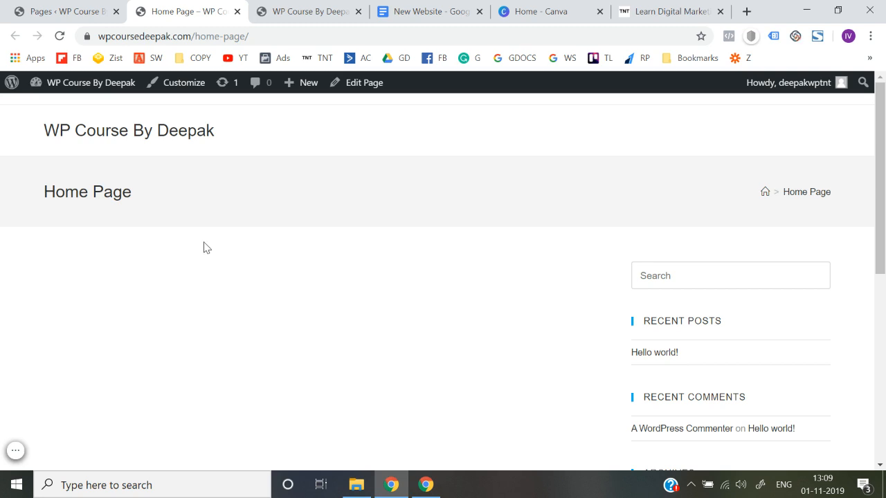
scroll(153, 246, down, 6)
scroll(152, 245, up, 6)
scroll(153, 245, down, 6)
scroll(153, 246, up, 6)
Reload the site's root address and check what the front page displays
click(306, 9)
click(278, 33)
key(Return)
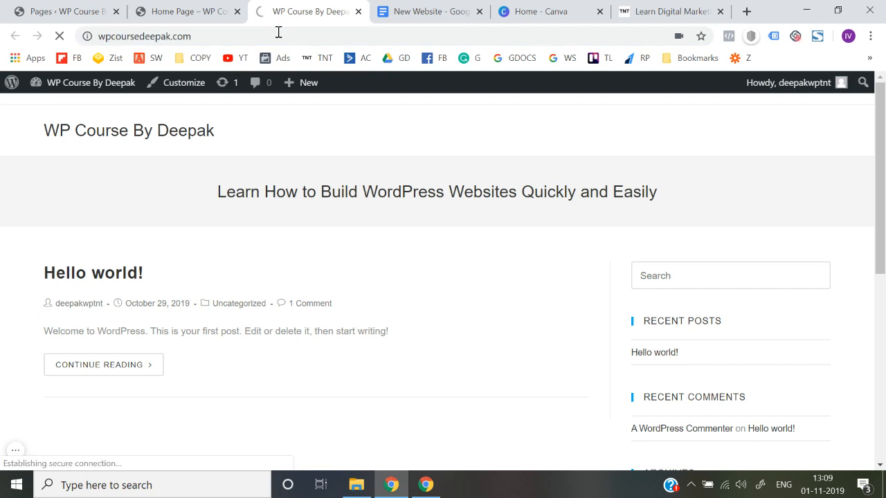
scroll(358, 285, down, 10)
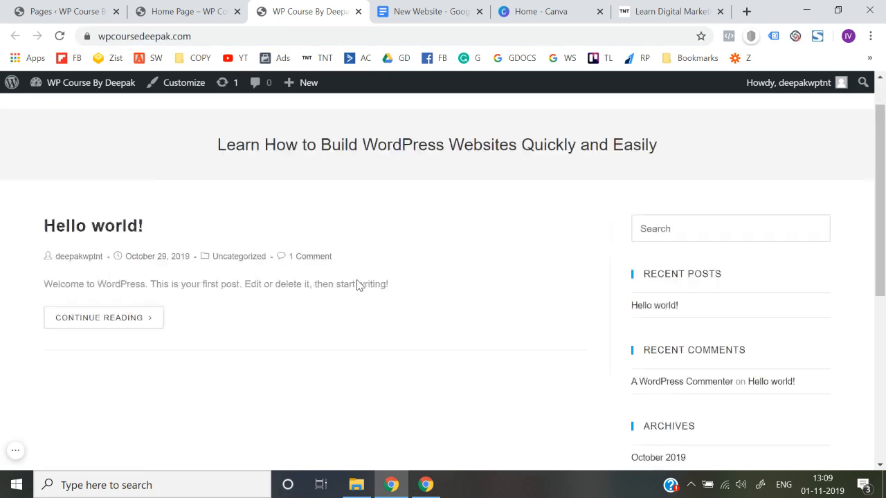
Compare the site's front page with the separate Home Page open in the neighbouring browser tab
scroll(358, 285, up, 10)
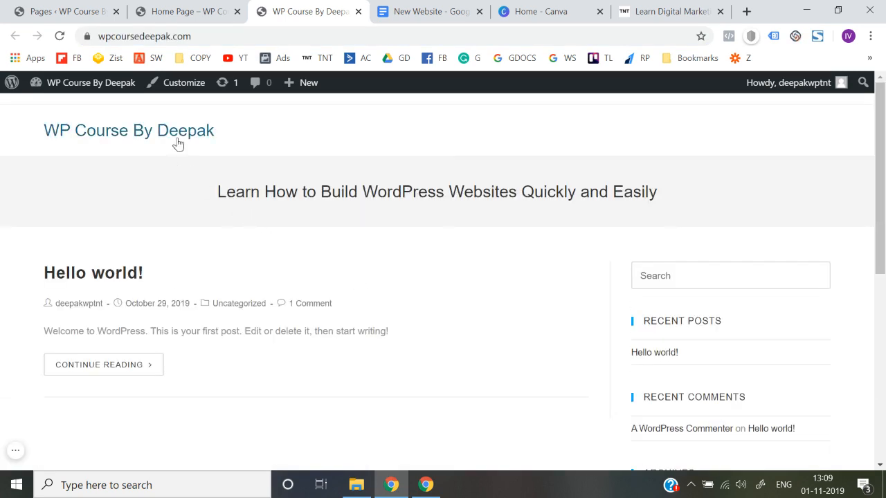
click(201, 7)
scroll(198, 326, down, 5)
scroll(198, 325, up, 5)
click(296, 6)
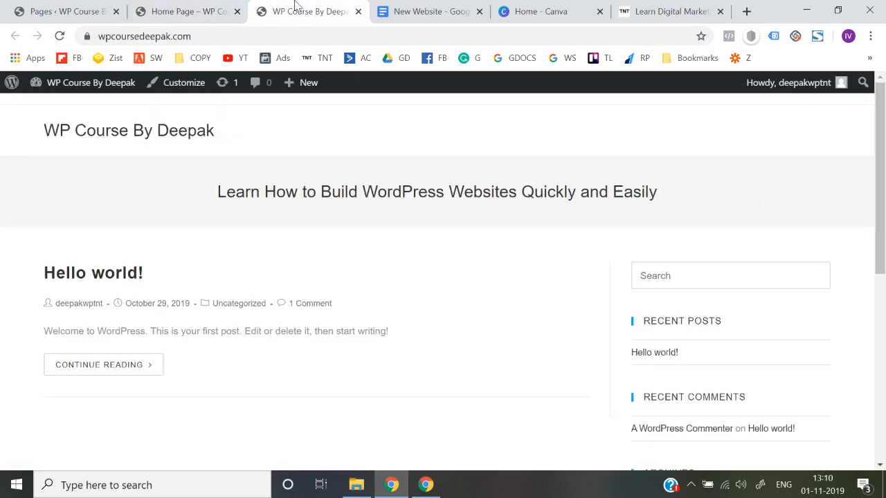
click(159, 8)
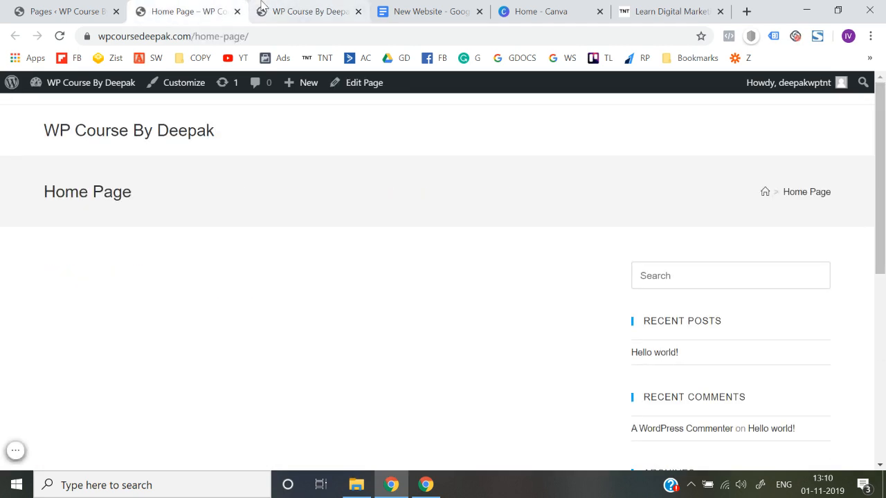
click(325, 9)
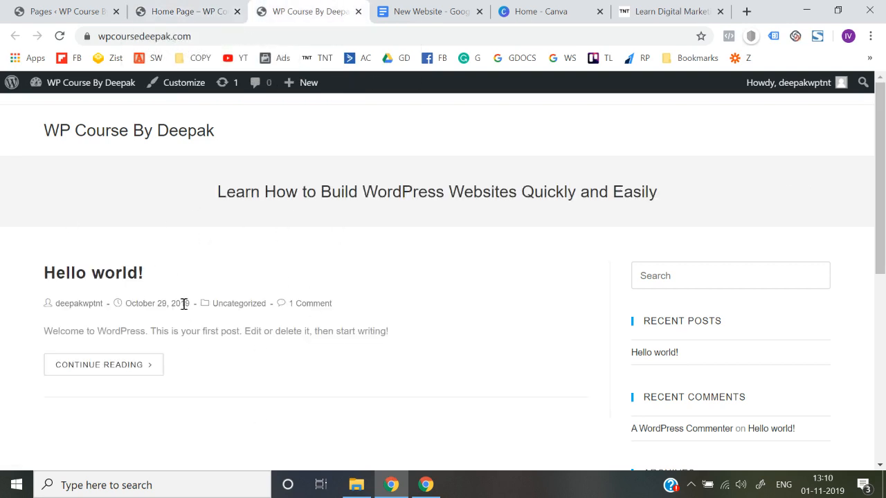
click(168, 6)
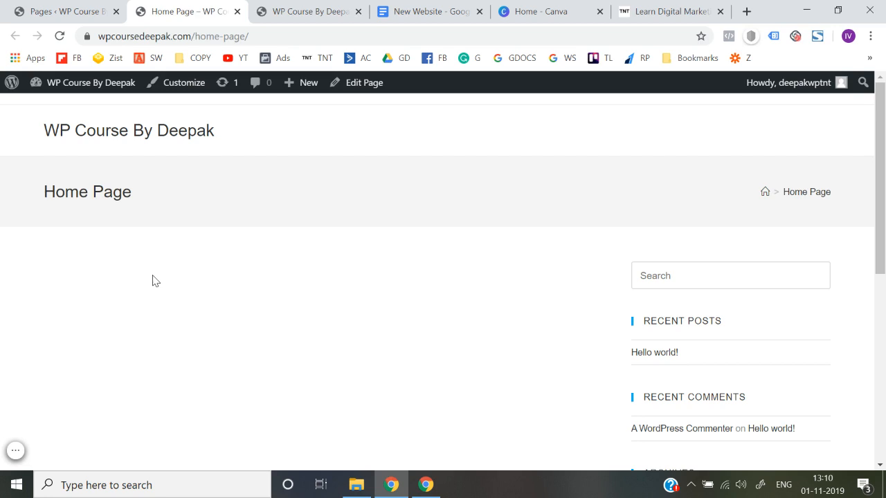
Open the theme customizer from the live Home Page and go to its Homepage Settings
click(192, 84)
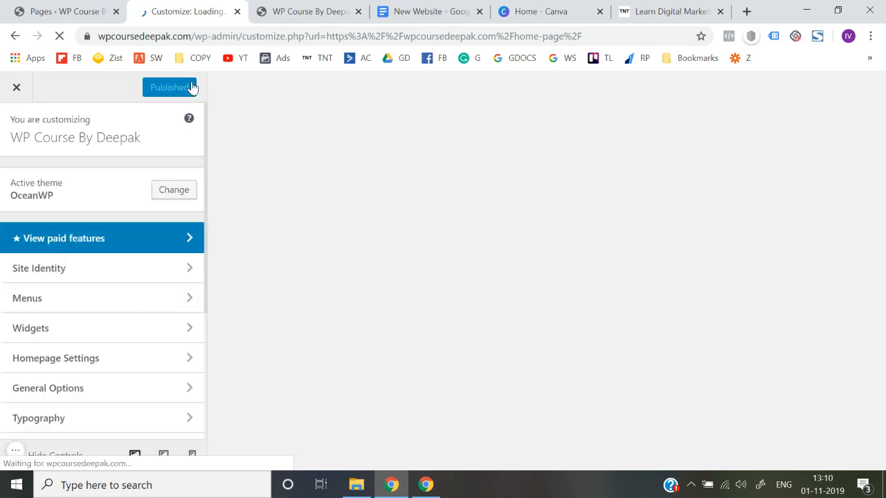
scroll(148, 290, down, 1)
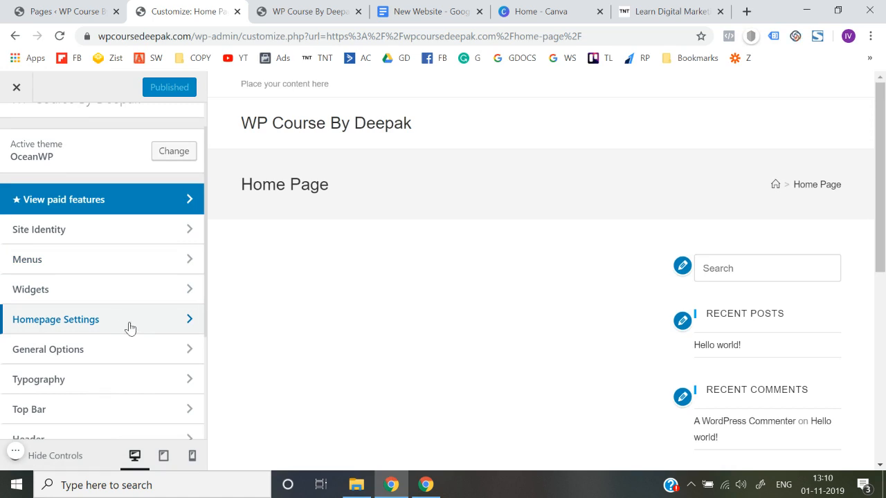
scroll(97, 333, up, 1)
scroll(100, 334, down, 2)
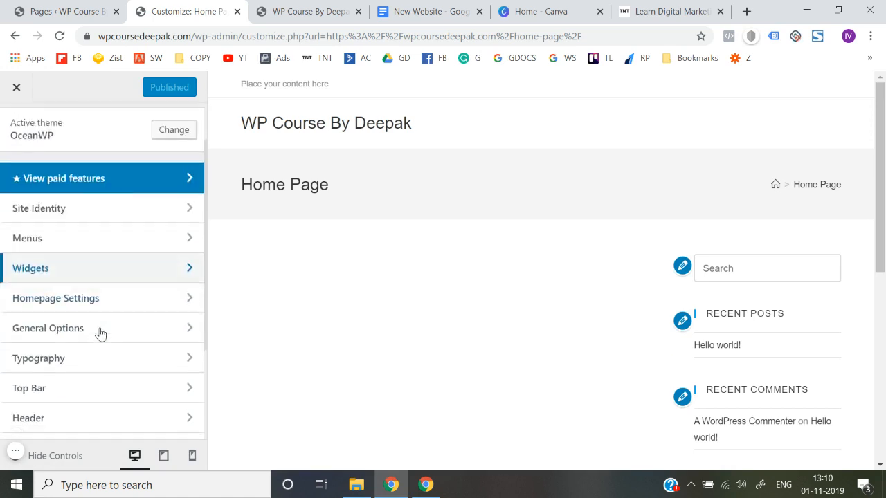
click(115, 306)
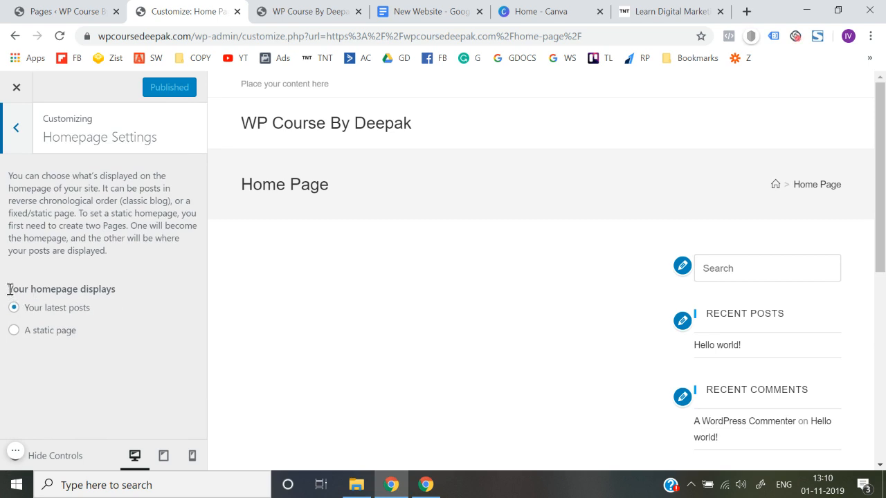
drag(8, 289, 124, 293)
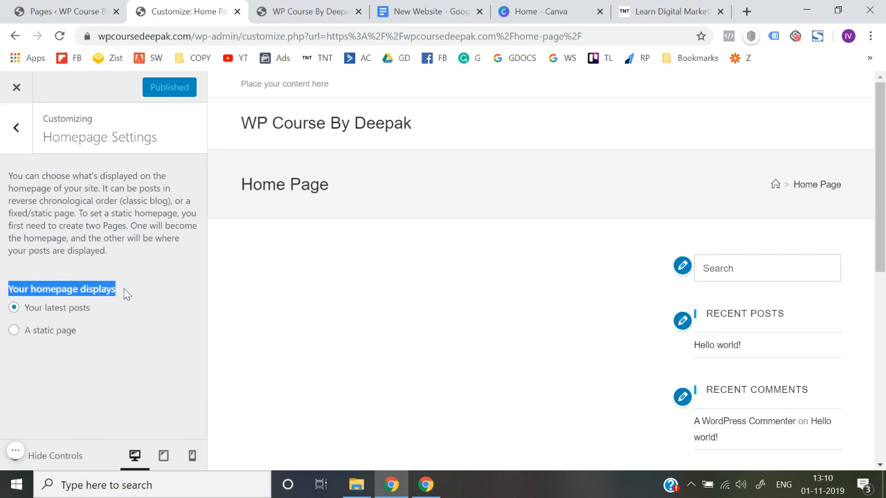
click(1, 391)
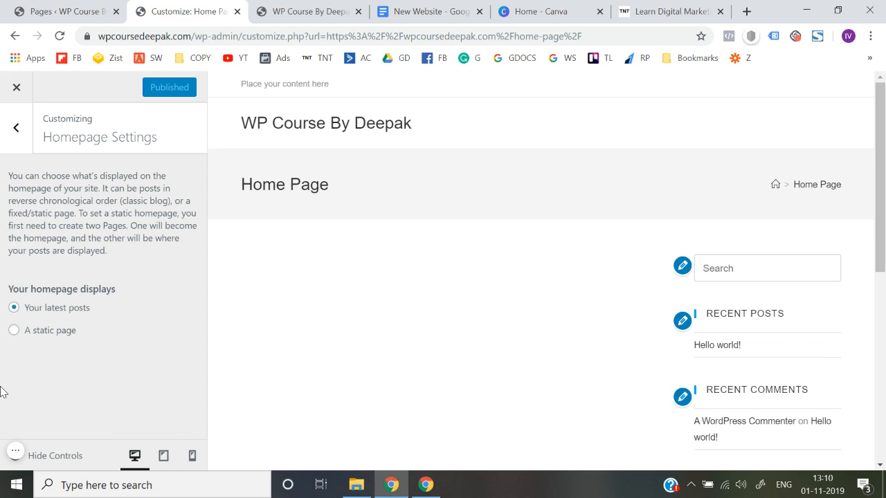
Set the homepage to display a static page, with Home Page as the homepage, and publish the change
click(14, 330)
scroll(14, 350, down, 1)
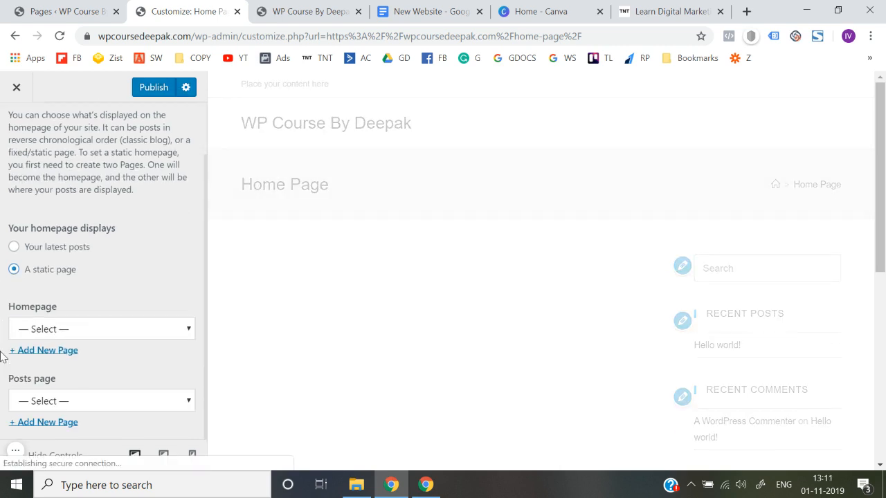
click(81, 332)
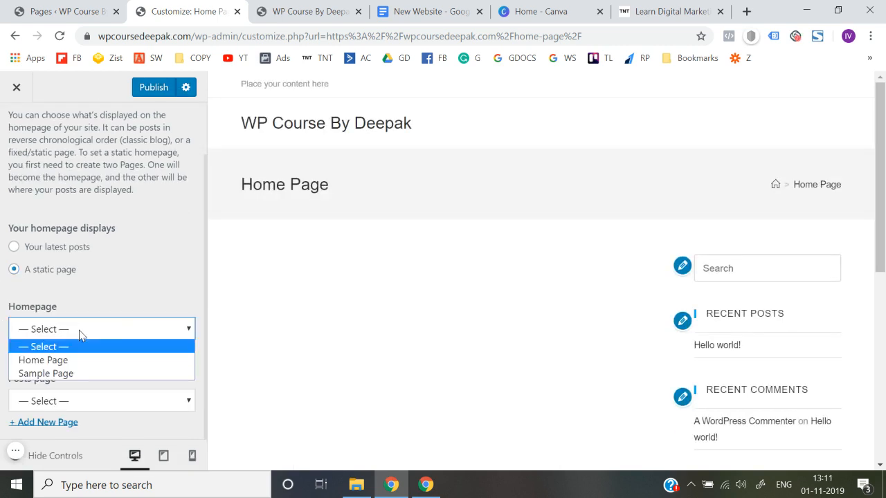
click(42, 360)
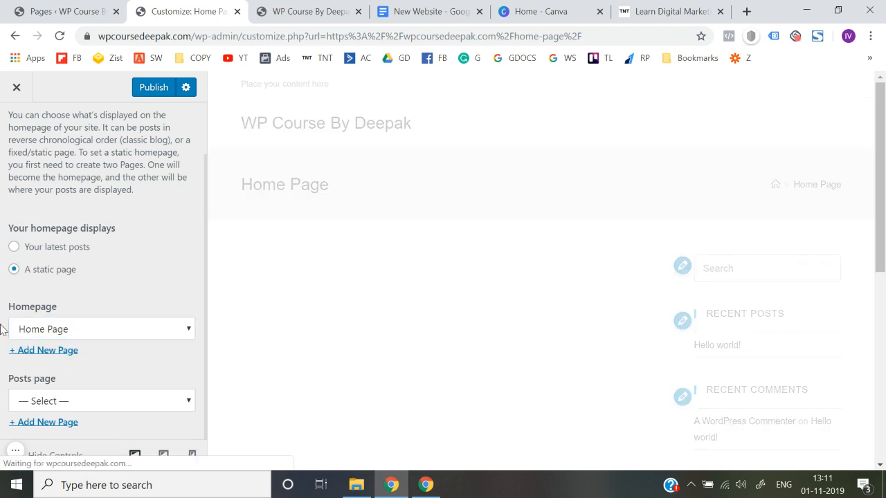
click(157, 92)
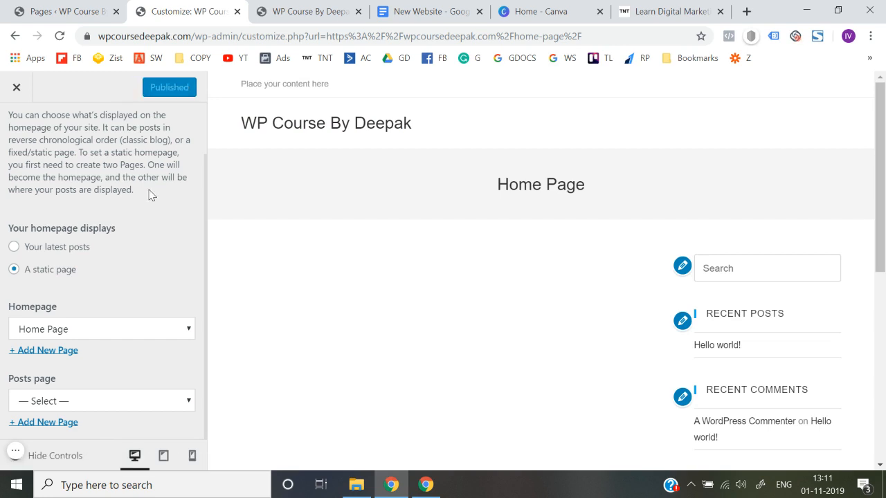
Close the customizer and return to the live site
scroll(150, 195, up, 1)
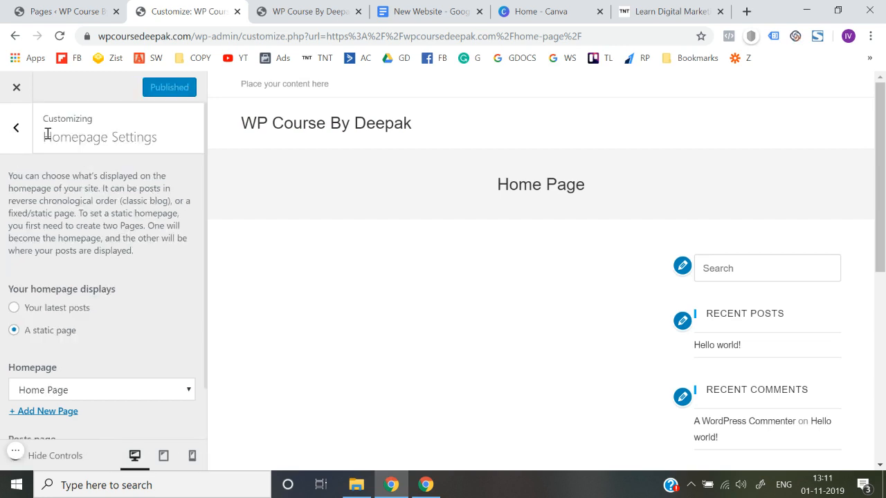
right_click(17, 87)
key(Escape)
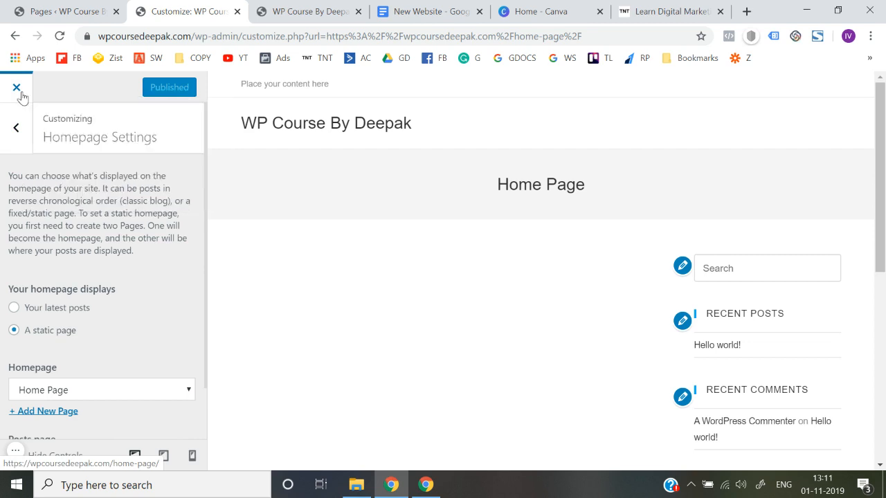
click(19, 92)
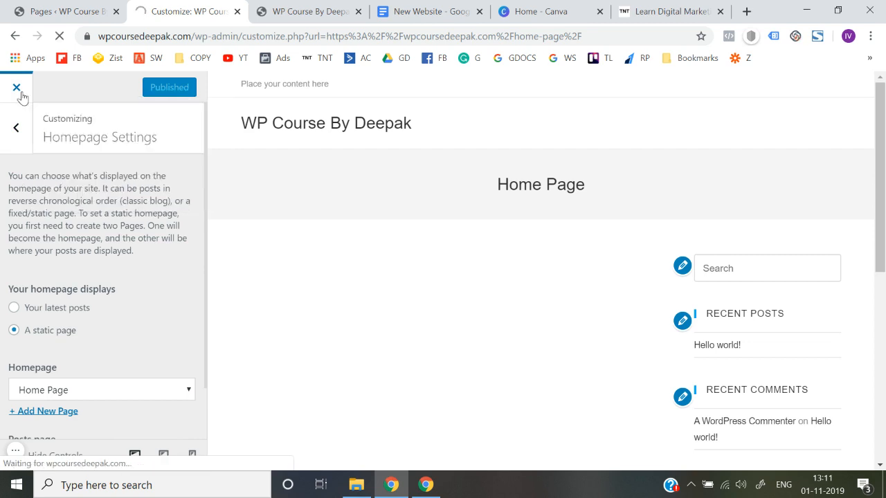
Load the site's root address and look over the front page from its title banner to the bottom
click(230, 42)
key(Return)
click(234, 40)
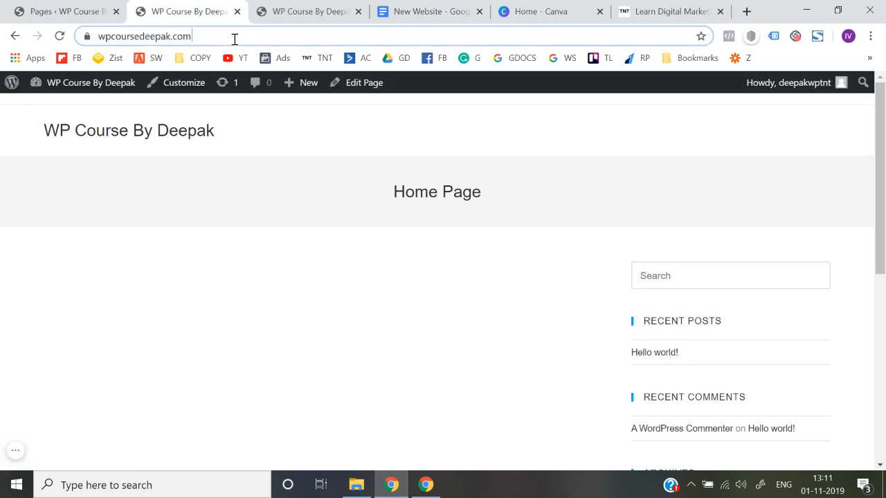
key(Return)
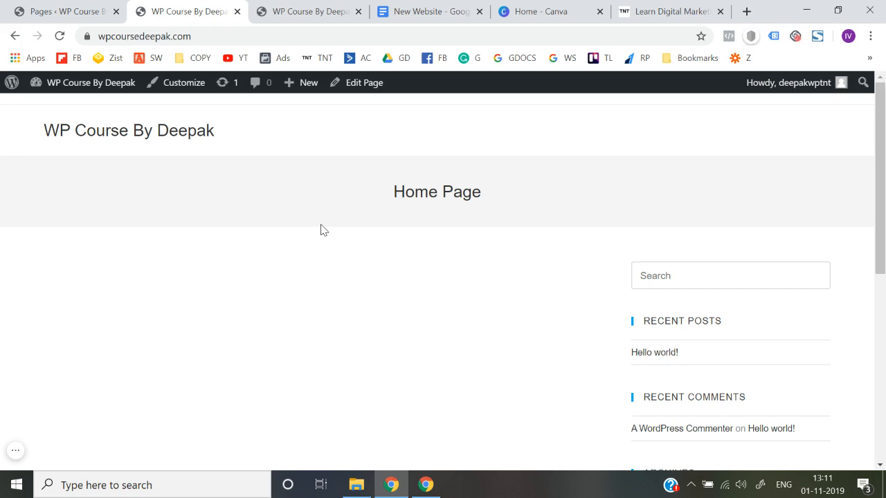
scroll(320, 229, down, 5)
scroll(320, 230, up, 5)
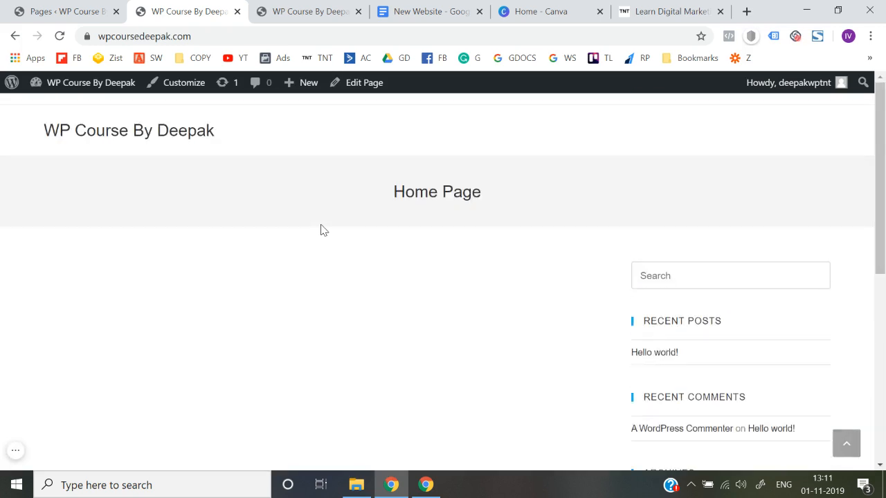
scroll(289, 350, down, 5)
scroll(289, 351, up, 5)
scroll(289, 350, down, 5)
scroll(290, 350, up, 5)
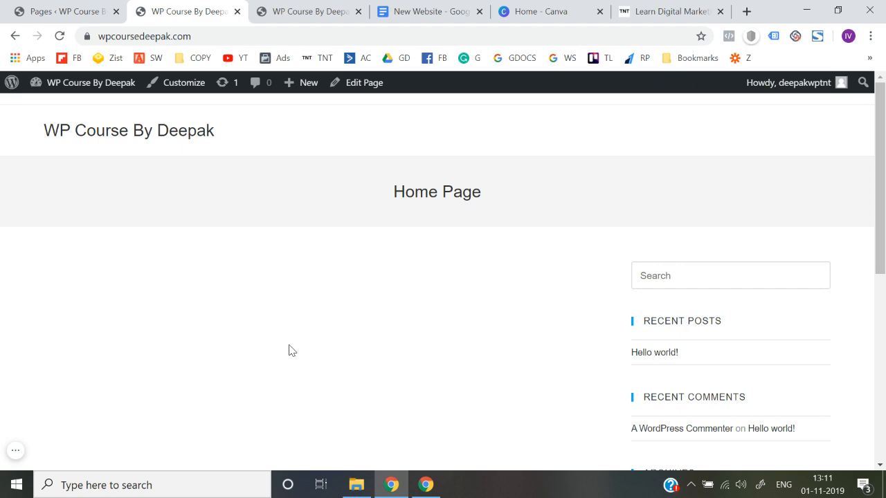
Switch to the New Website document in Google Docs and skim the prepared website copy
click(417, 11)
scroll(400, 319, down, 3)
scroll(399, 319, down, 3)
scroll(399, 319, up, 6)
scroll(399, 318, down, 8)
scroll(399, 319, up, 8)
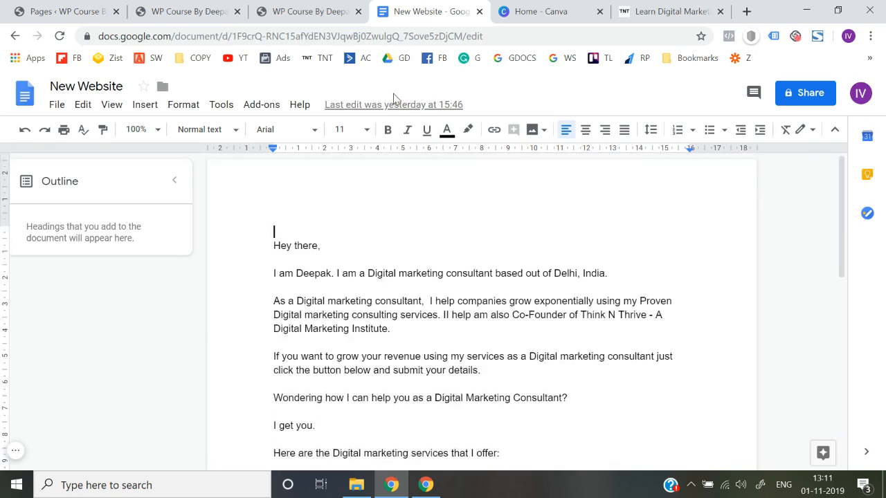
scroll(439, 300, down, 8)
scroll(438, 301, up, 8)
scroll(439, 301, down, 1)
scroll(316, 248, up, 1)
Return to the WordPress admin, refresh the list of all pages, and open the Home Page for editing with Elementor
click(308, 12)
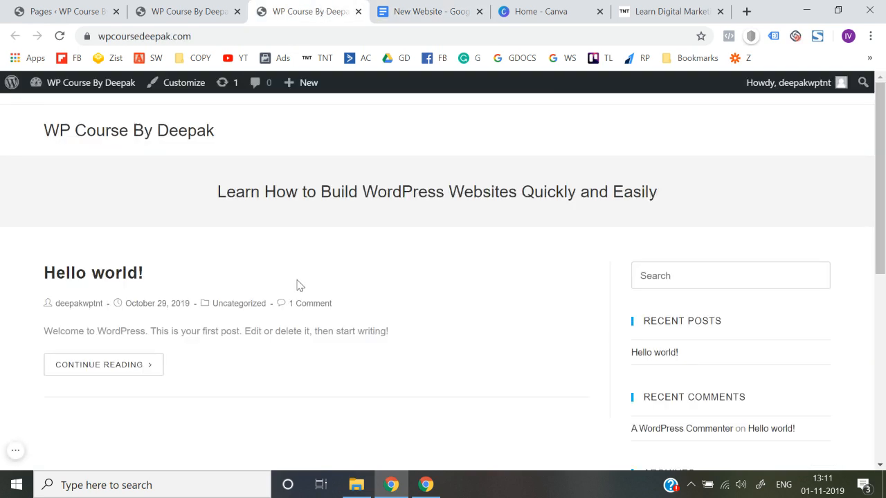
click(228, 10)
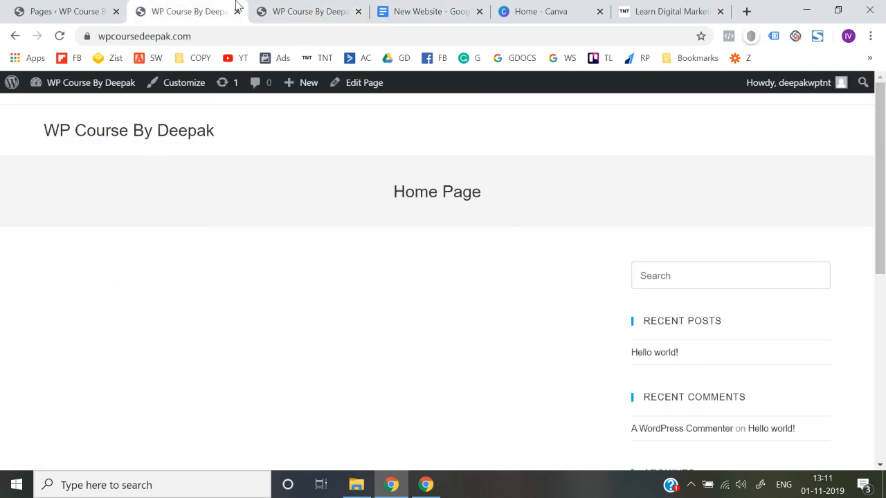
click(66, 11)
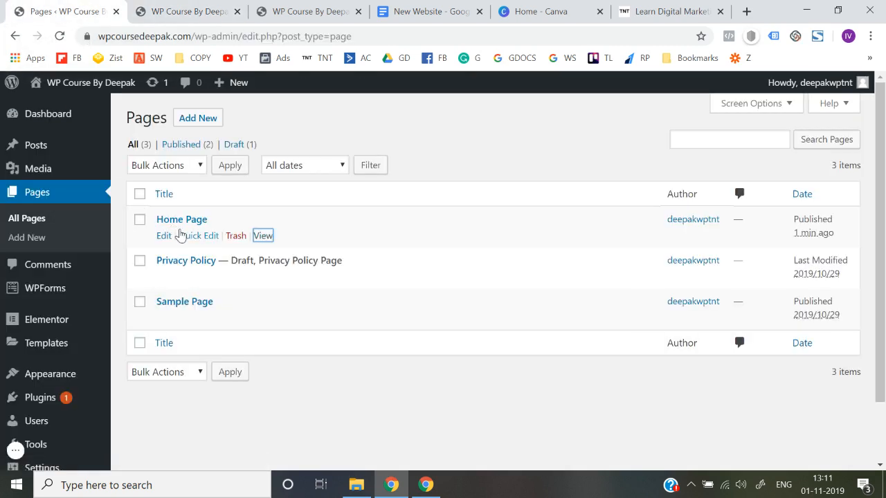
click(34, 221)
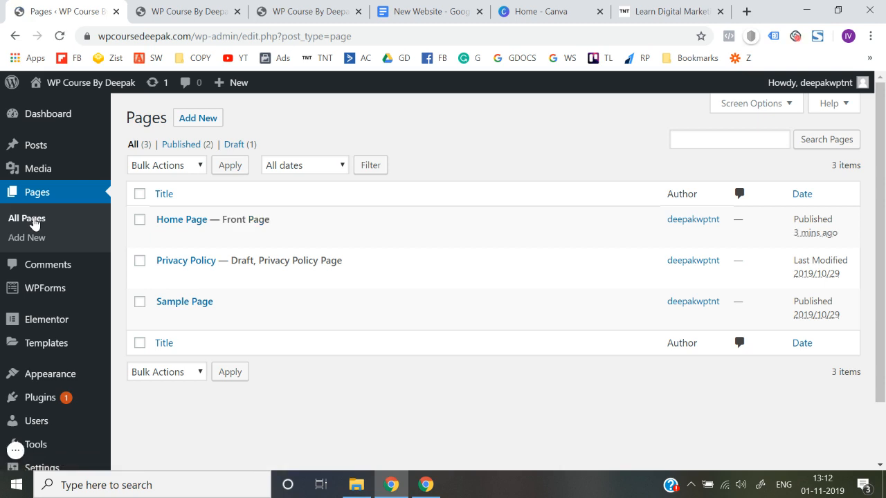
click(164, 236)
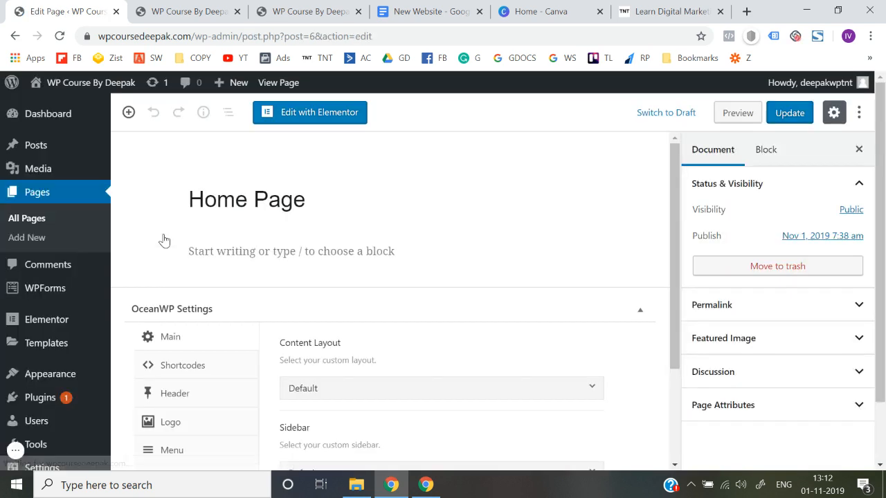
click(321, 118)
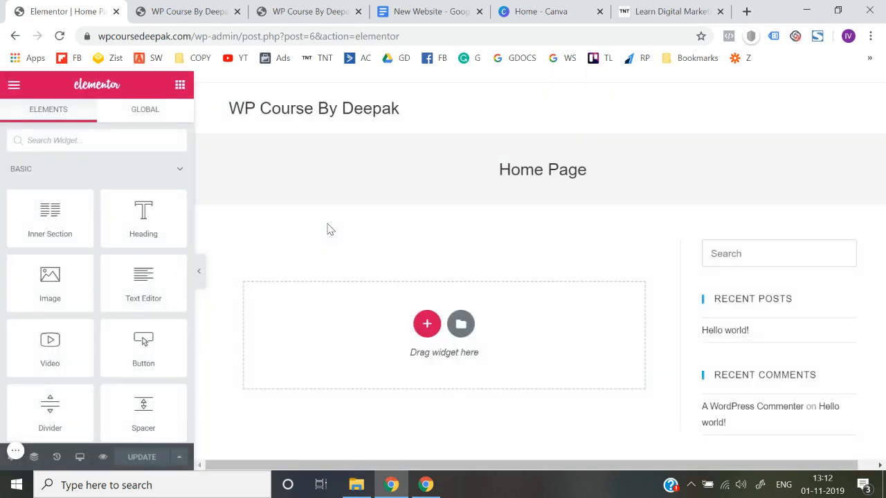
Examine the Home Page's layout in Elementor, including the title banner, empty content area, sidebar widgets and footer
scroll(330, 229, down, 6)
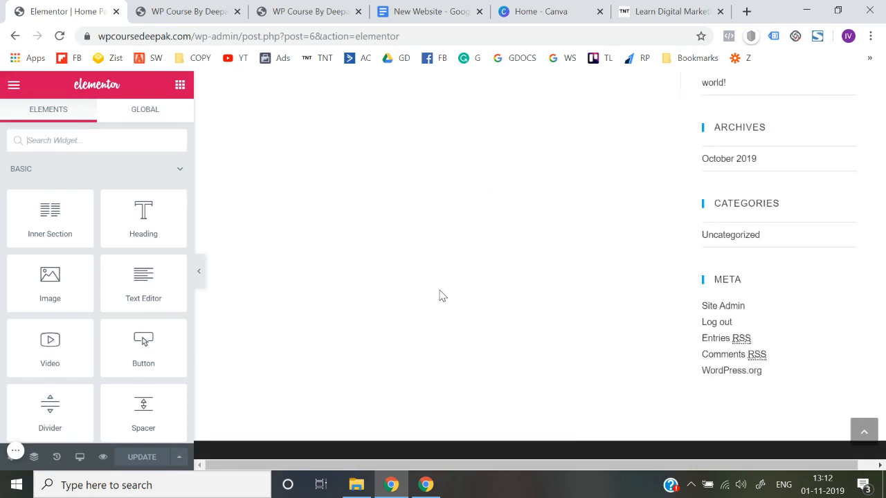
scroll(484, 273, up, 6)
scroll(784, 293, down, 6)
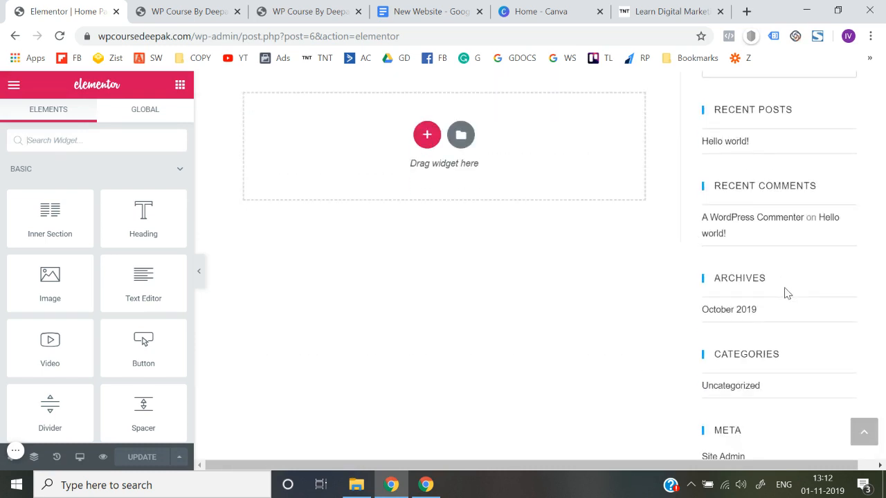
scroll(773, 185, up, 6)
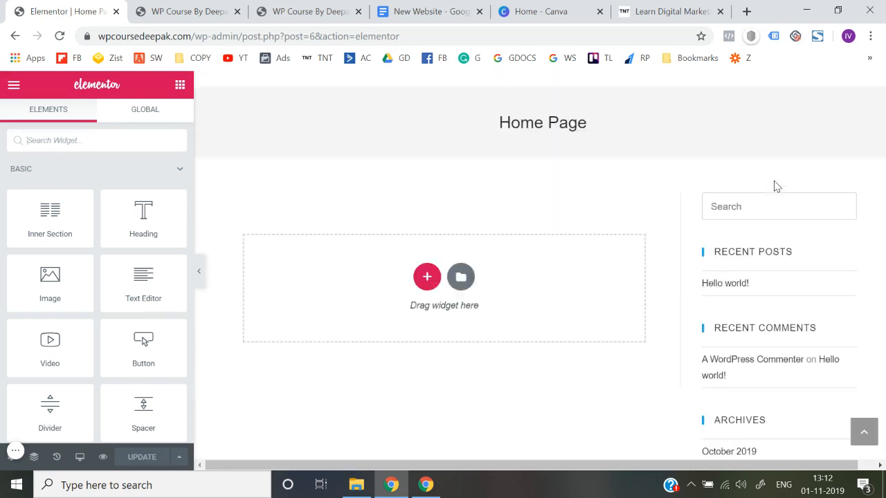
scroll(731, 262, down, 6)
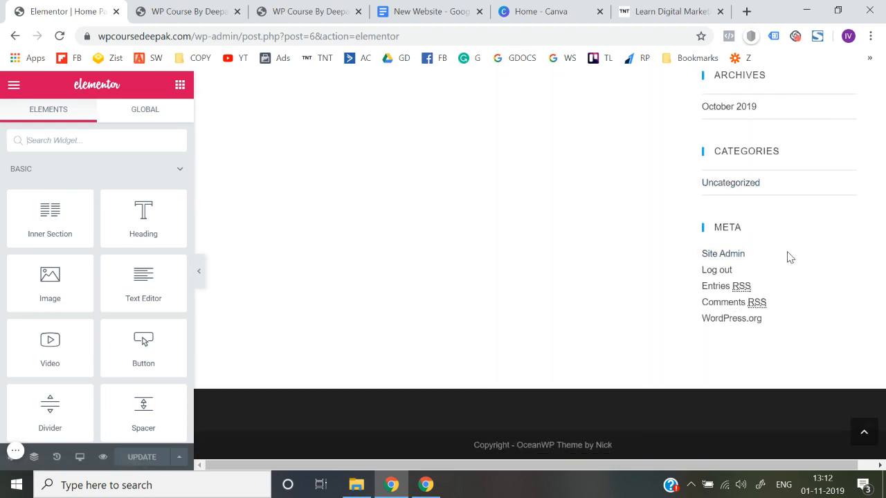
scroll(791, 257, up, 6)
scroll(791, 336, down, 6)
scroll(788, 336, up, 6)
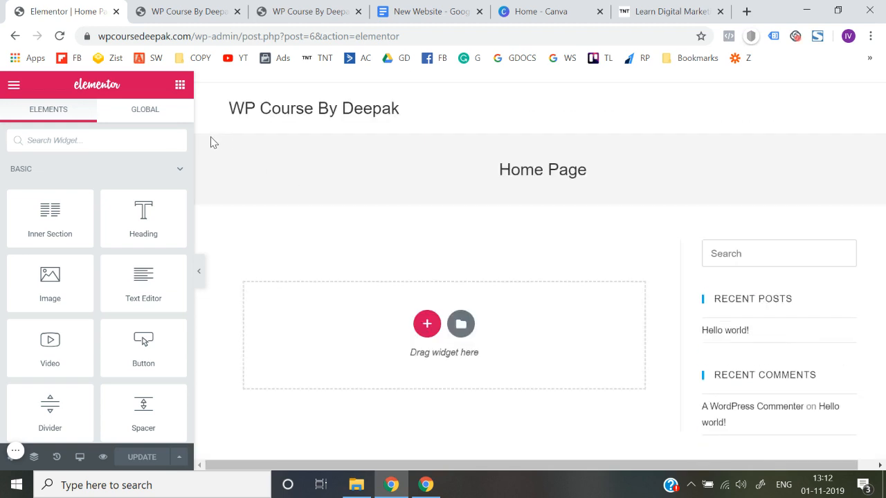
drag(436, 176, 621, 188)
click(631, 184)
scroll(631, 184, down, 5)
scroll(631, 184, up, 5)
Exit Elementor to the Home Page's edit screen in the WordPress dashboard
click(13, 95)
scroll(41, 325, down, 2)
click(71, 395)
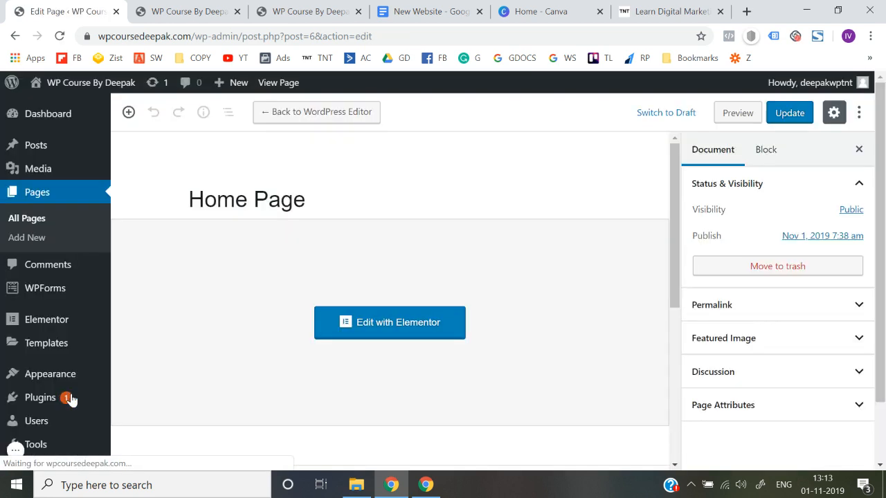
Set the Home Page's content layout to 100% Full Width in the OceanWP settings
scroll(239, 332, down, 4)
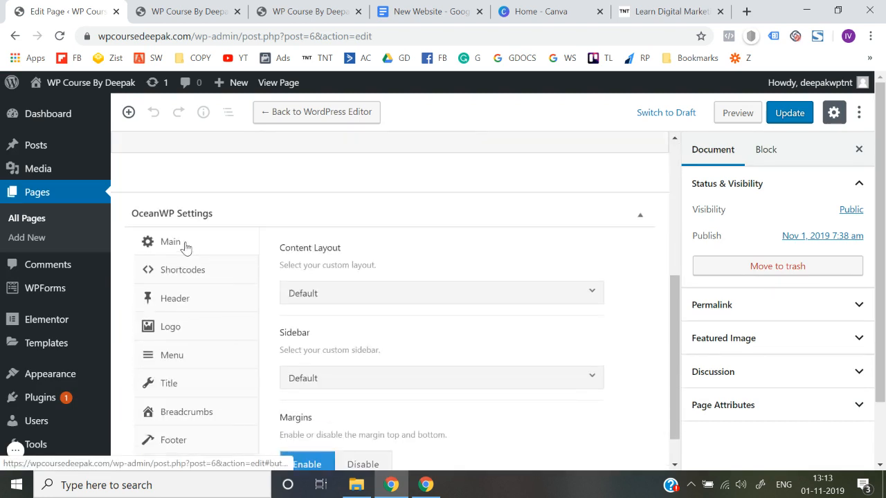
click(324, 298)
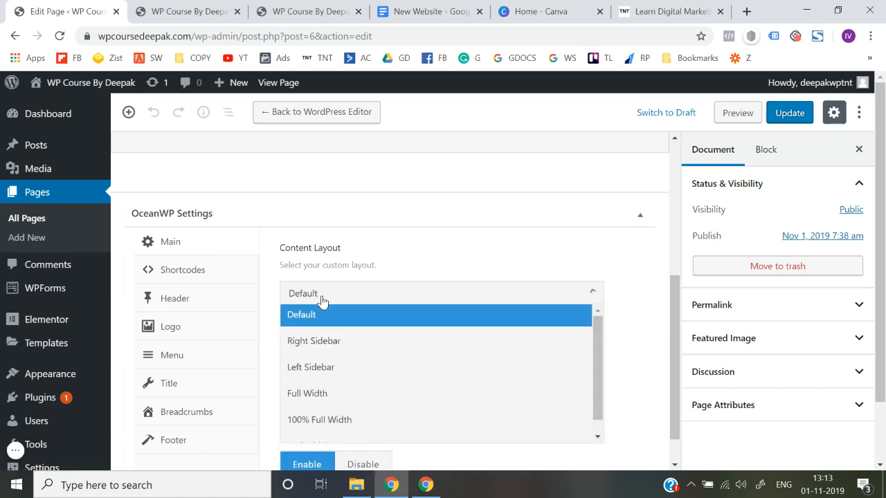
click(341, 420)
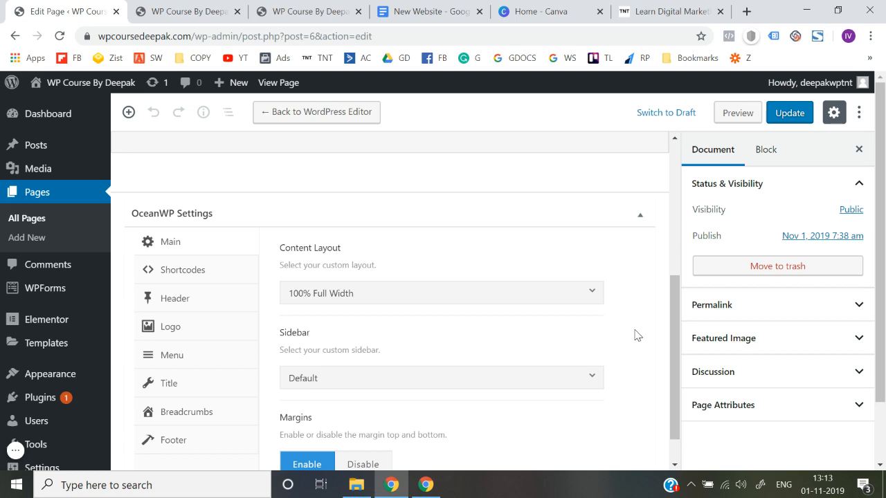
Disable the page title and breadcrumbs display for the Home Page in the OceanWP settings
scroll(186, 346, down, 1)
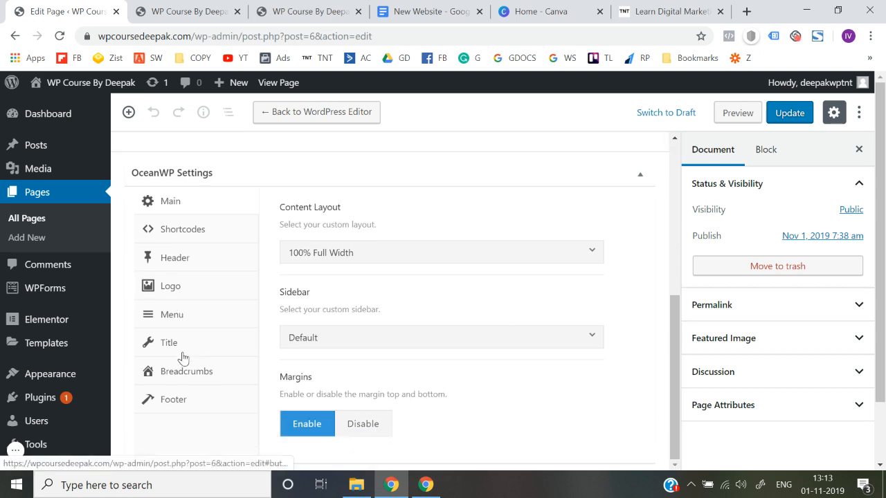
click(184, 350)
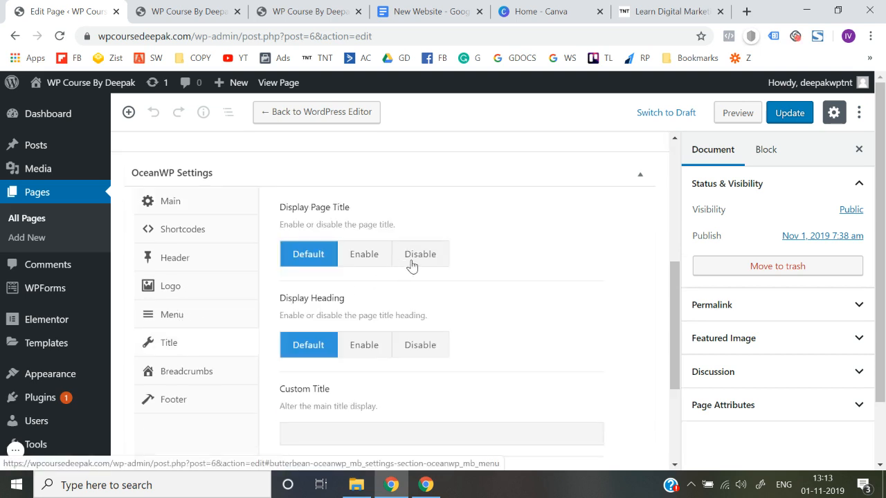
click(434, 260)
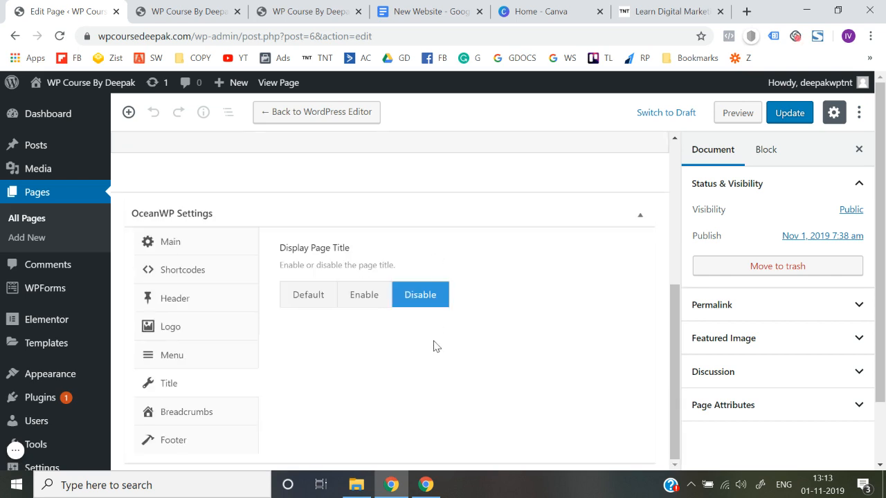
click(180, 419)
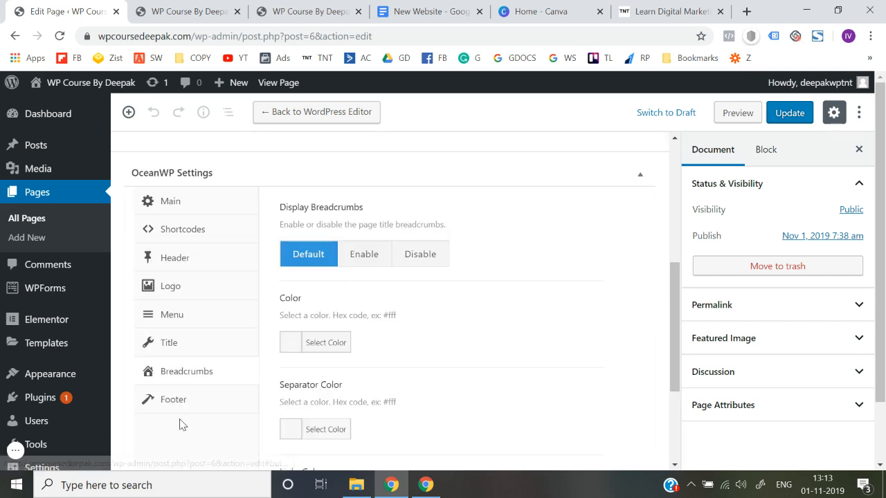
click(424, 256)
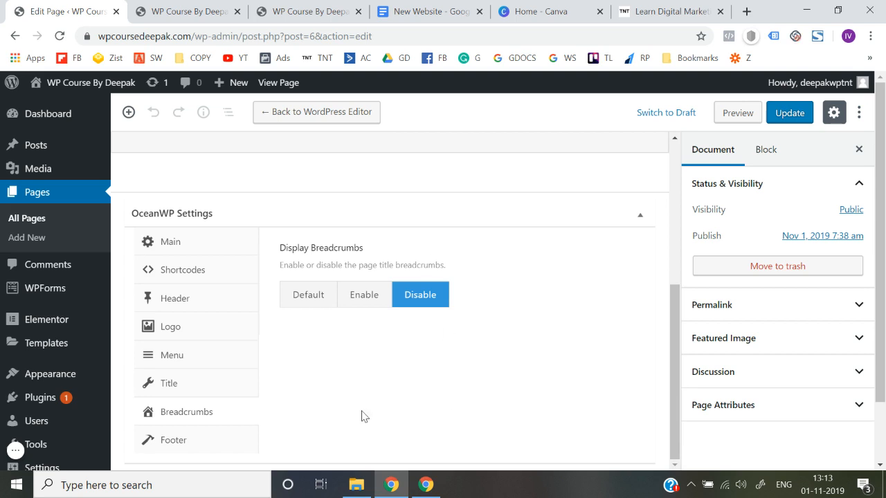
Disable the Home Page's footer widgets area in the OceanWP settings and update the page
click(208, 452)
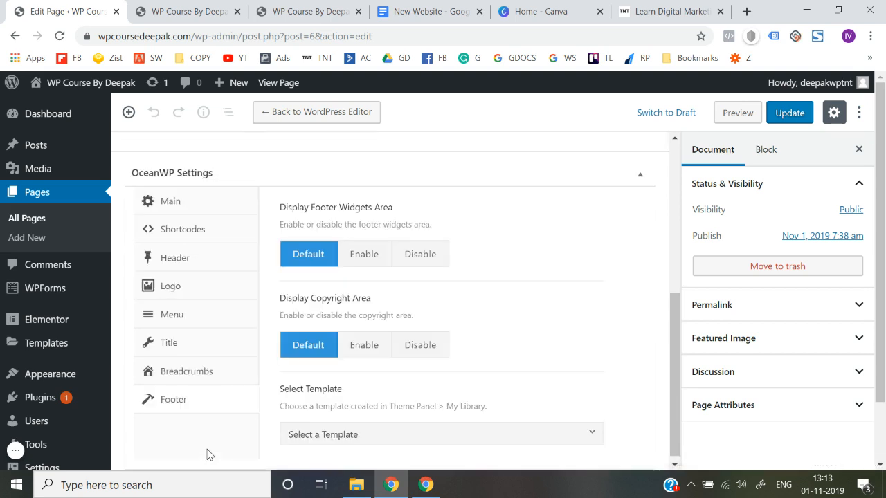
click(429, 262)
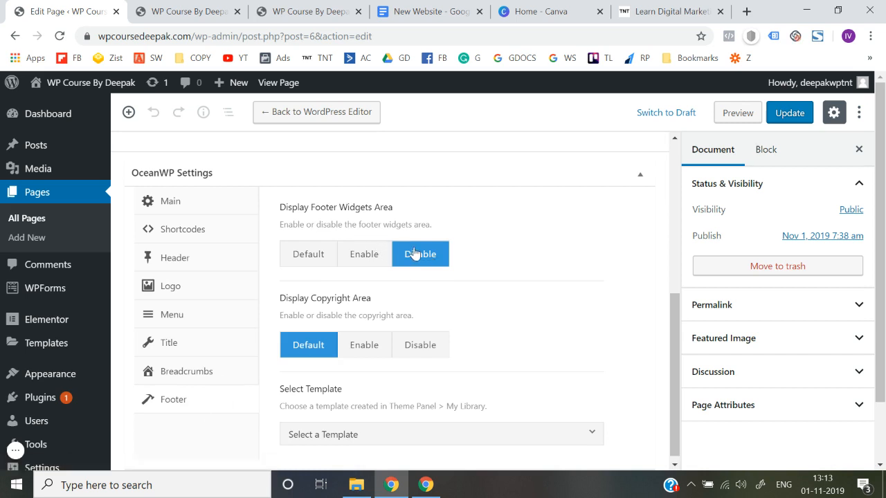
click(790, 114)
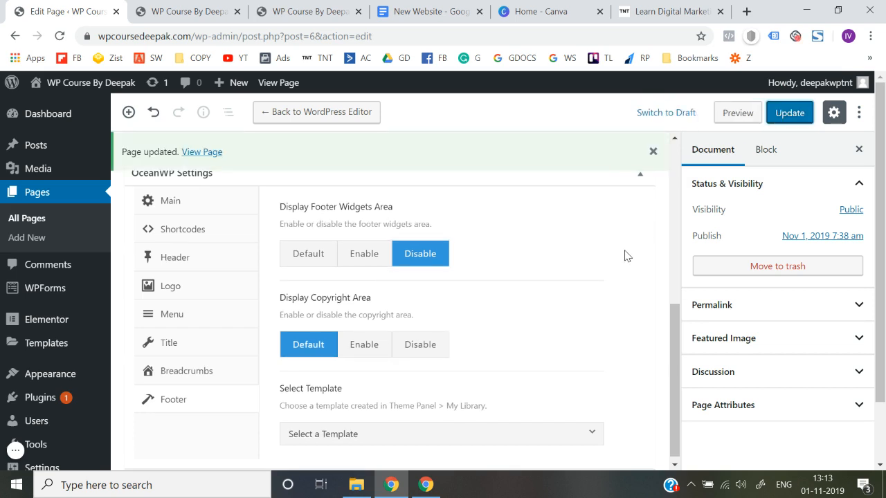
click(786, 118)
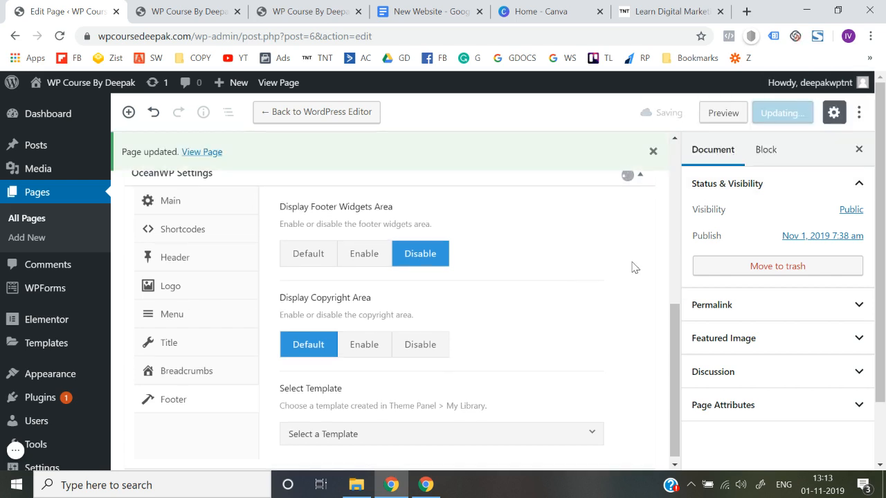
Reload the live wpcoursedeepak.com home page to check its layout
click(176, 5)
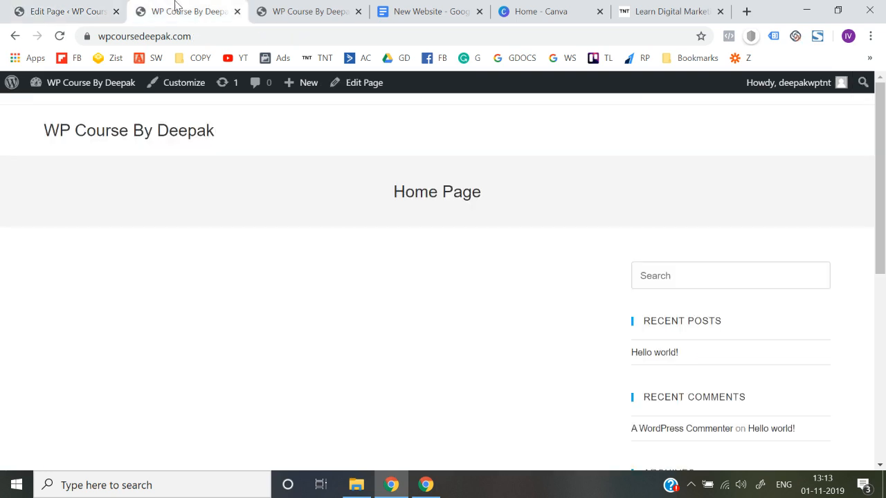
click(218, 35)
key(Return)
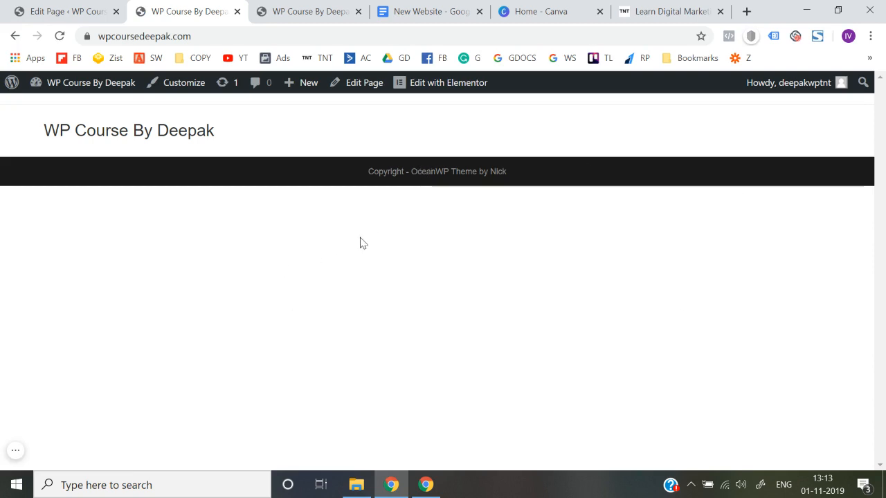
Return to the Home Page's edit screen and open the page for editing with Elementor
click(110, 5)
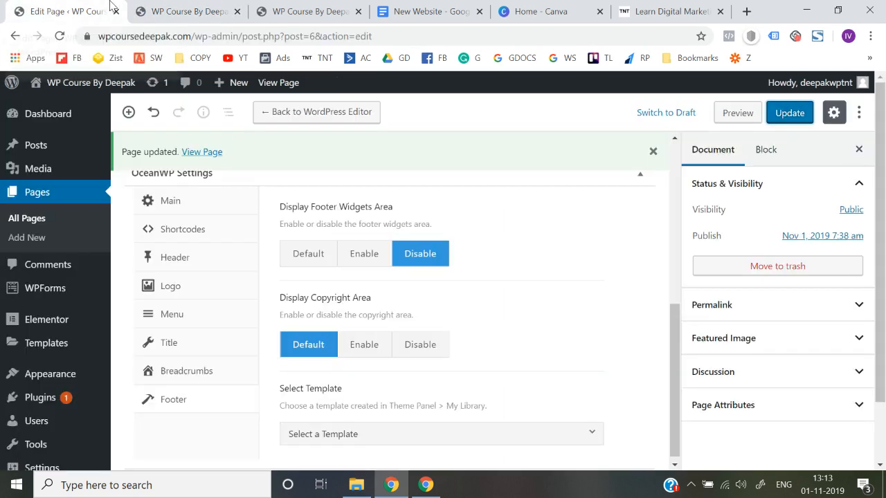
scroll(339, 246, up, 10)
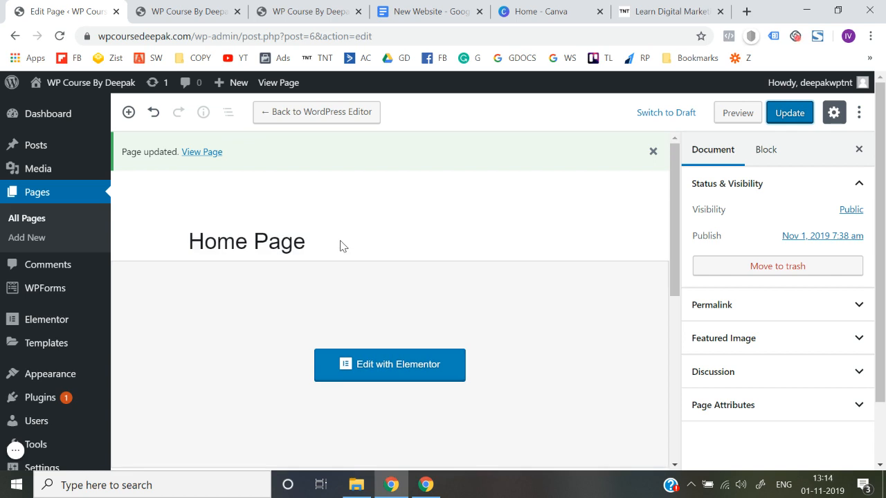
click(373, 369)
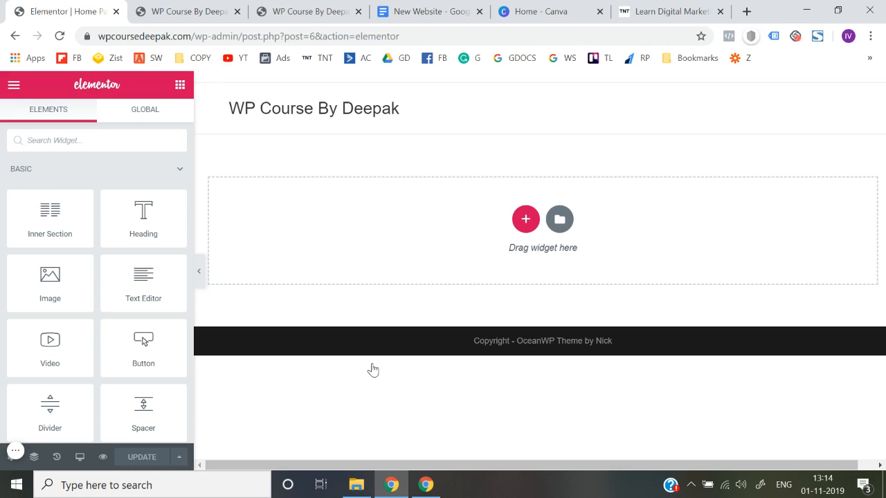
Switch to the Think N Thrive site and examine its home page sections, including the headline banner, course boxes, reviews line and footer
click(543, 12)
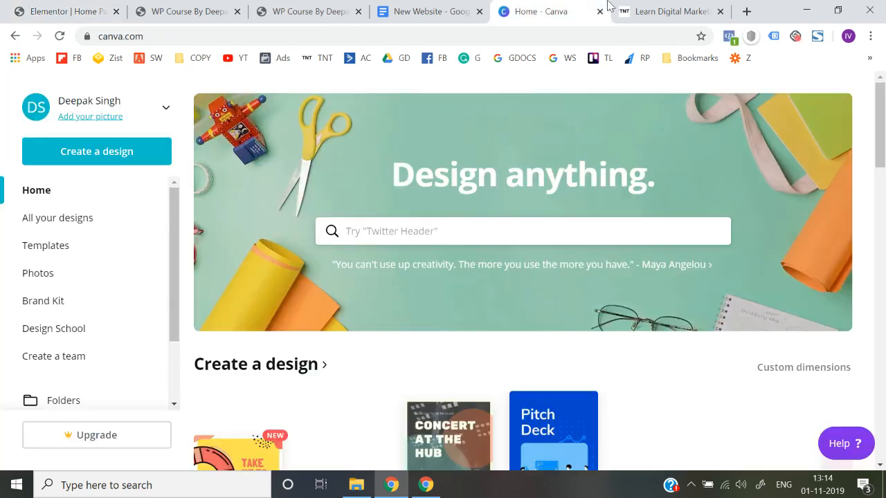
click(645, 10)
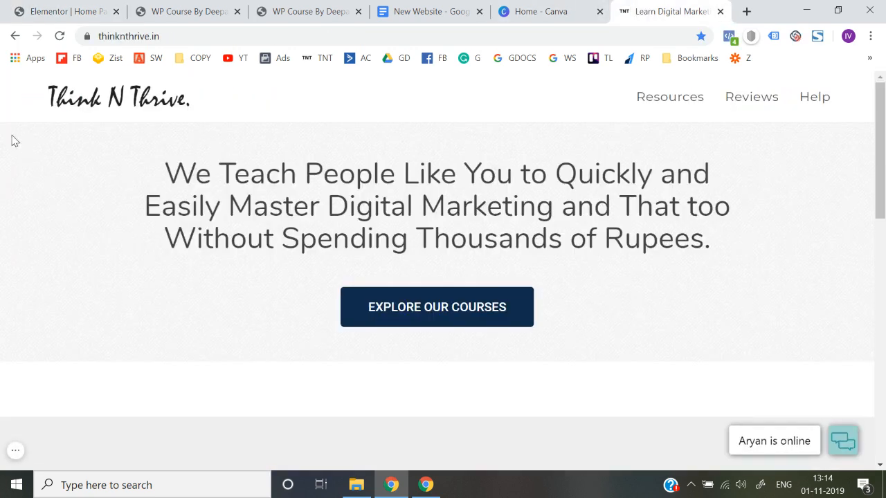
drag(1, 123, 273, 305)
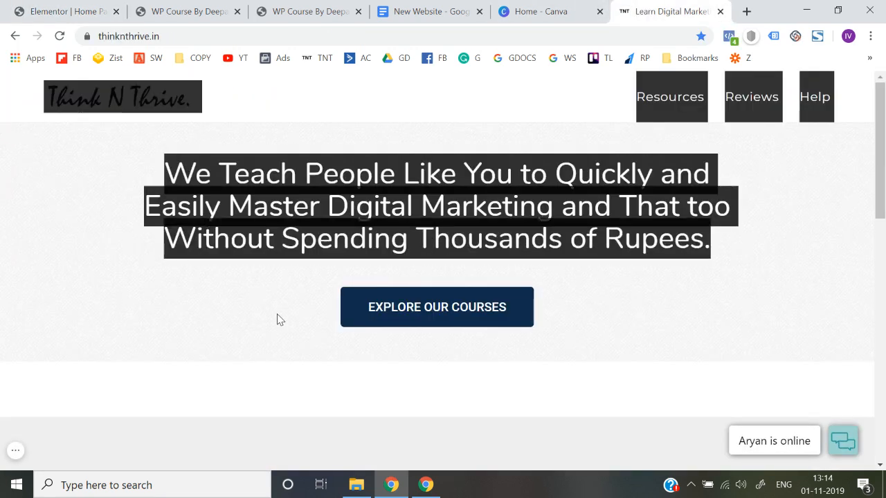
click(278, 315)
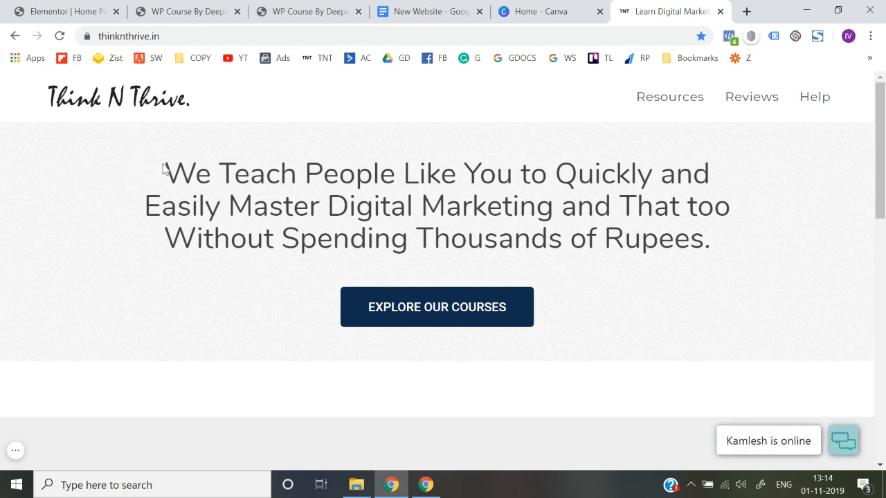
drag(166, 171, 735, 238)
click(752, 253)
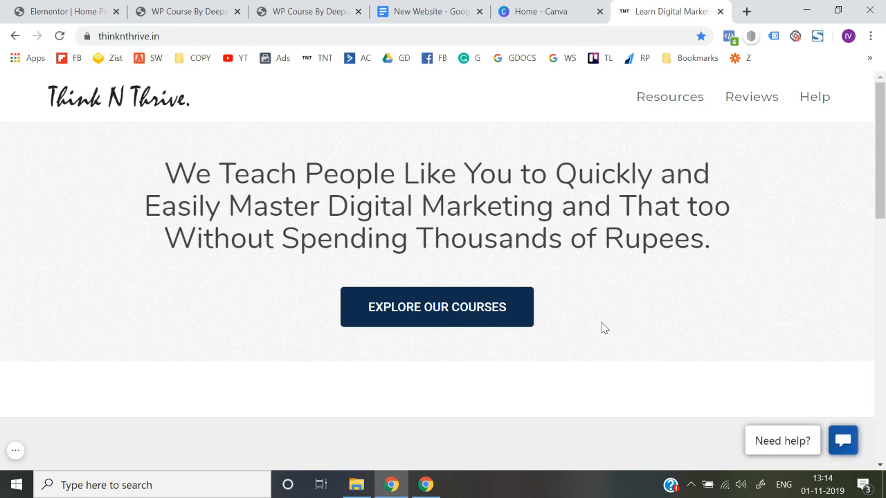
scroll(519, 352, down, 1)
scroll(523, 358, down, 3)
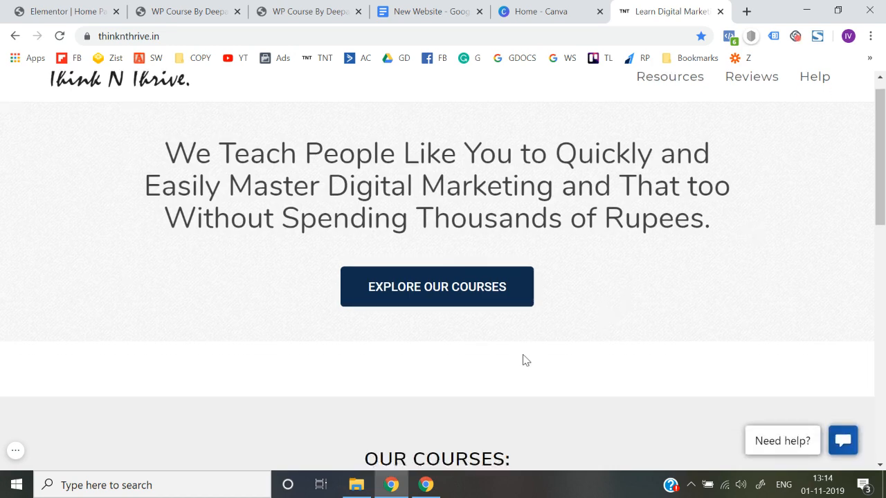
scroll(524, 360, down, 1)
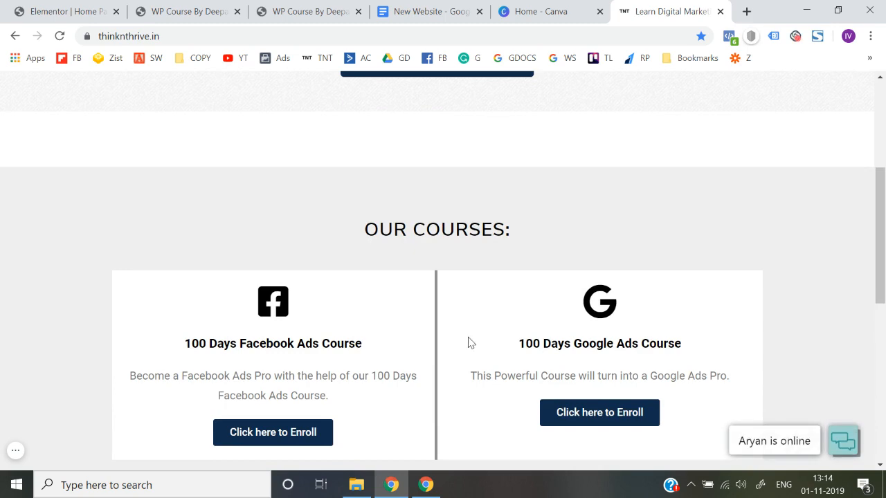
scroll(469, 343, down, 8)
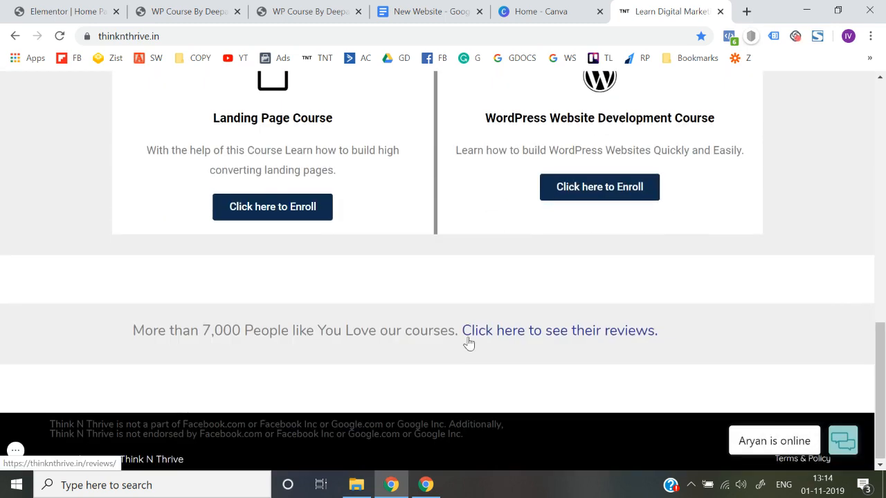
scroll(394, 349, up, 10)
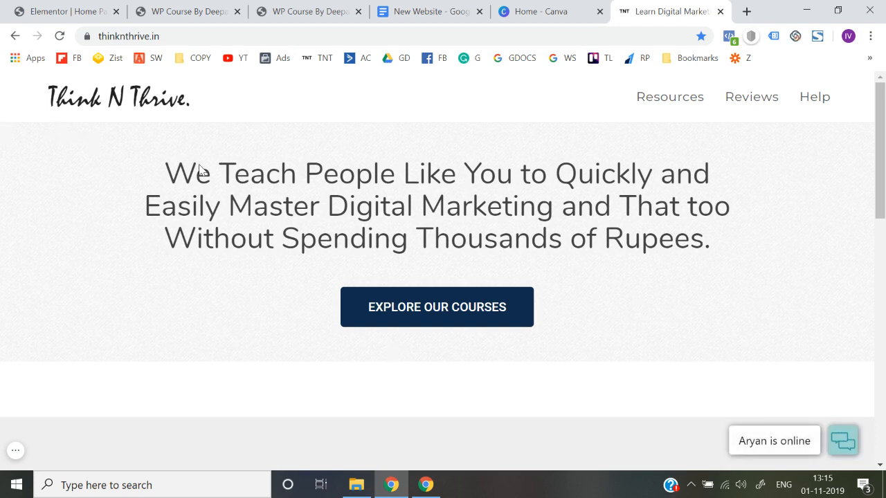
drag(121, 146, 686, 324)
click(806, 328)
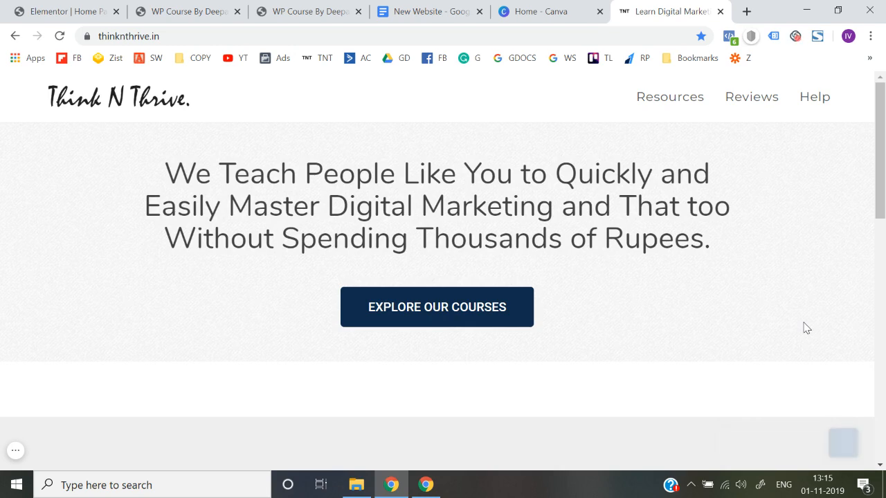
Look over the live home page and its empty Elementor canvas, then view the website copy in the New Website document in Google Docs
click(259, 10)
click(194, 10)
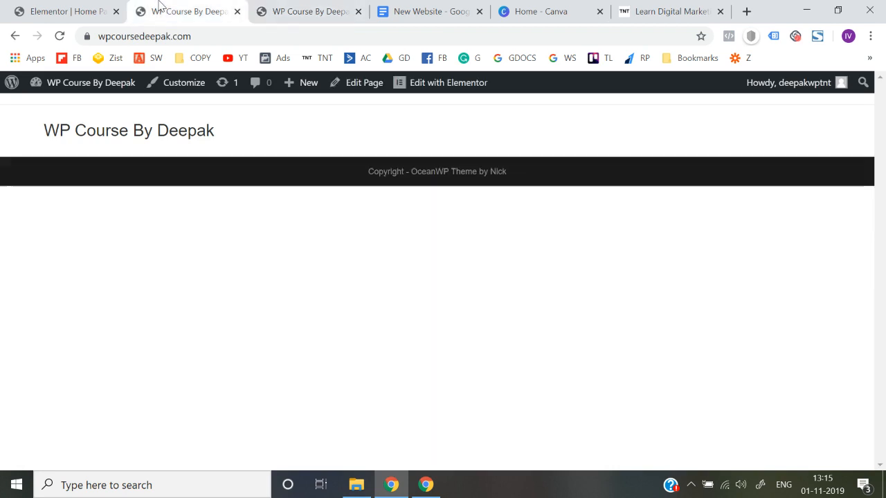
click(67, 7)
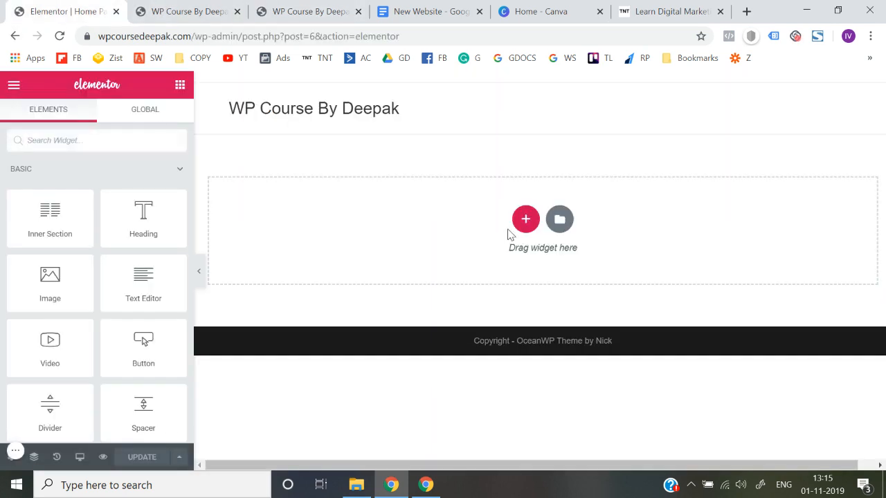
click(457, 10)
scroll(356, 312, down, 1)
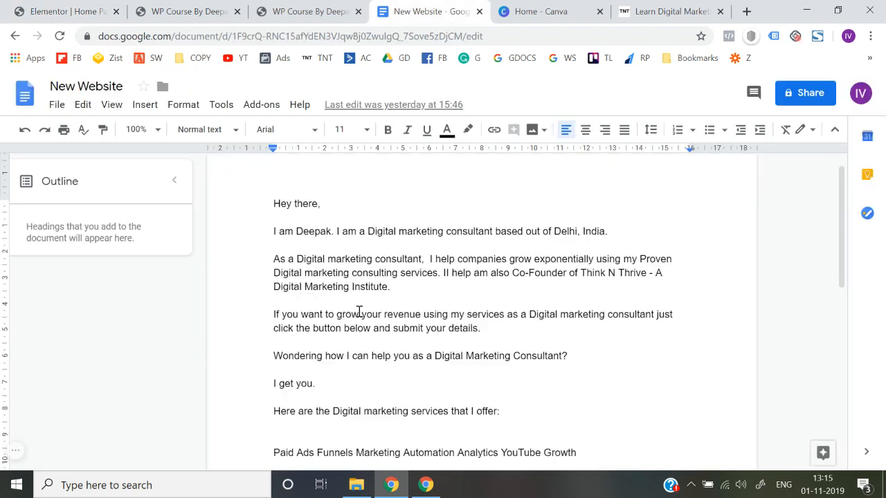
Return to Elementor, add a single-column section to the Home Page, and view the section's style and advanced settings
click(67, 9)
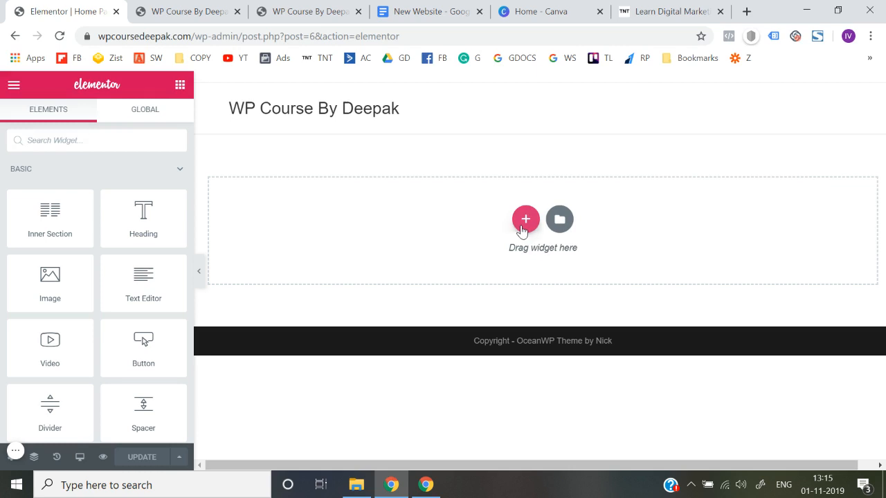
click(522, 224)
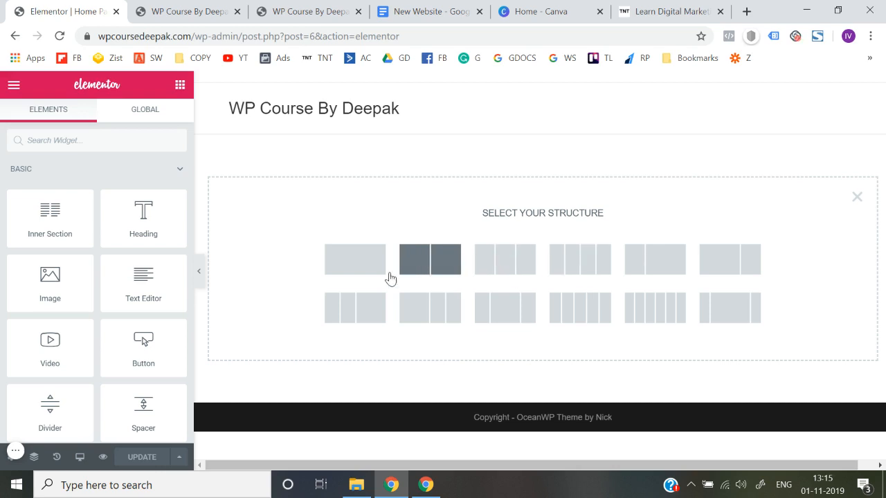
click(353, 268)
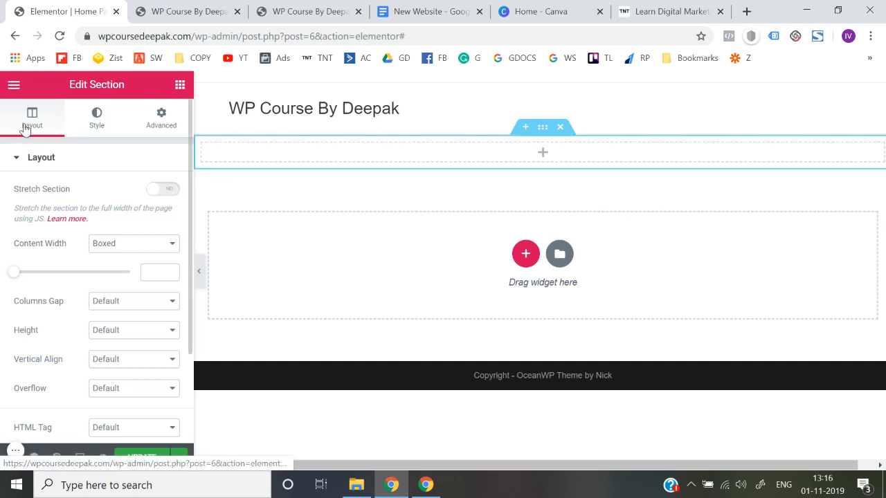
click(100, 123)
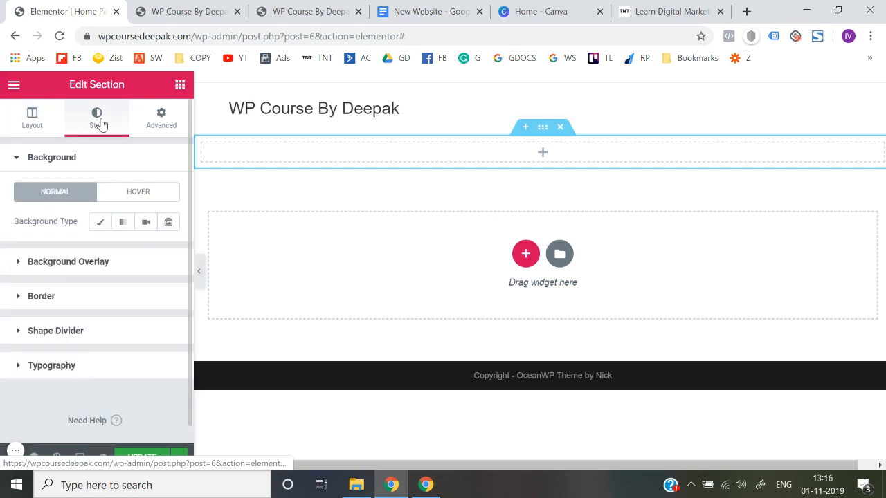
click(162, 122)
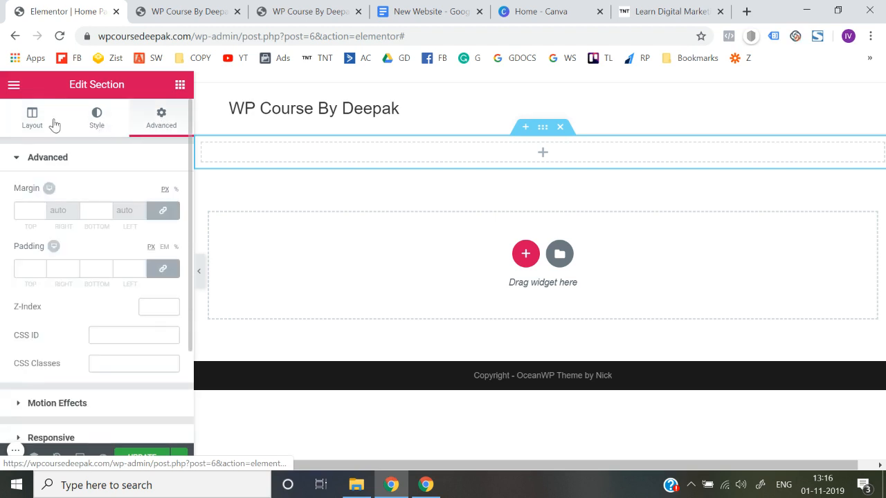
Review the selected section's layout, style and advanced settings
click(32, 119)
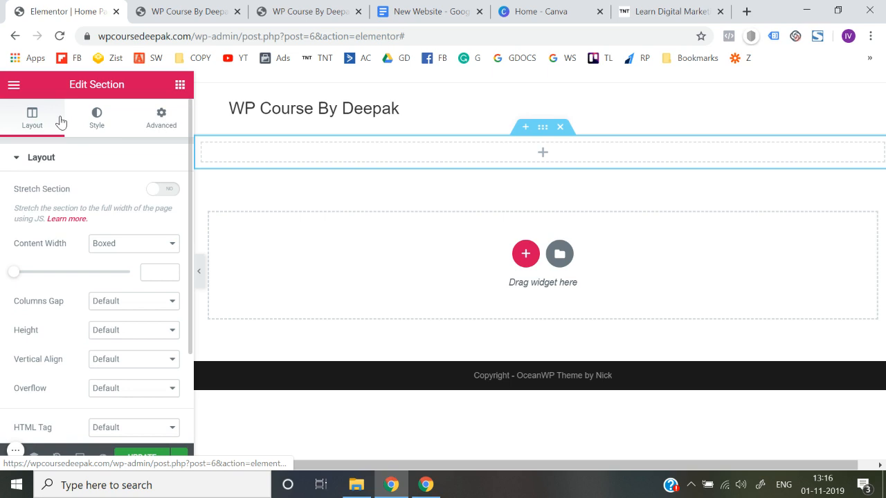
click(147, 126)
click(32, 128)
click(84, 119)
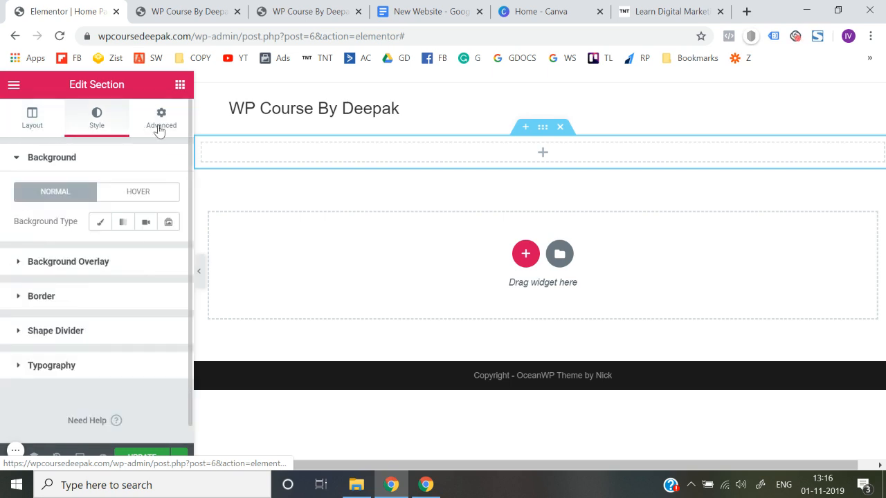
click(158, 128)
click(31, 119)
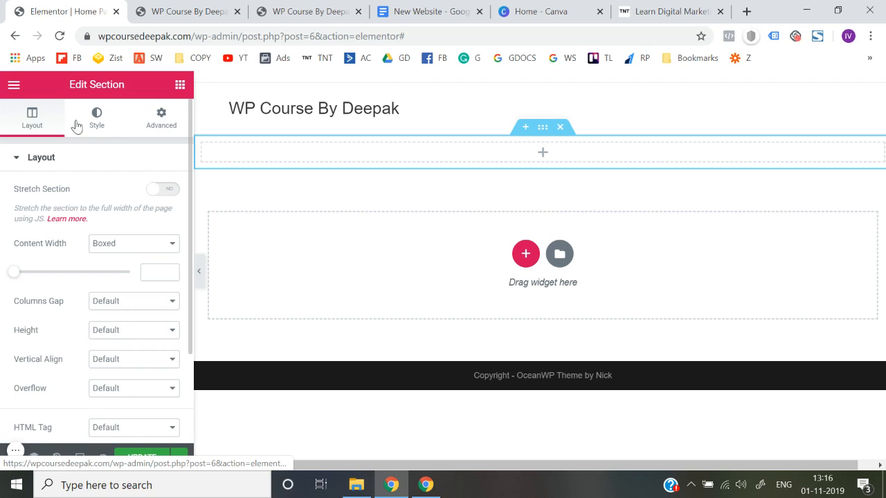
click(83, 122)
click(170, 127)
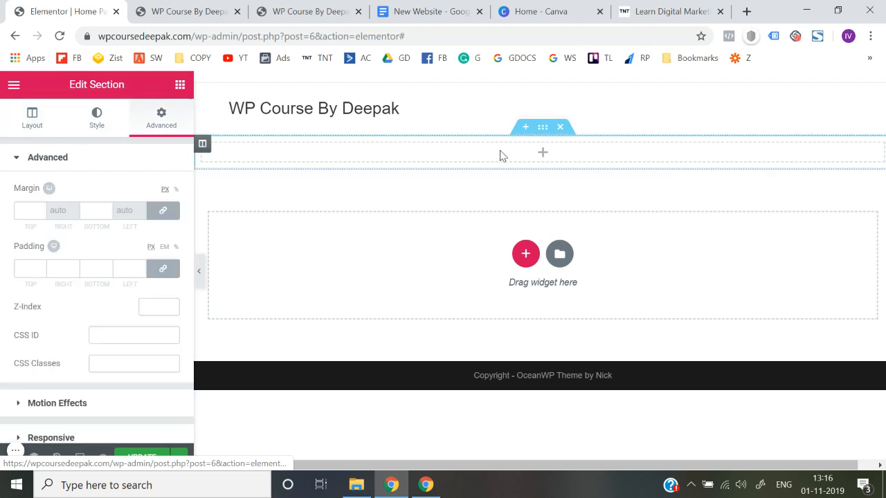
Dismiss the editing-actions tip and open the single-column section for editing from its context options
click(543, 133)
click(559, 237)
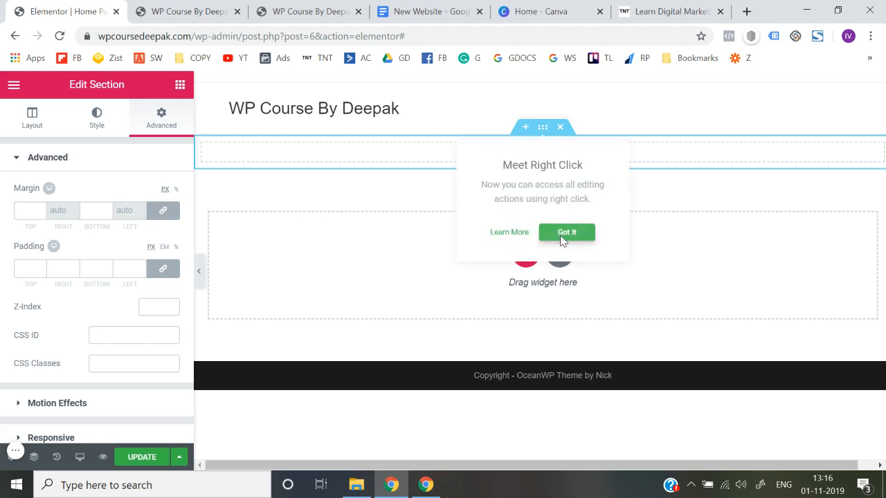
right_click(543, 130)
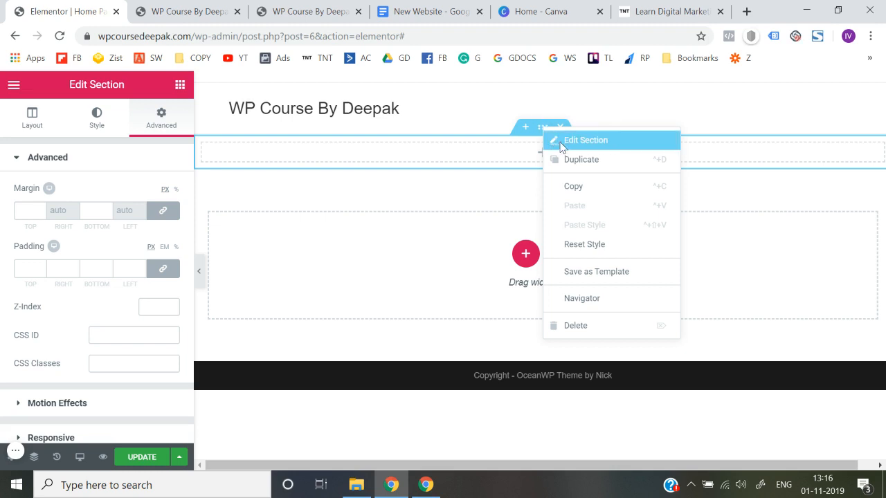
click(561, 146)
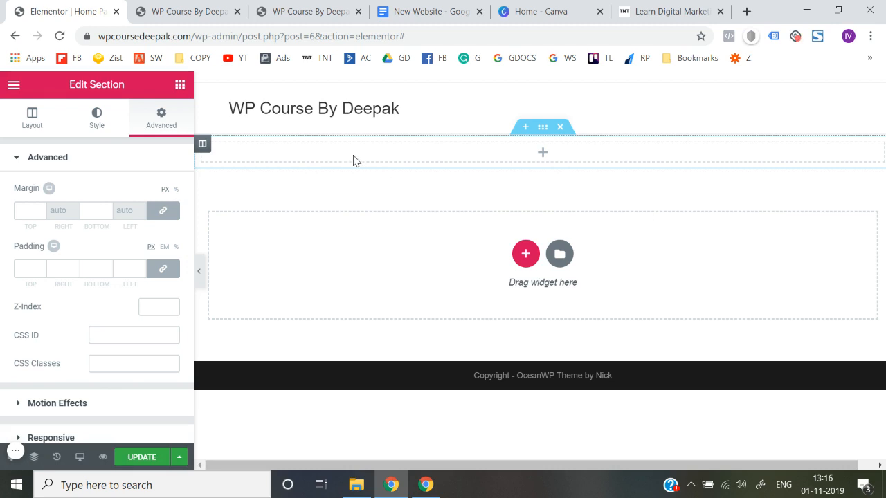
Give the section a classic background in light grey #ededed and update the page
click(97, 132)
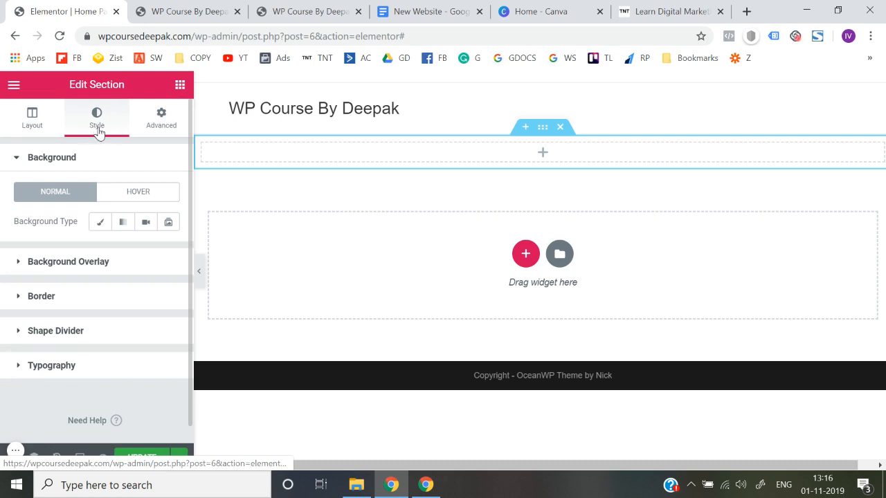
click(100, 225)
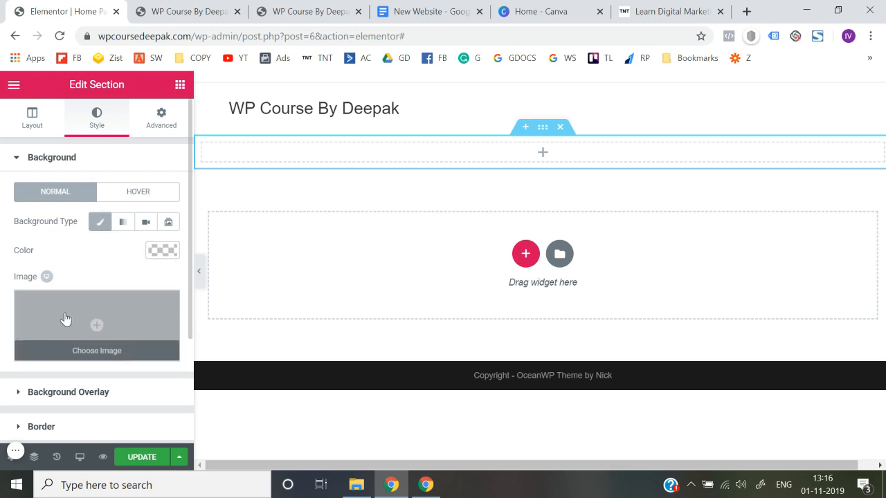
click(164, 253)
drag(14, 392, 17, 275)
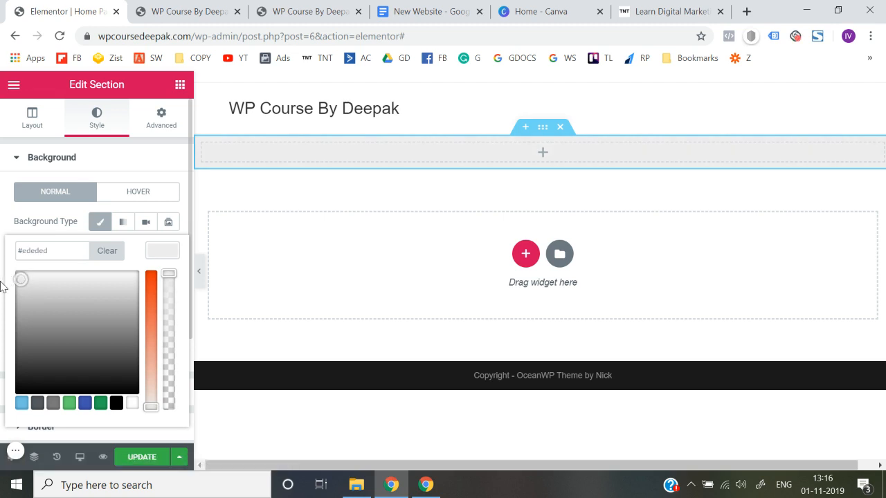
click(4, 283)
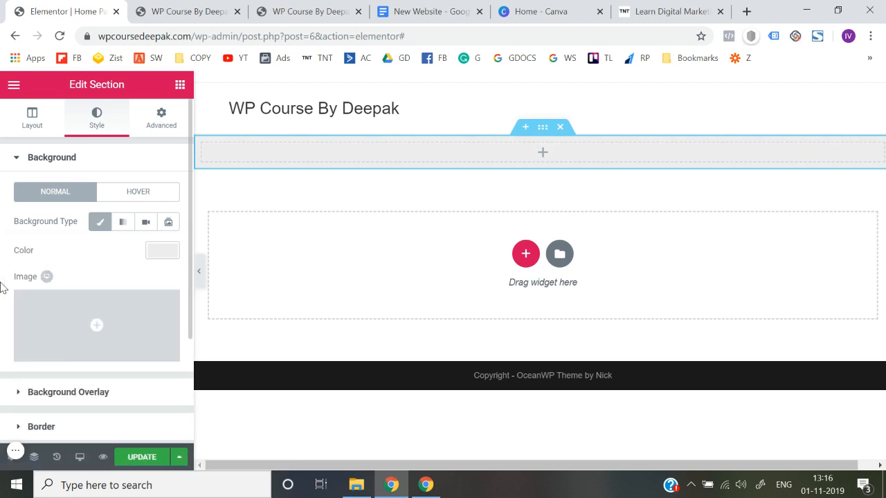
click(144, 457)
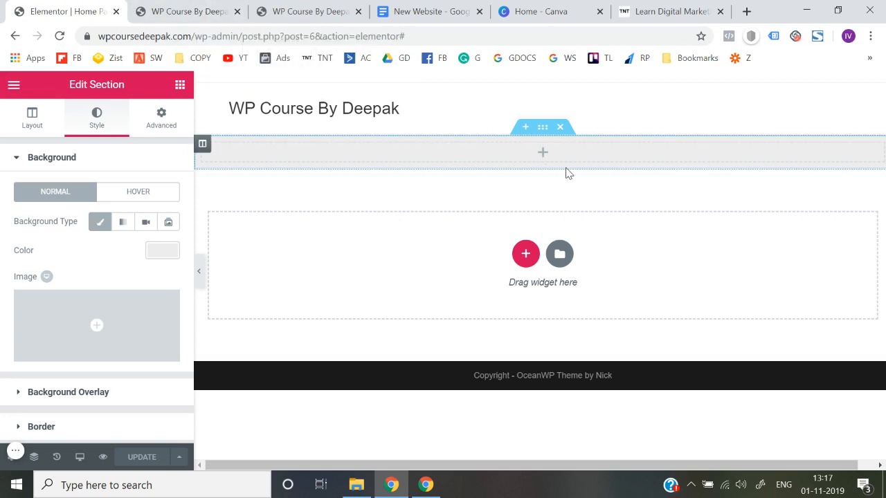
Switch to the New Website document and examine its introductory paragraphs, then check the open WordPress site pages
click(286, 8)
scroll(304, 263, down, 1)
click(415, 11)
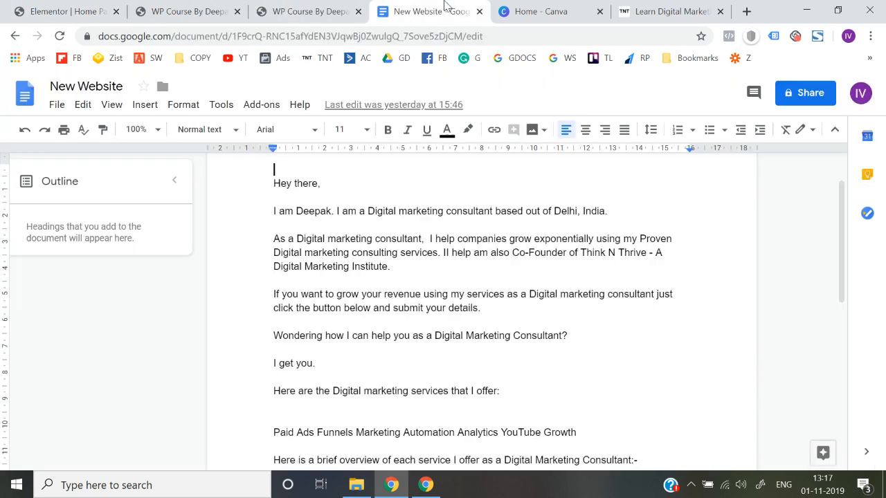
scroll(307, 225, up, 1)
drag(276, 228, 507, 357)
click(505, 357)
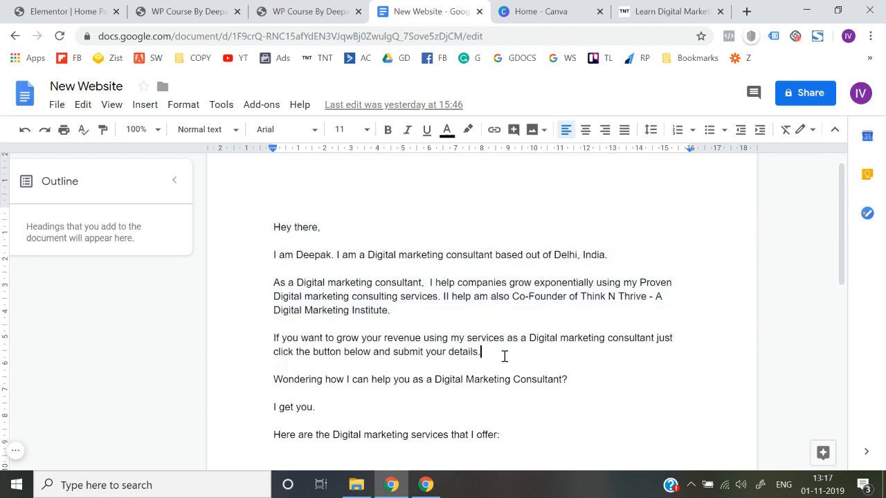
shift+click(279, 251)
shift+click(279, 222)
click(277, 225)
shift+click(349, 270)
click(276, 10)
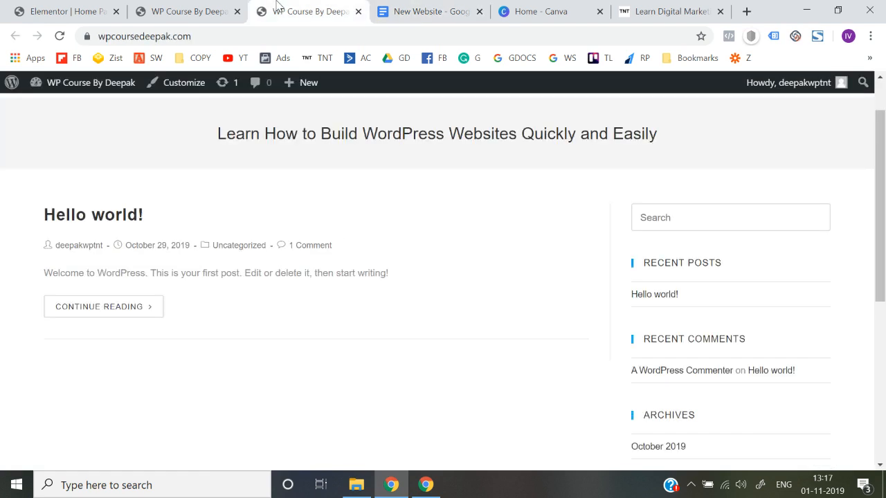
click(208, 10)
Return to Elementor and place a two-column Inner Section inside the grey section
click(104, 9)
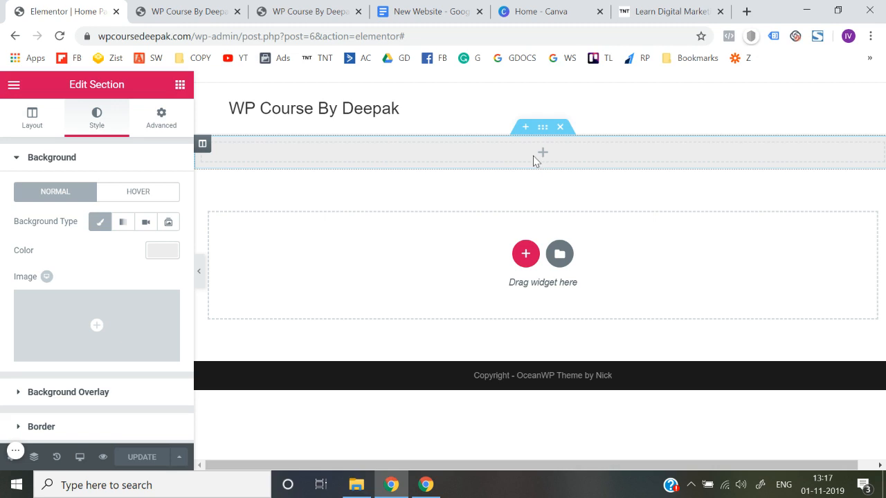
click(183, 85)
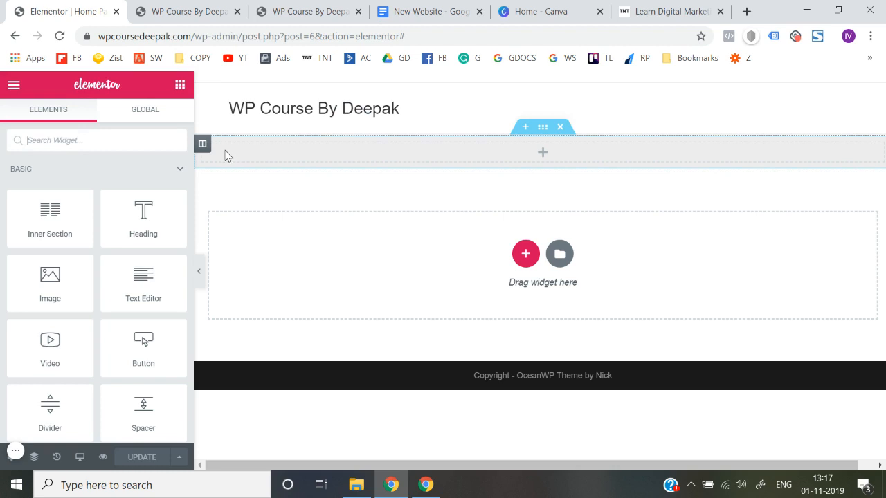
click(148, 145)
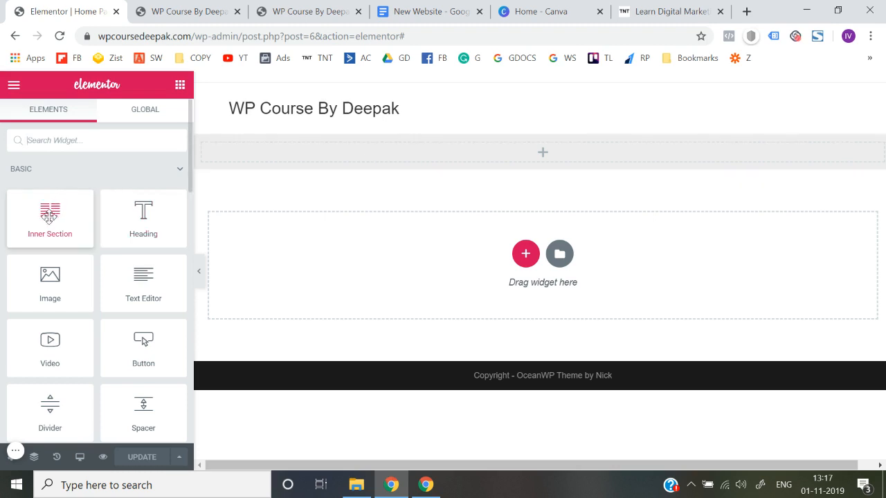
drag(48, 216, 503, 145)
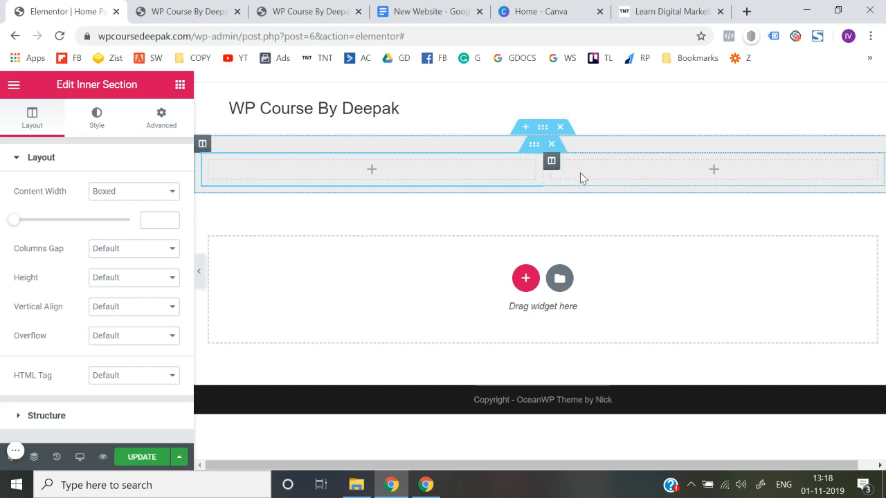
Add an Image widget to the inner section's first column and delete it again
click(180, 86)
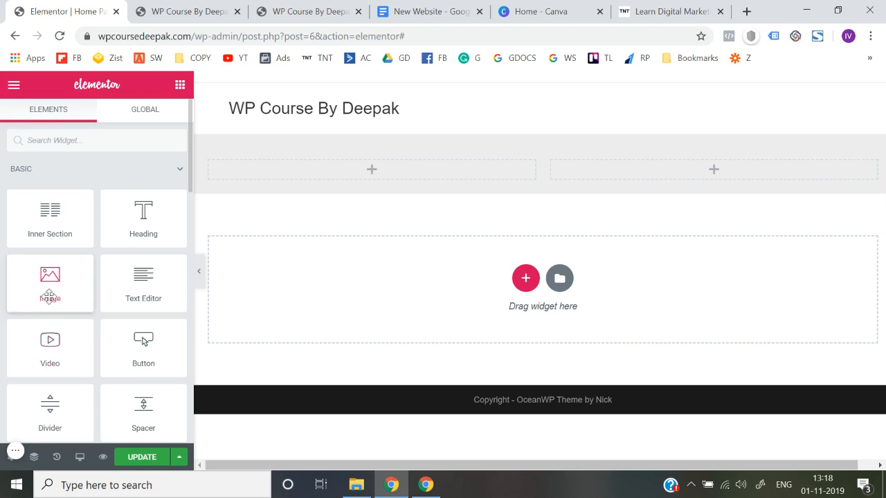
drag(49, 296, 302, 181)
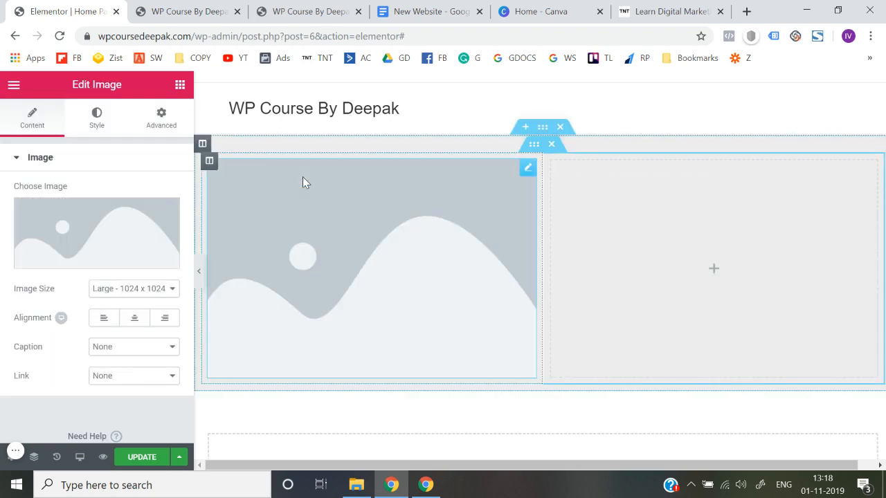
right_click(525, 166)
click(559, 364)
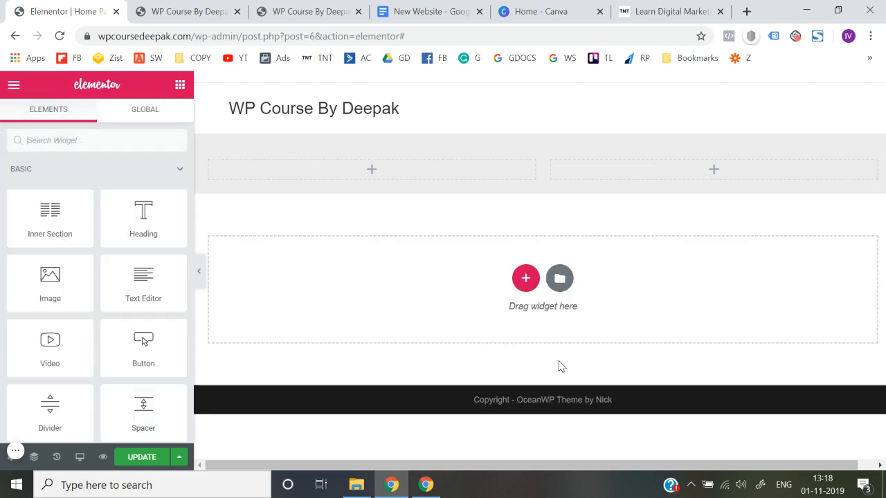
Place an Image widget in the inner section's first column, open its image chooser and check the media library
drag(50, 289, 314, 175)
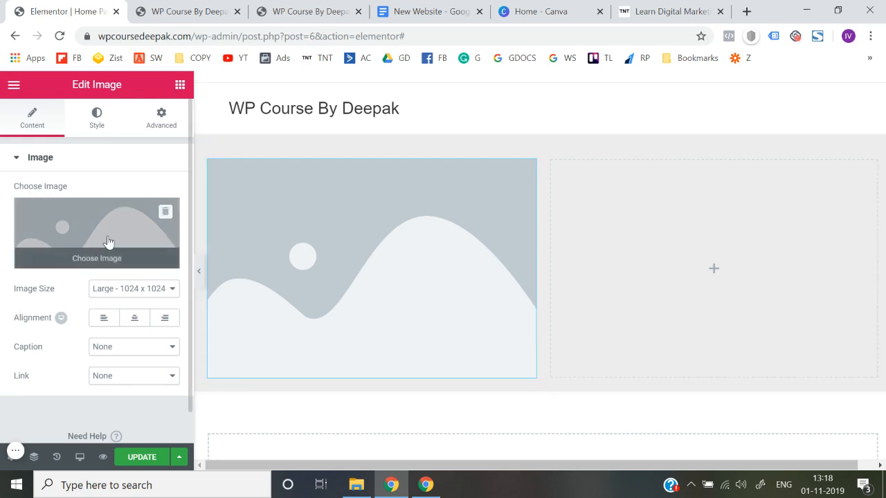
click(95, 263)
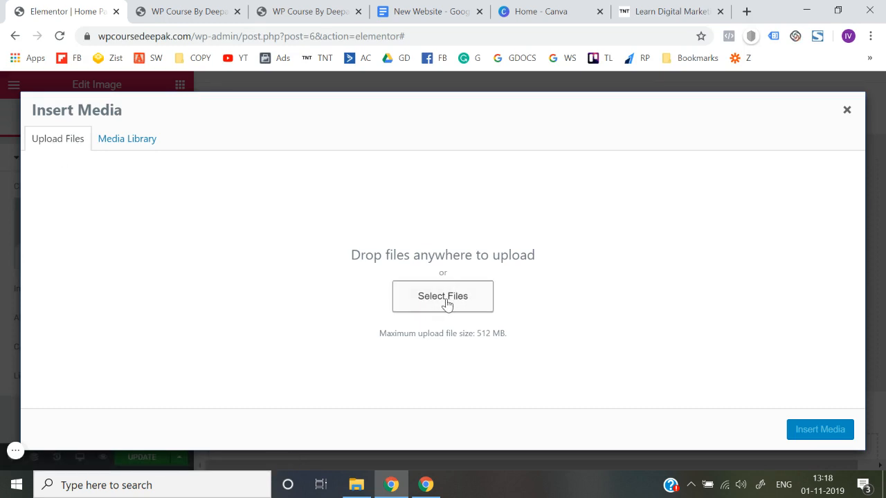
click(127, 141)
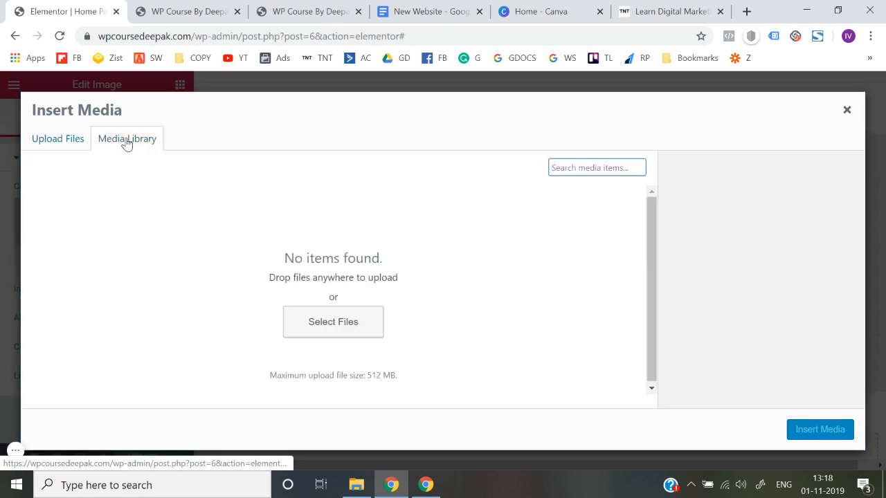
click(55, 142)
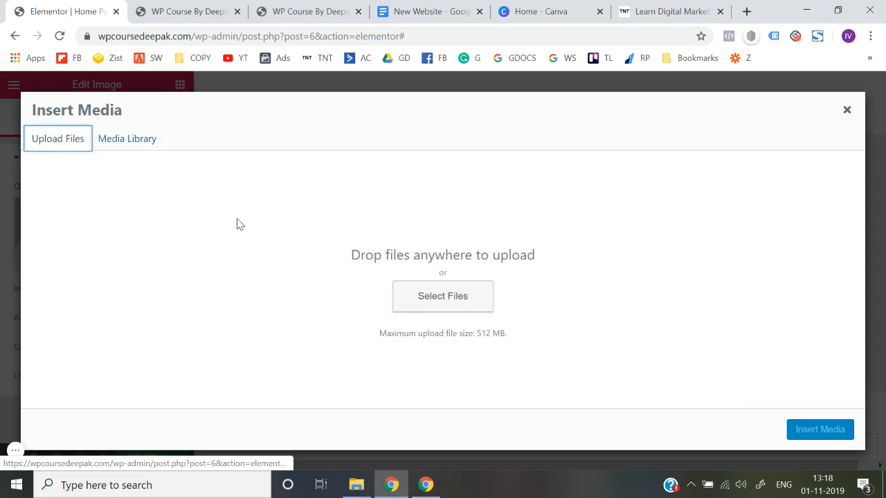
Browse the Desktop's Testimonials and Files folders for a picture to upload, then close the file chooser
click(405, 305)
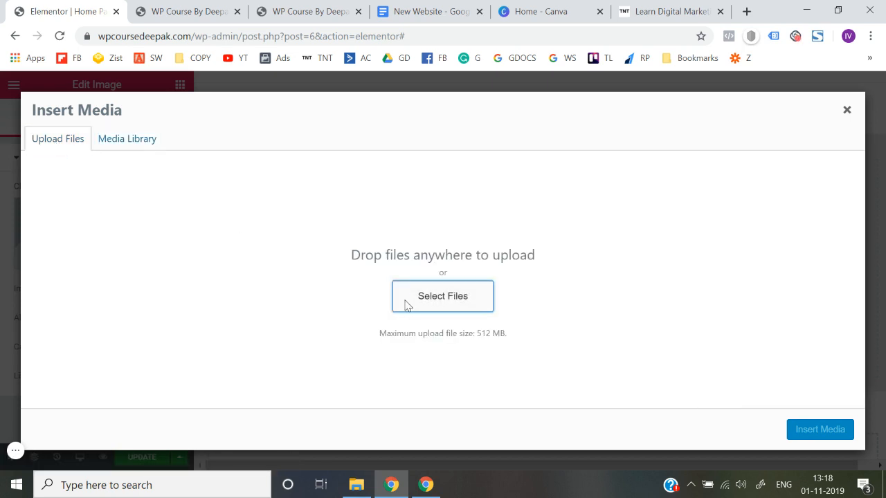
scroll(62, 131, up, 4)
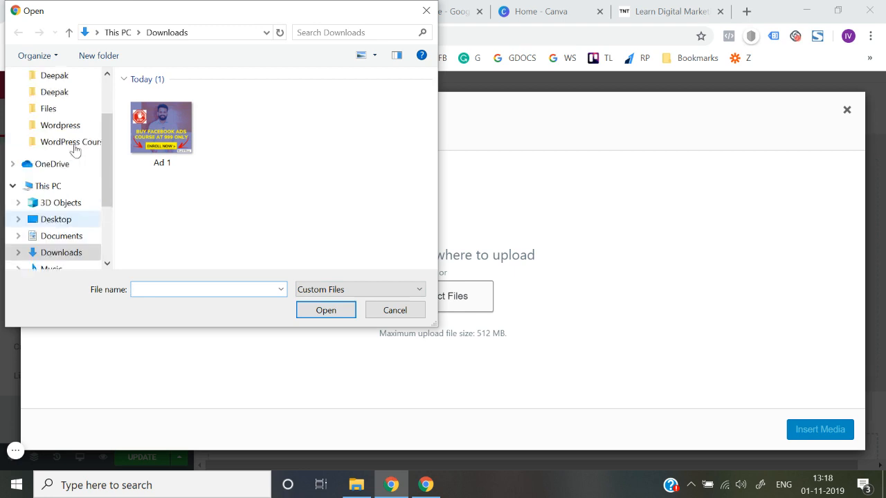
click(60, 107)
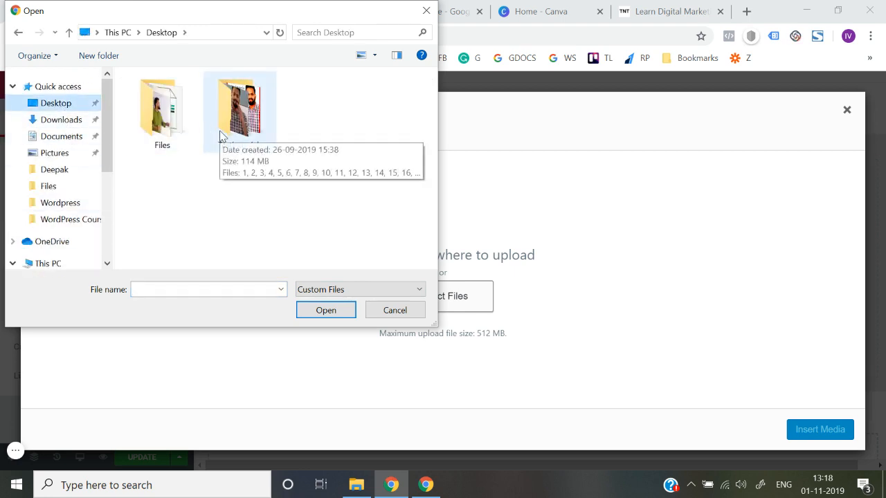
double_click(223, 136)
scroll(242, 197, down, 5)
scroll(243, 200, up, 5)
scroll(244, 199, down, 5)
scroll(242, 199, up, 5)
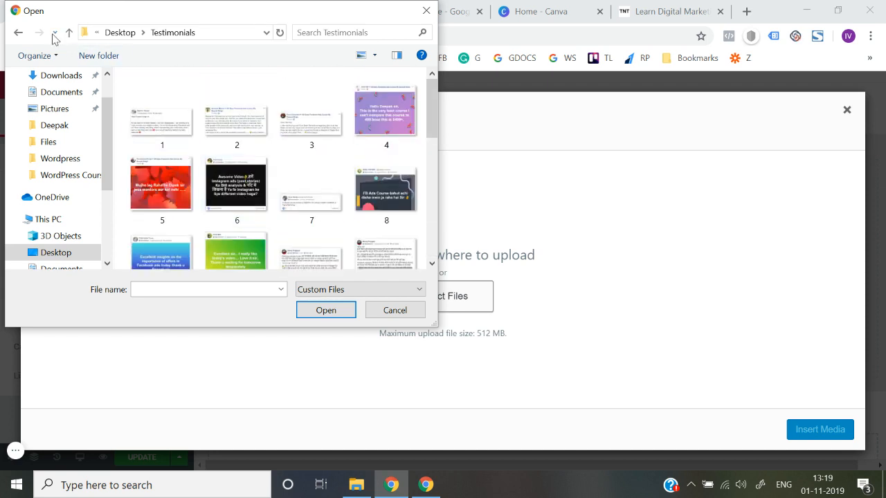
click(19, 35)
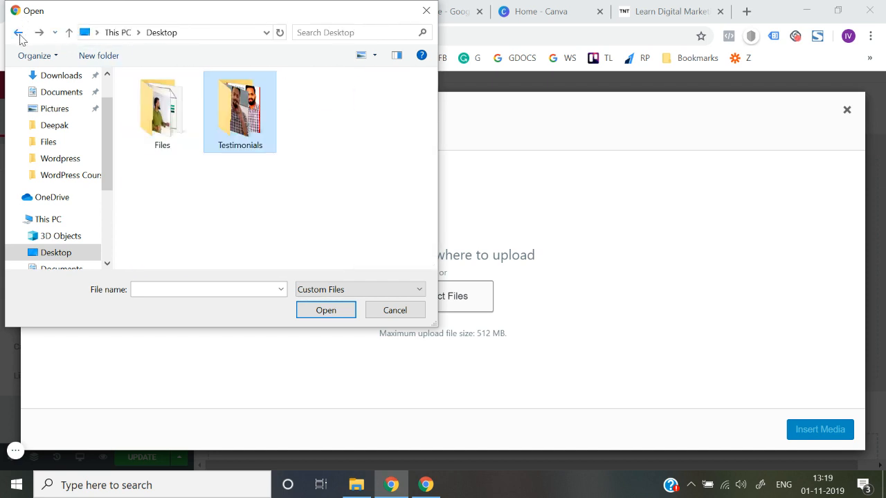
double_click(172, 118)
scroll(243, 202, down, 3)
scroll(243, 201, up, 3)
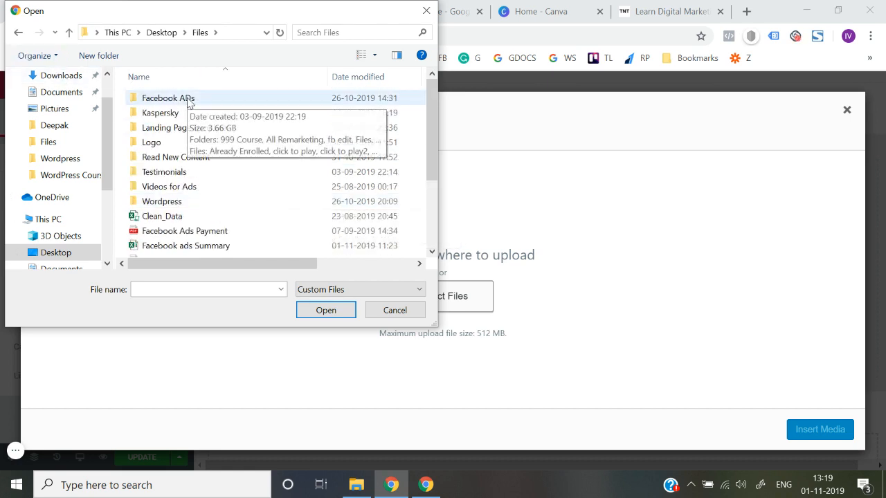
click(18, 36)
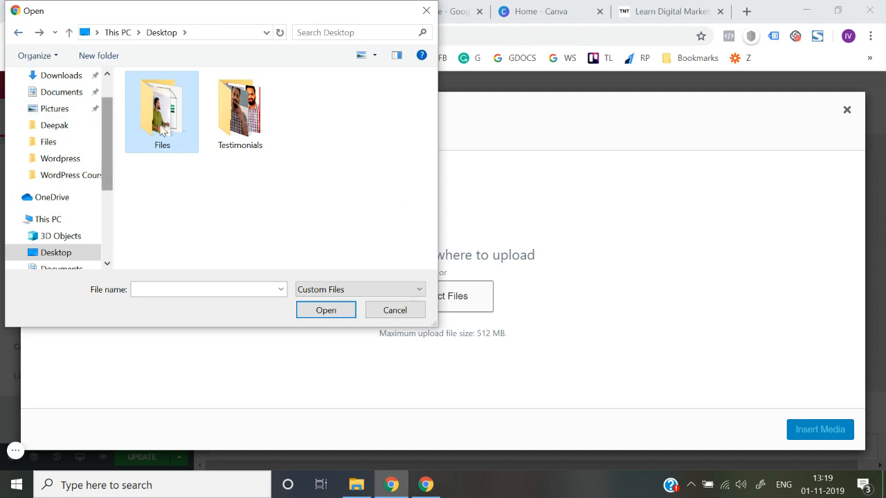
click(390, 311)
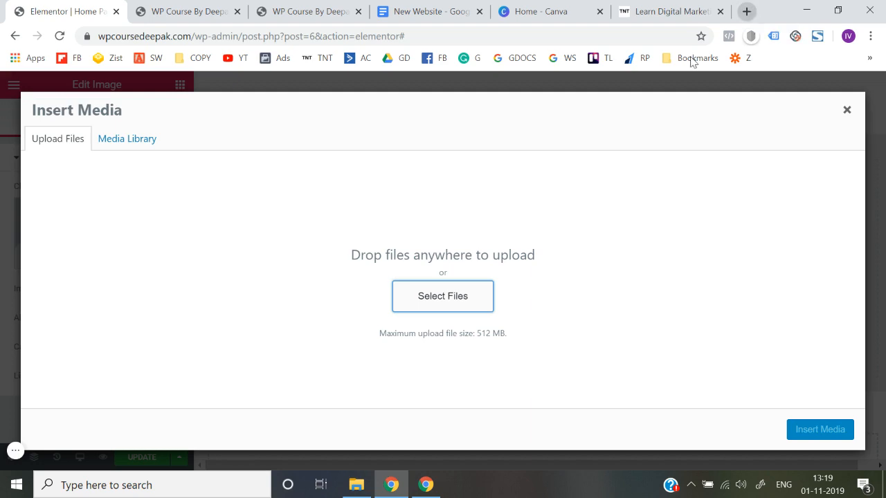
Open the consultant's existing marketing website in a new browser tab and open its portrait picture separately
click(745, 11)
text(eepak)
key(ctrl+a)
text(dee)
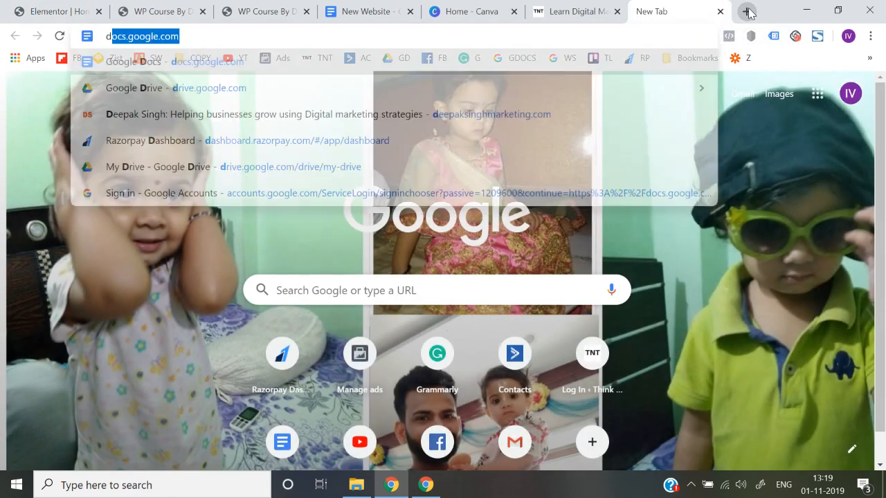
key(Return)
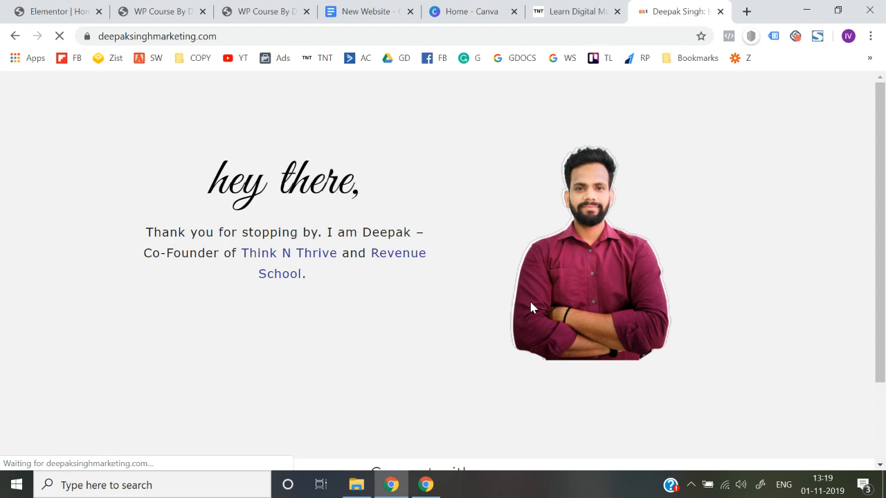
right_click(573, 253)
click(581, 263)
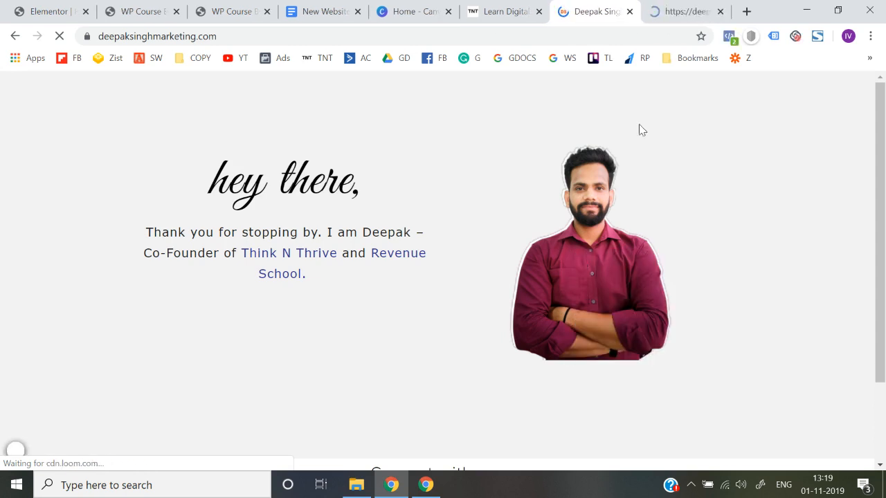
click(681, 13)
Save the portrait picture to the Desktop as a PNG image named sir-png
right_click(456, 275)
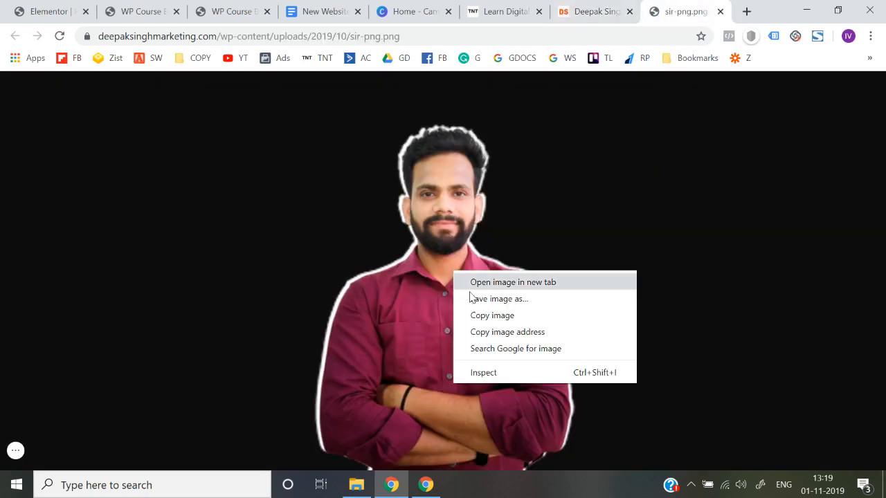
click(474, 300)
scroll(77, 149, up, 2)
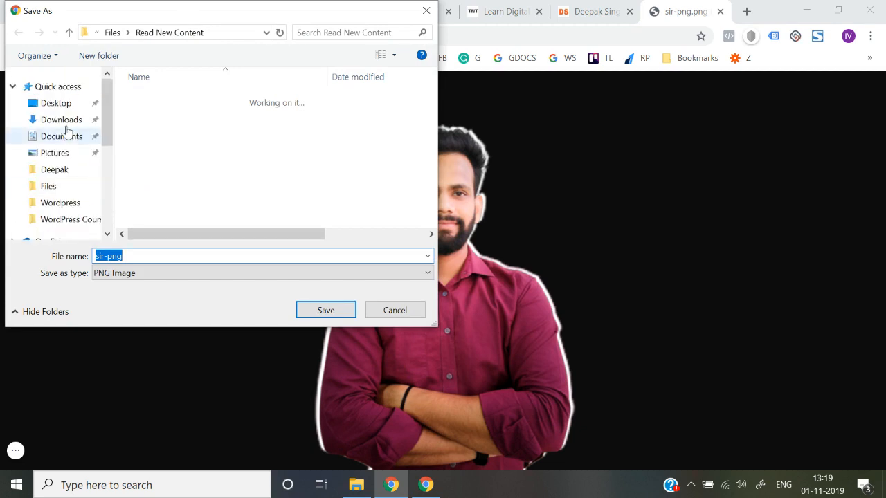
click(53, 102)
click(318, 312)
Return to the Elementor page, upload sir-png from the Desktop and insert it into the Image widget
click(201, 5)
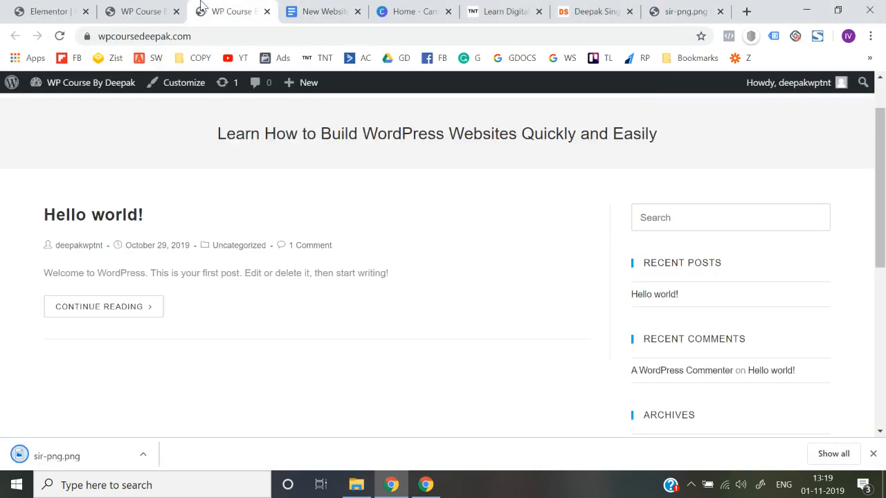
click(140, 8)
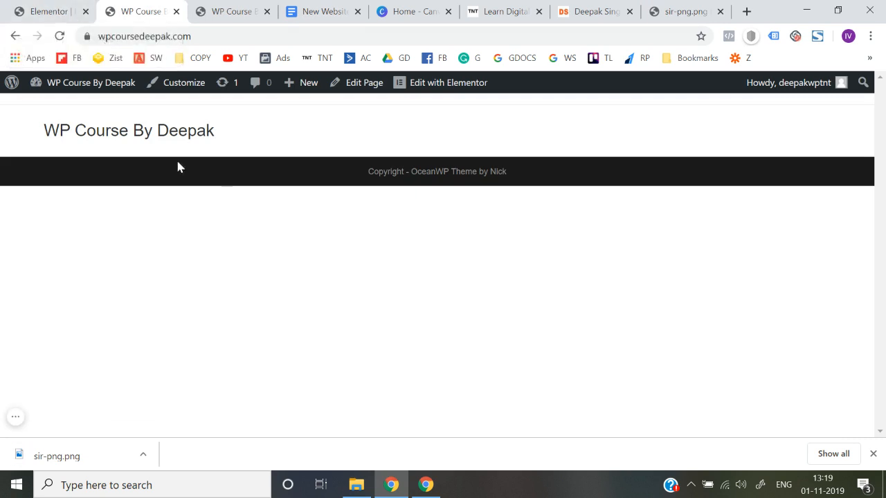
click(78, 7)
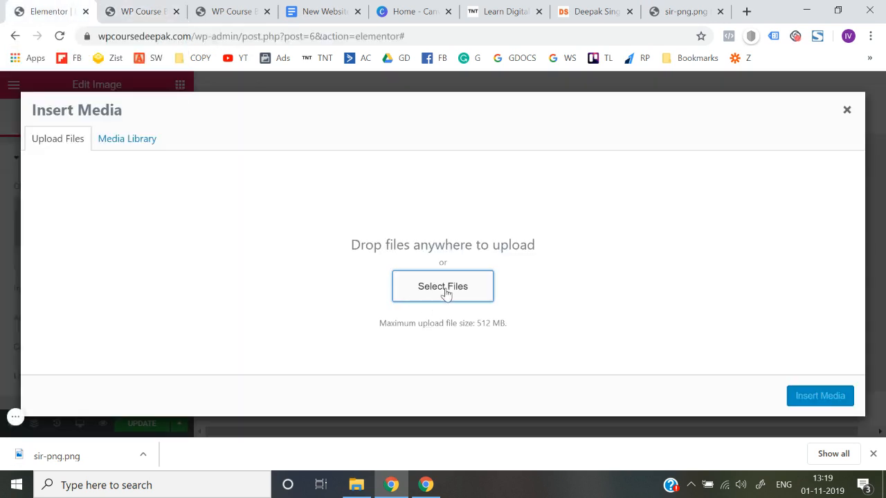
click(436, 299)
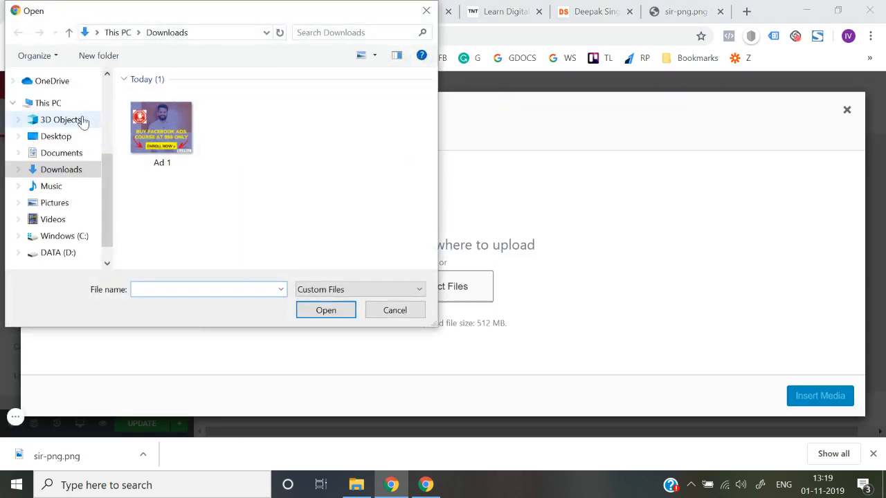
click(54, 109)
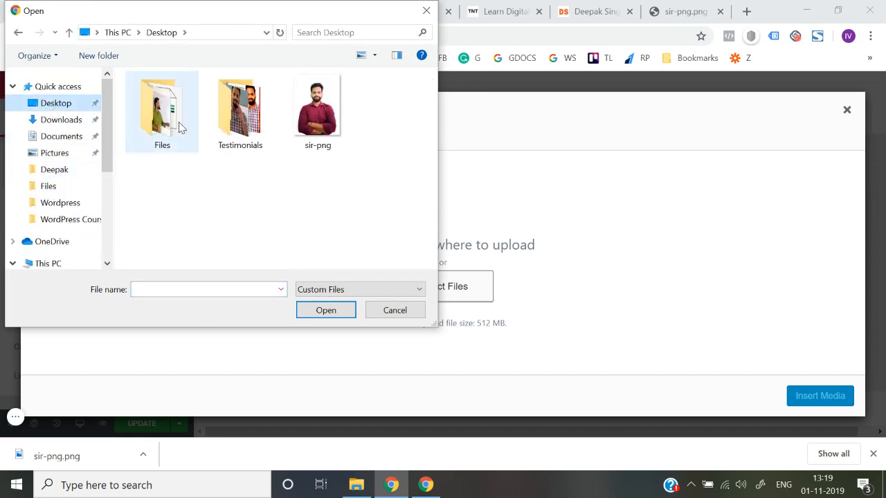
double_click(308, 142)
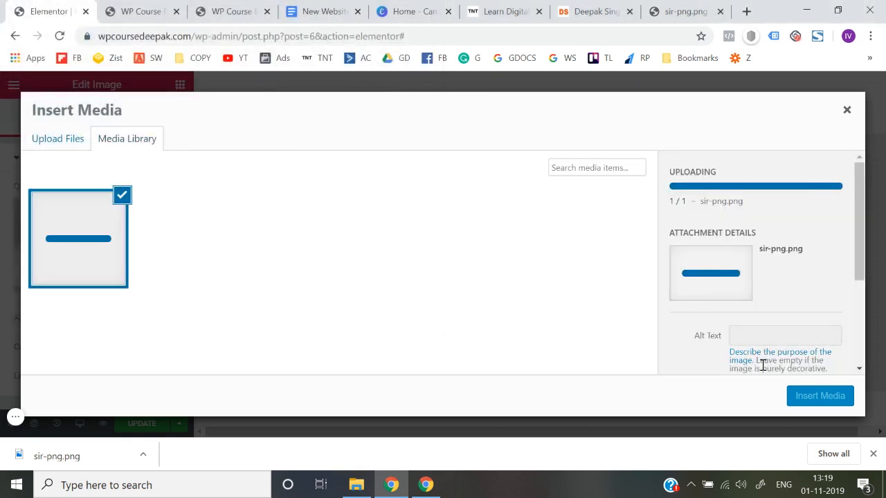
click(872, 453)
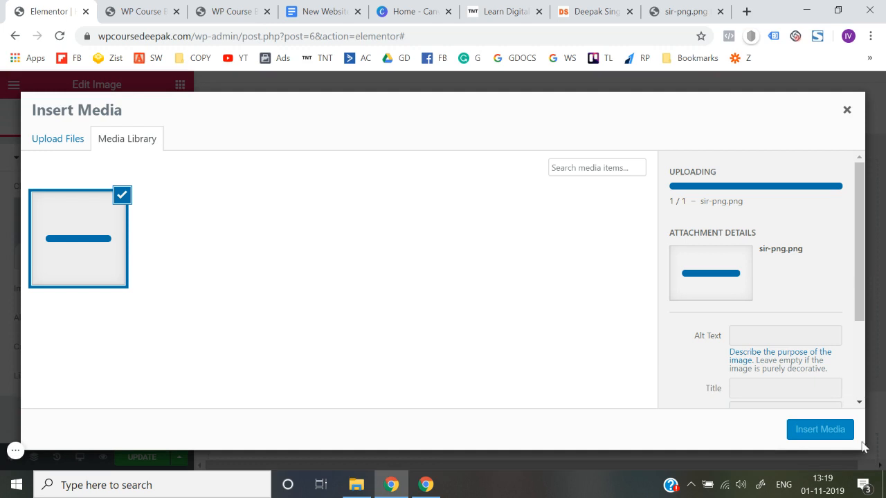
click(814, 432)
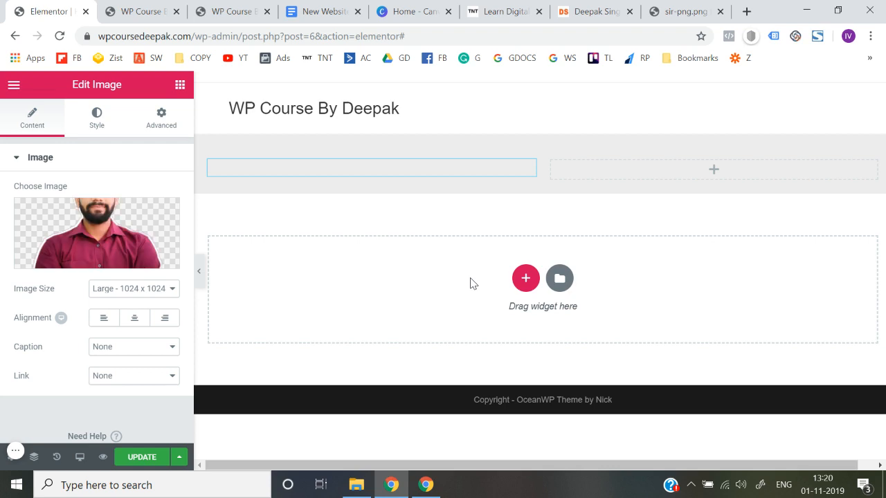
Preview the page at full width to check how the inserted portrait fills its column
scroll(359, 337, down, 1)
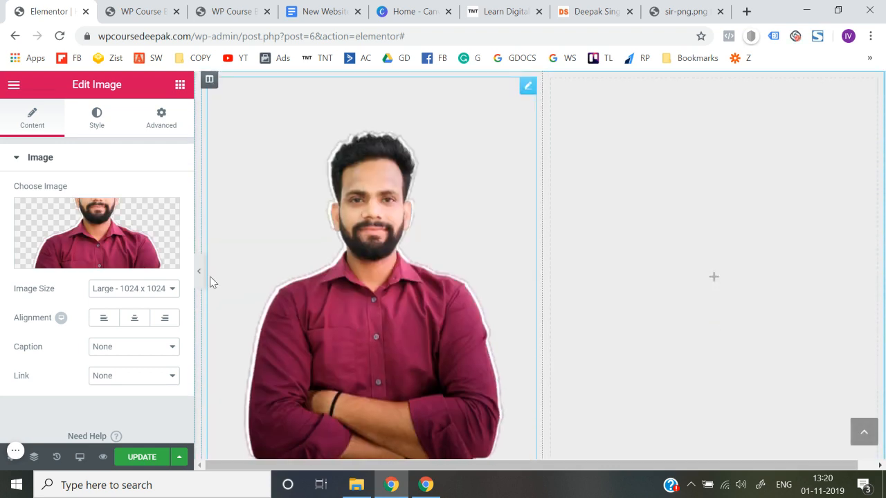
drag(197, 275, 199, 277)
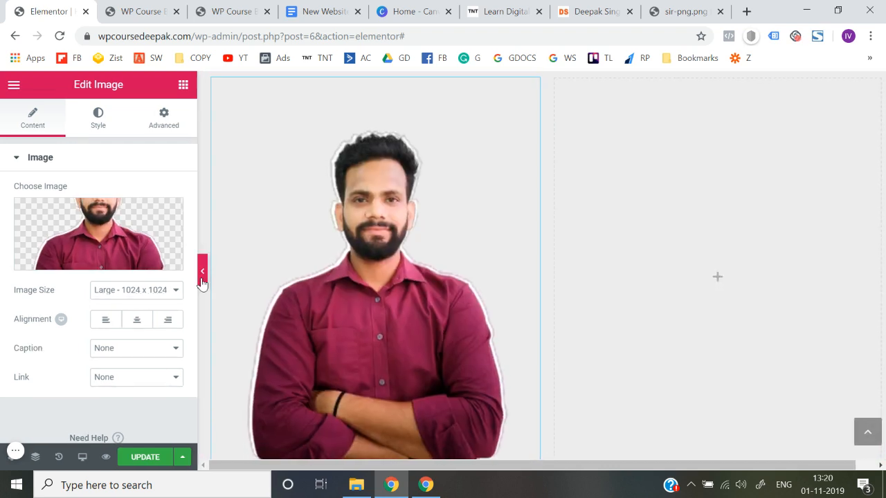
click(200, 272)
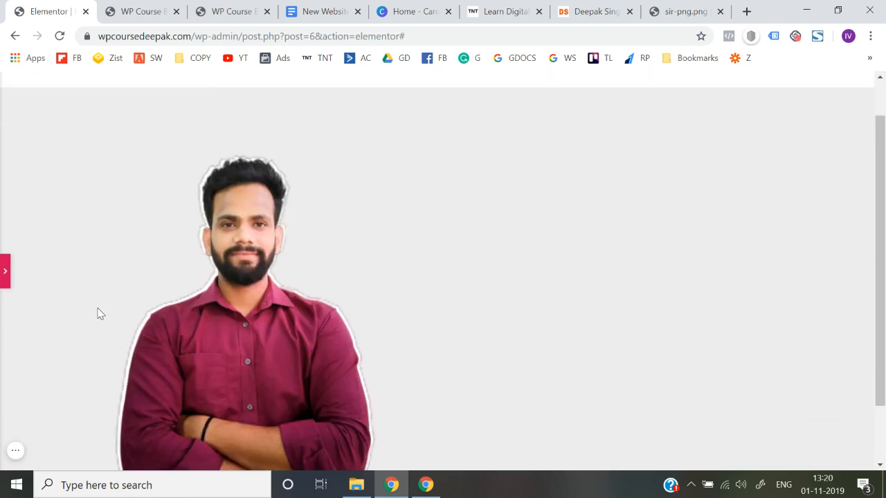
click(4, 271)
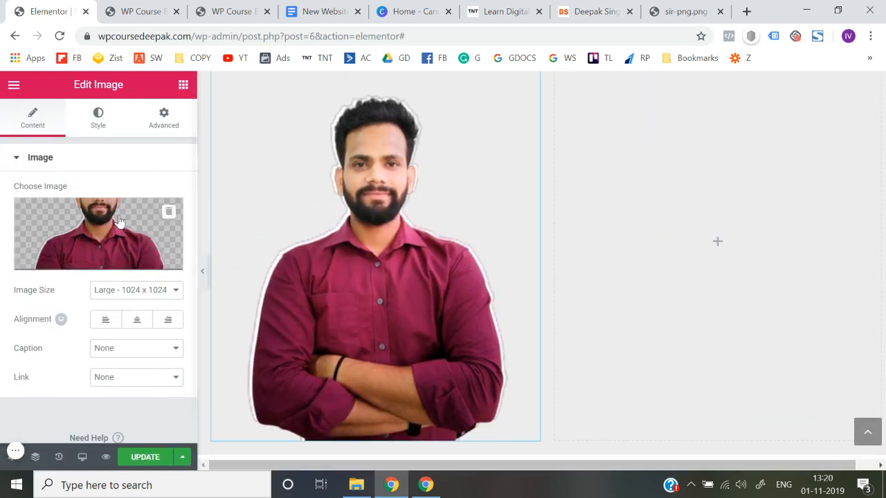
Reduce the portrait's width and set its image size to Full
click(102, 122)
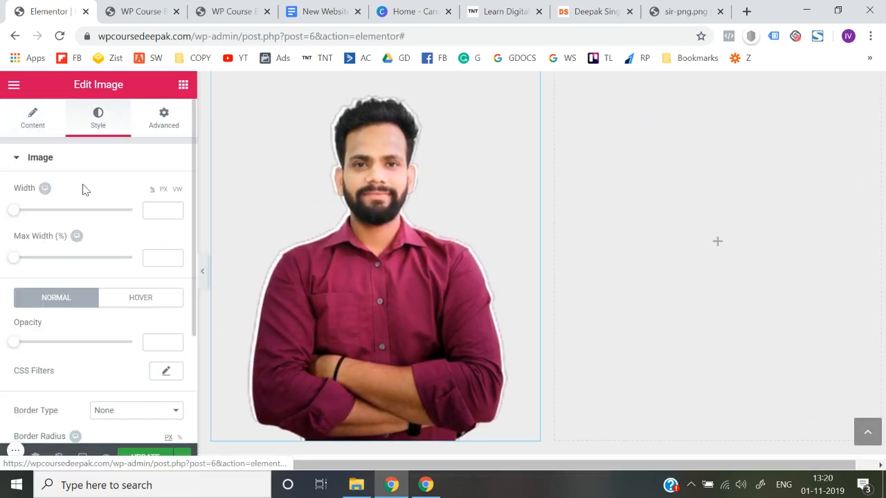
drag(14, 211, 70, 220)
click(30, 130)
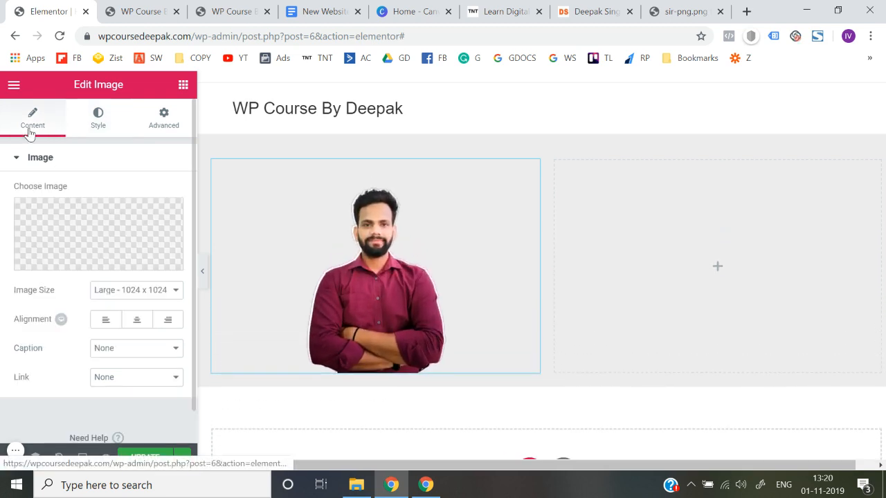
click(120, 297)
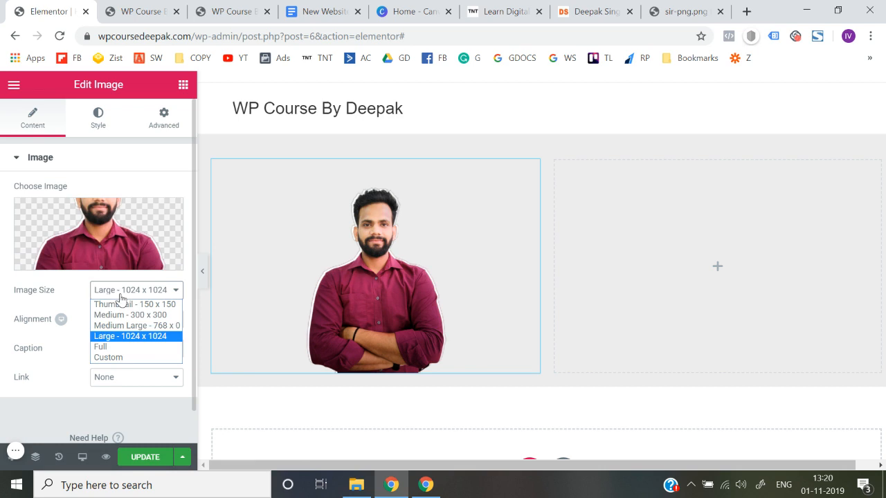
click(114, 346)
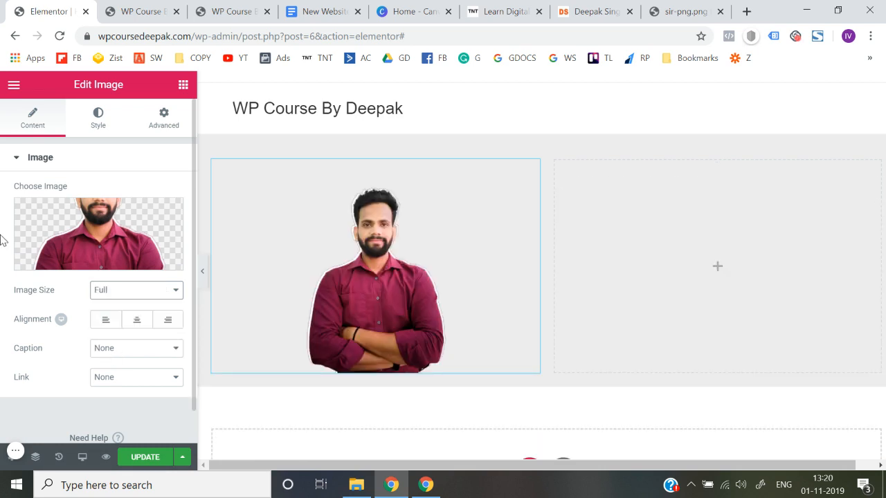
Set the portrait's width to 43% and preview the section at full page width
click(99, 118)
drag(69, 215, 63, 218)
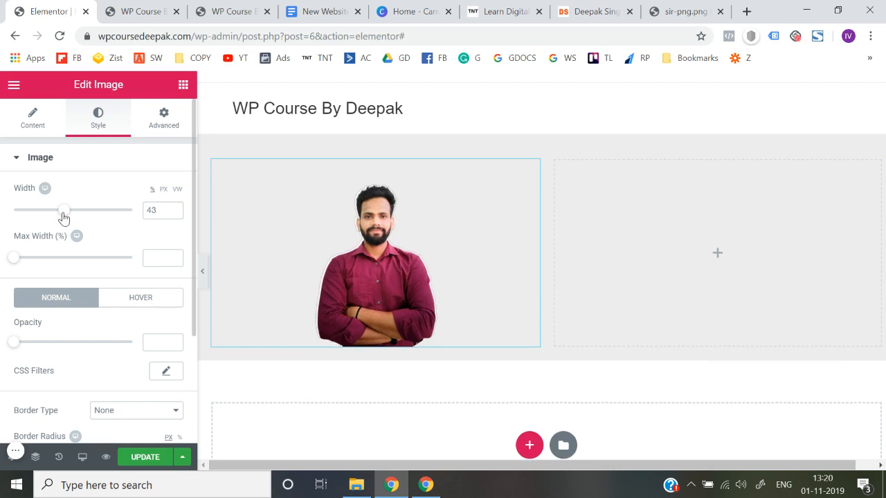
click(202, 284)
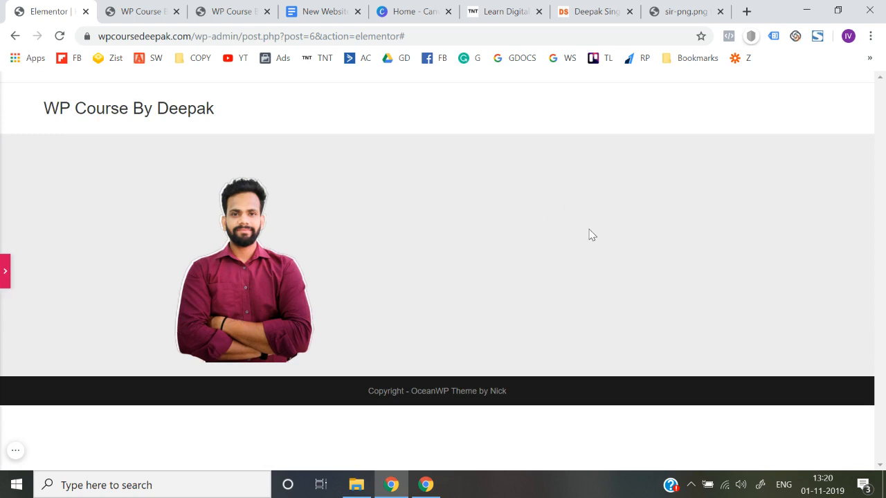
click(5, 271)
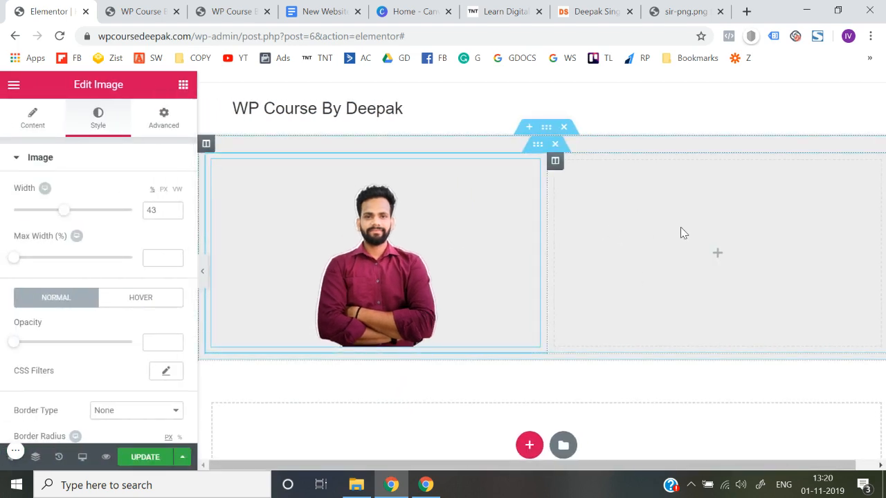
Place a Heading widget in the inner section's second column and clear its placeholder title
click(184, 86)
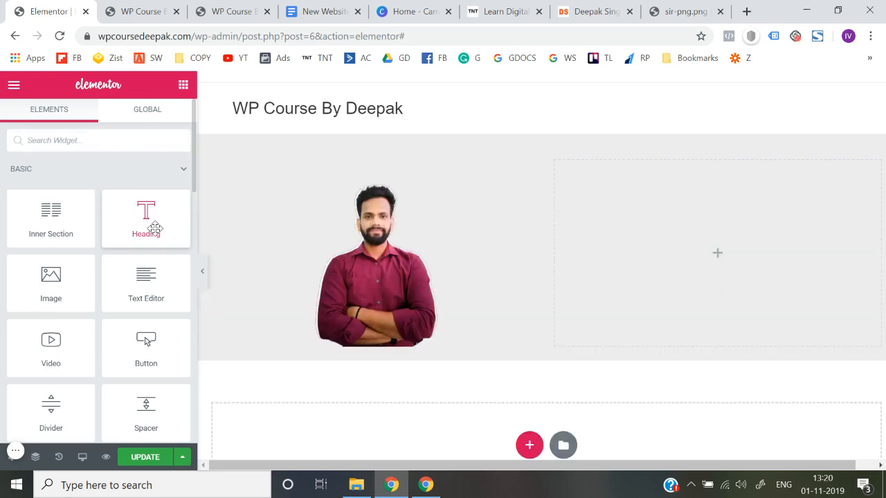
drag(145, 233, 707, 258)
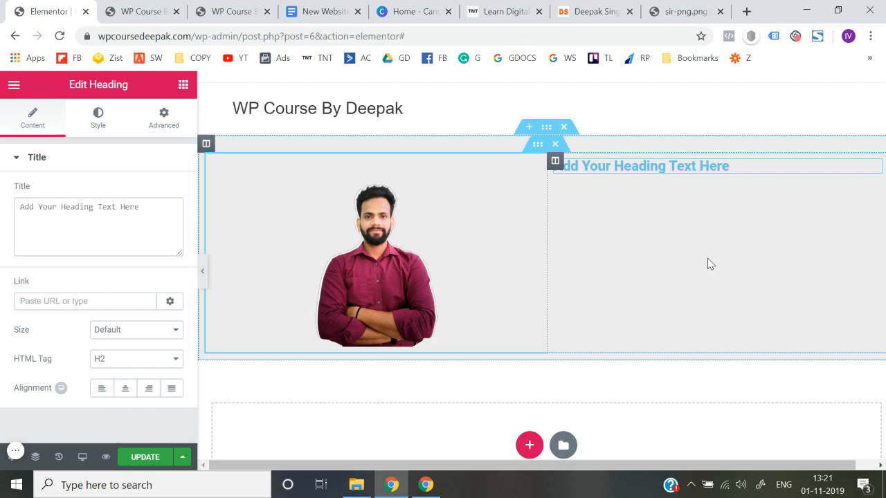
click(156, 216)
key(ctrl+a)
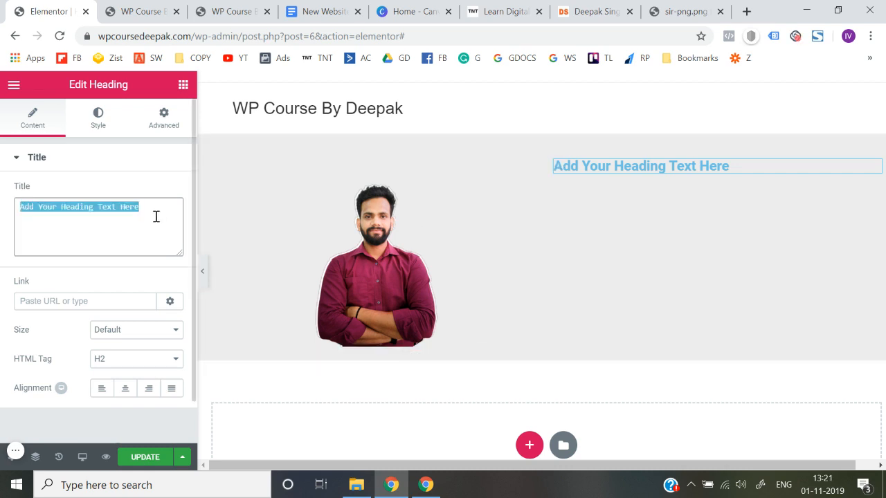
key(BackSpace)
Copy the intro from "Hey there," to "submit your details." in the New Website document, paste it as the heading's title and review it
click(303, 11)
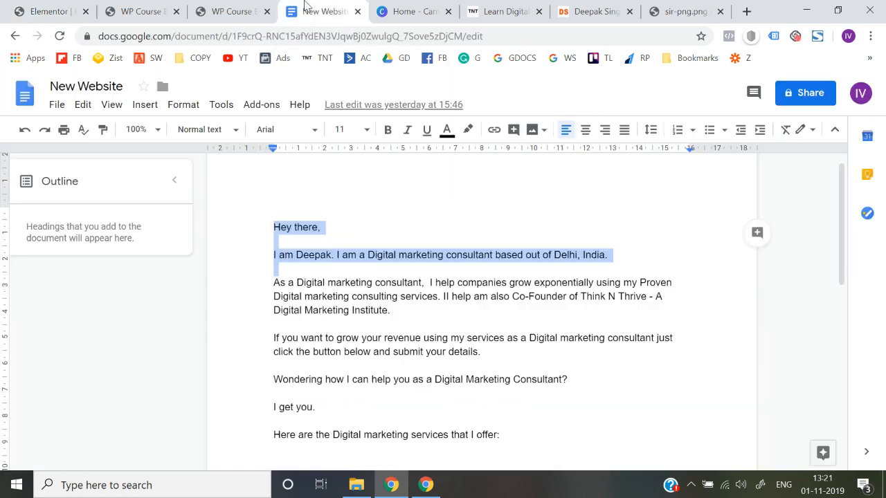
click(335, 264)
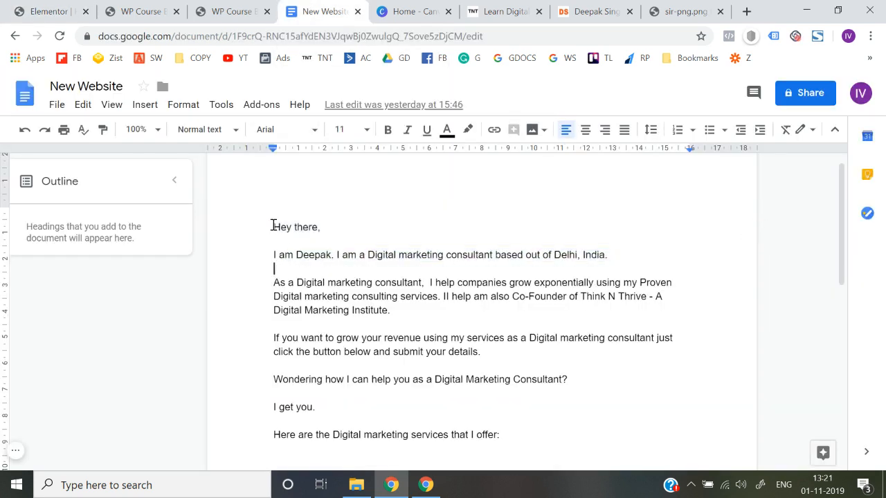
drag(273, 227, 488, 351)
key(ctrl+c)
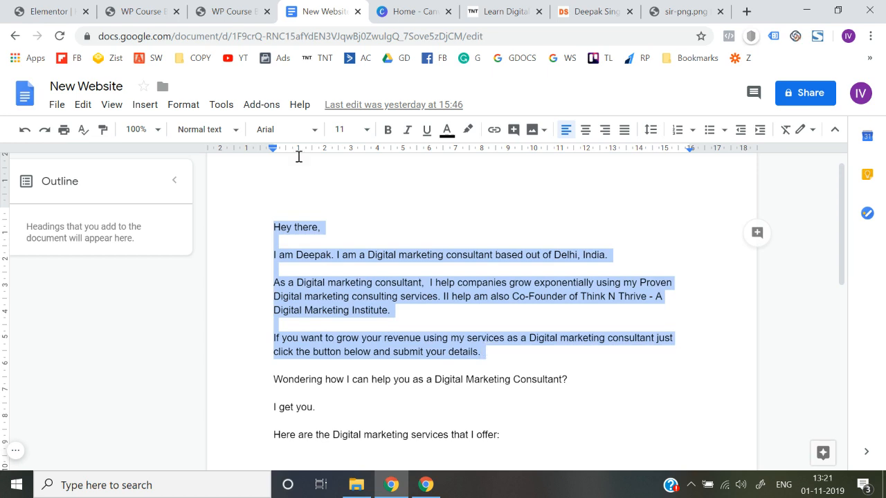
key(ctrl+1)
key(ctrl+v)
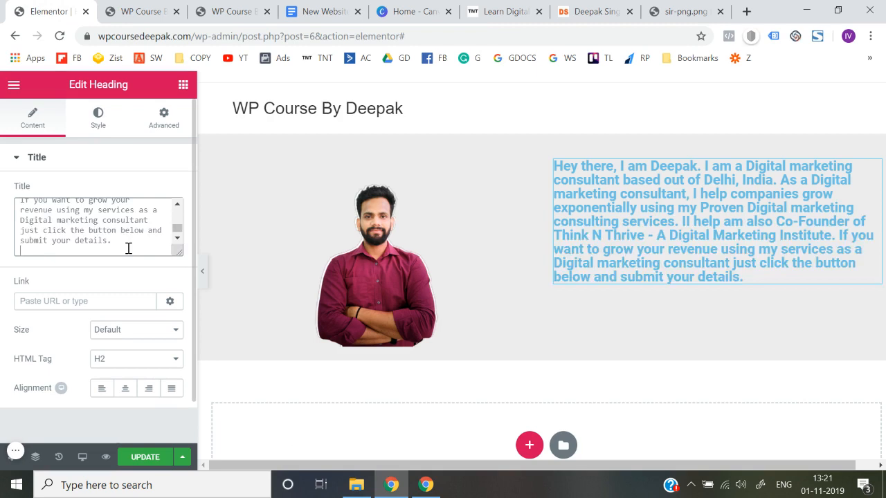
scroll(144, 229, up, 4)
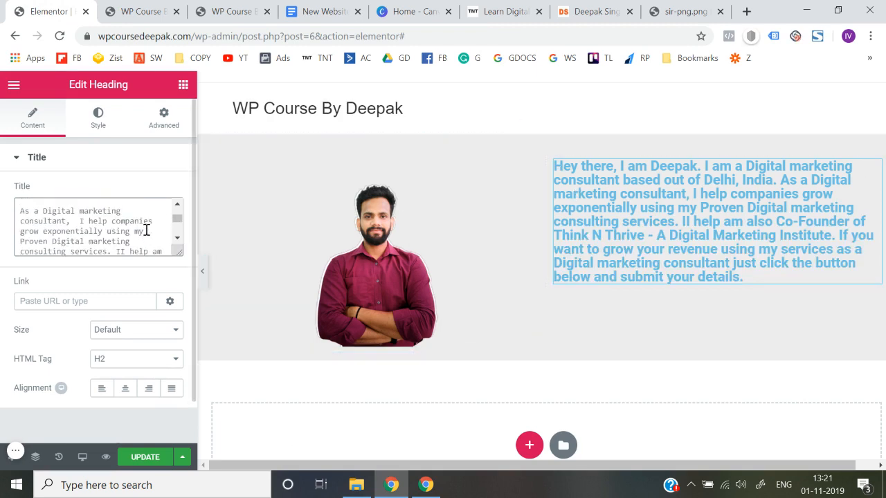
scroll(69, 228, up, 2)
scroll(70, 227, down, 4)
scroll(70, 229, down, 3)
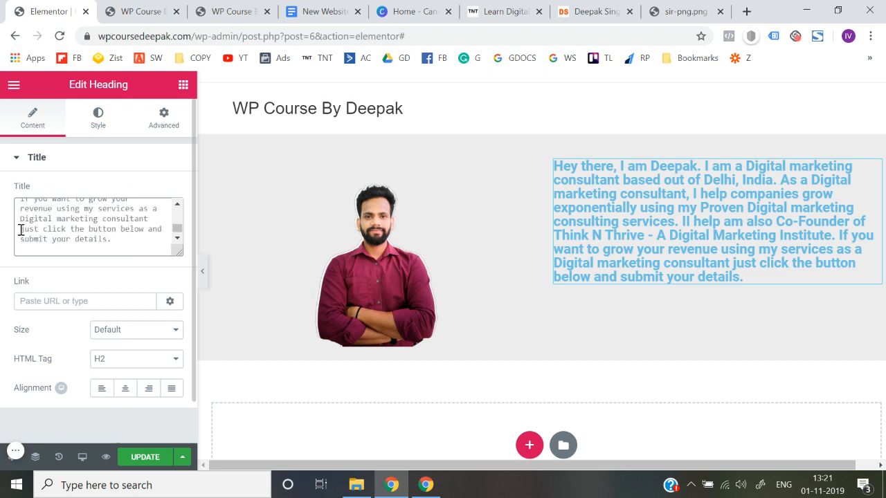
click(70, 248)
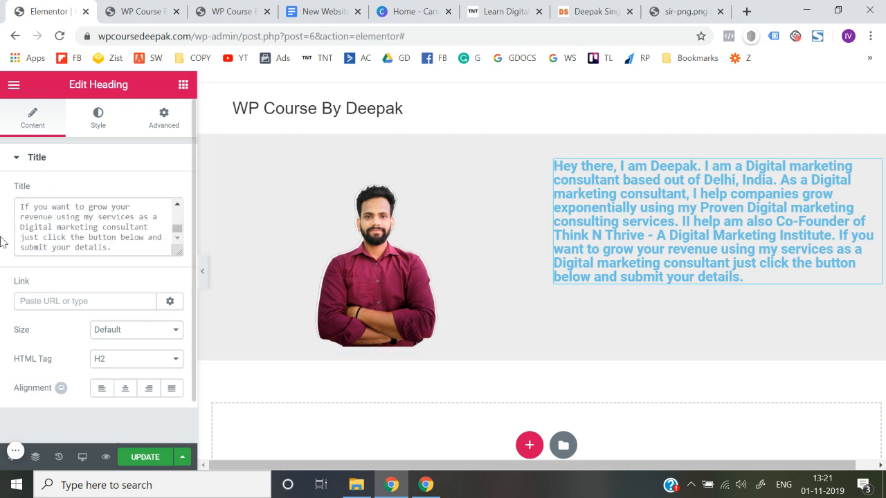
Set the intro heading's text colour to black at 63% opacity, rgba(0,0,0,0.63)
click(99, 123)
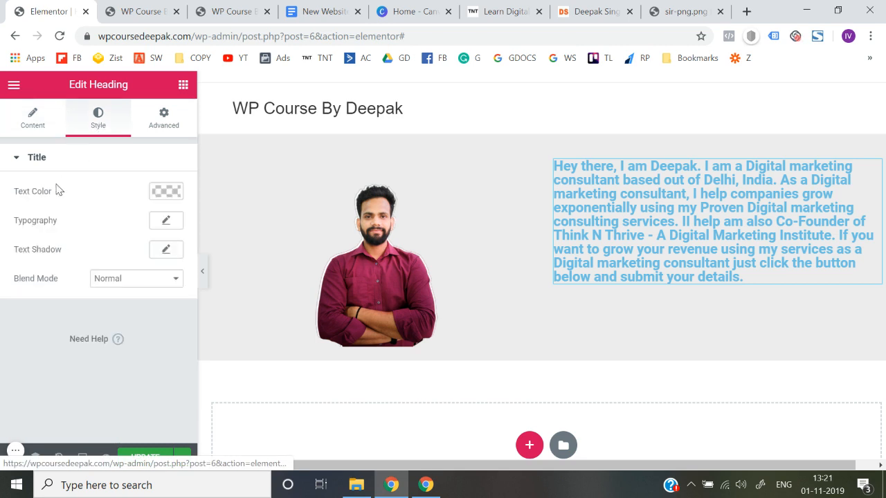
click(172, 195)
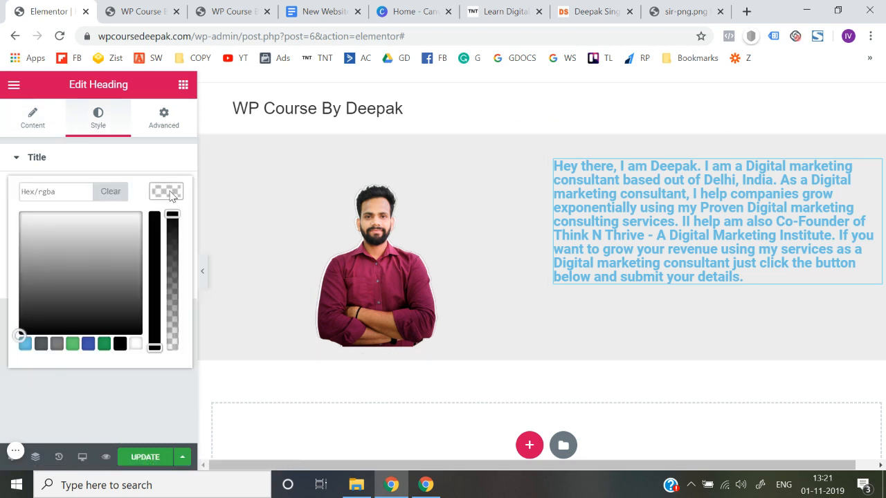
click(120, 345)
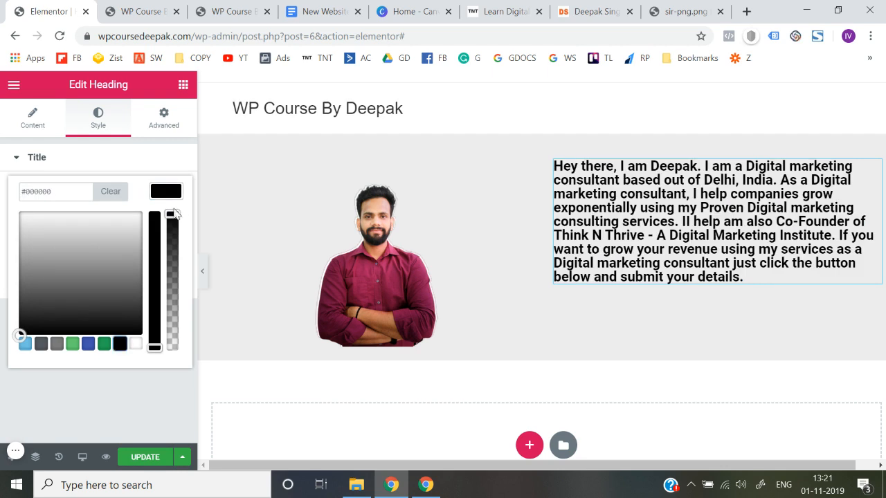
drag(172, 214, 175, 260)
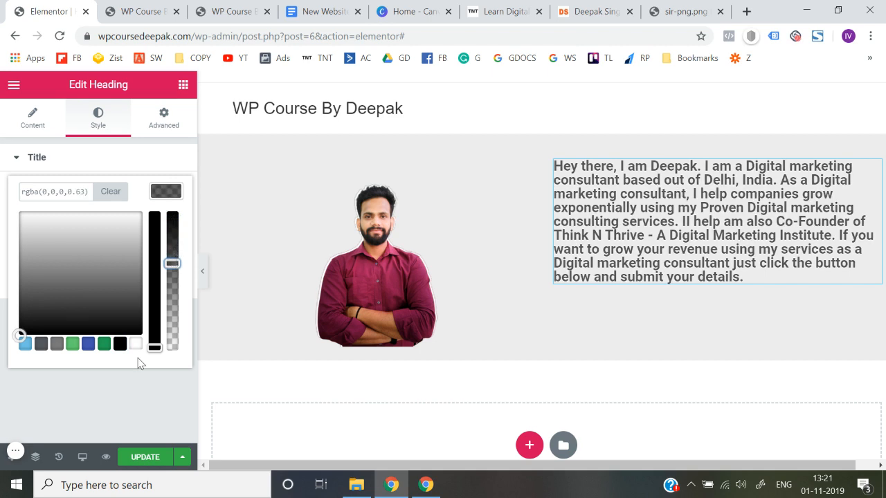
click(132, 394)
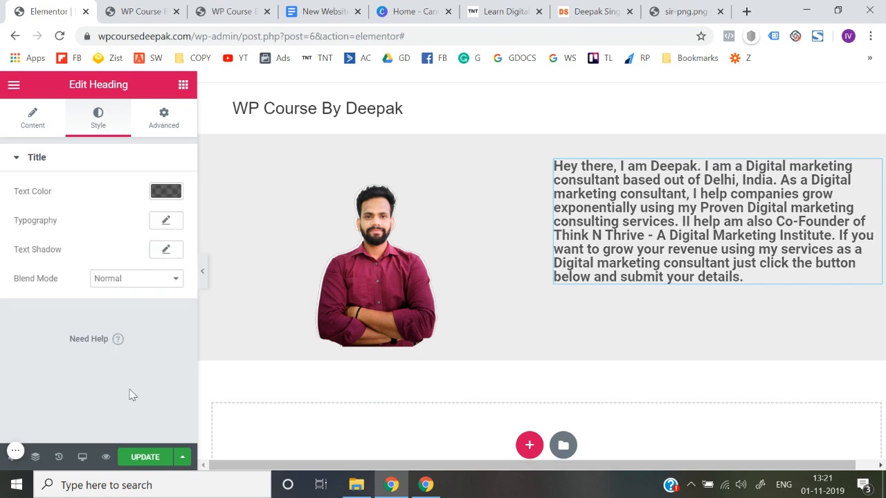
Set the intro heading's font family to Nunito in its typography settings
click(167, 222)
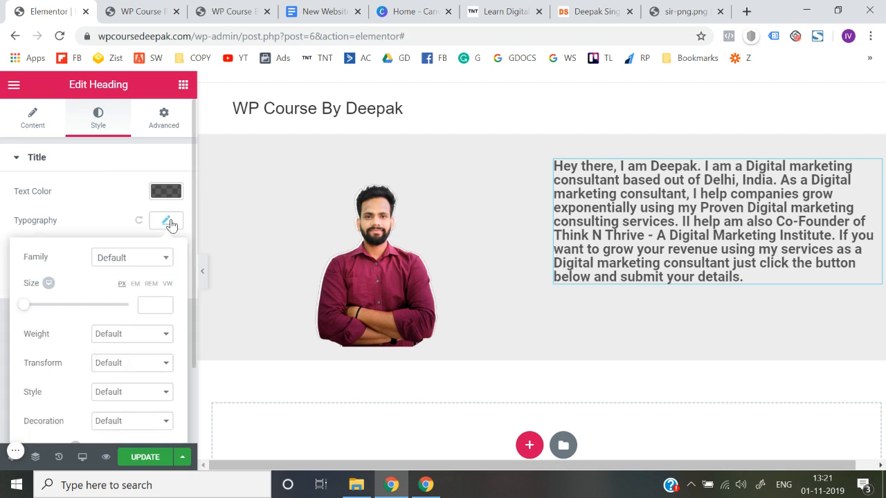
click(134, 264)
text(nun)
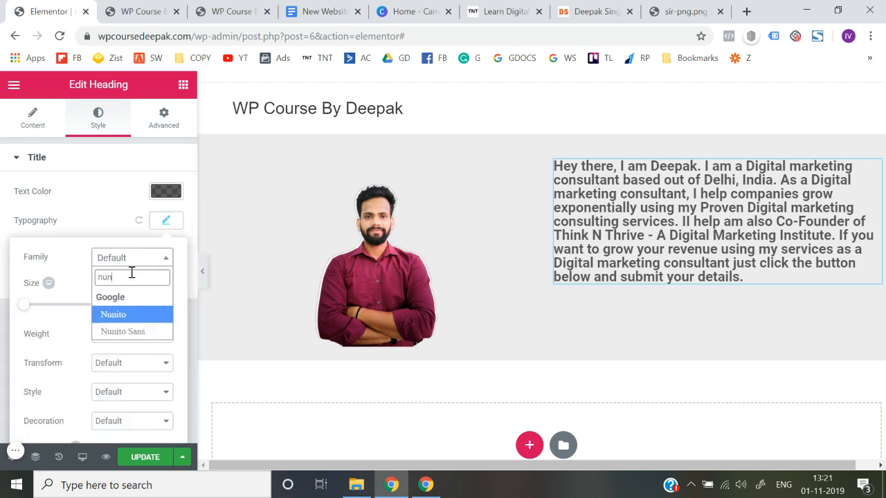
text(i)
click(117, 316)
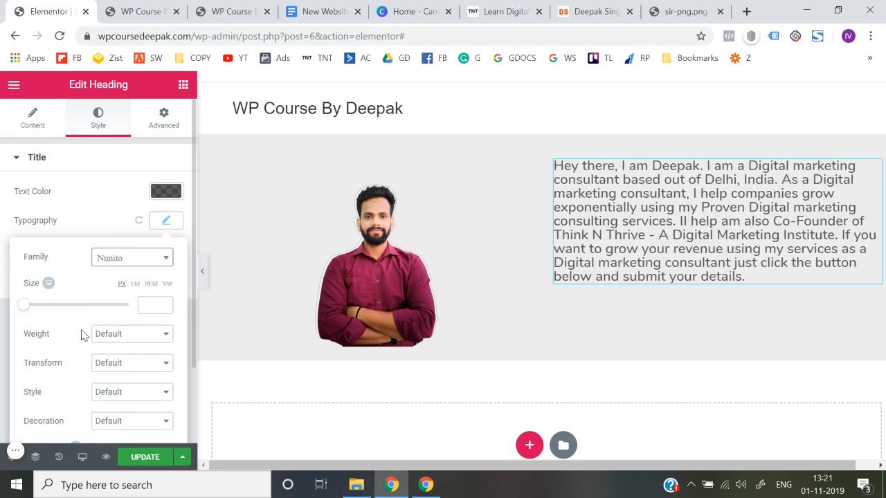
Set the intro heading's font size to 20 px
scroll(82, 332, down, 1)
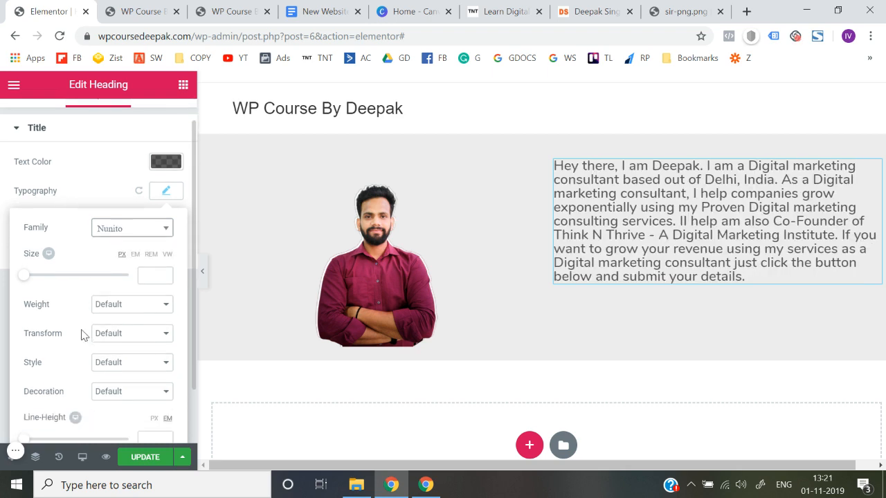
click(166, 270)
click(166, 269)
click(166, 269)
click(166, 270)
click(166, 270)
click(166, 270)
click(166, 270)
click(166, 270)
click(166, 270)
click(166, 270)
click(166, 269)
click(166, 269)
click(166, 274)
click(166, 275)
click(166, 275)
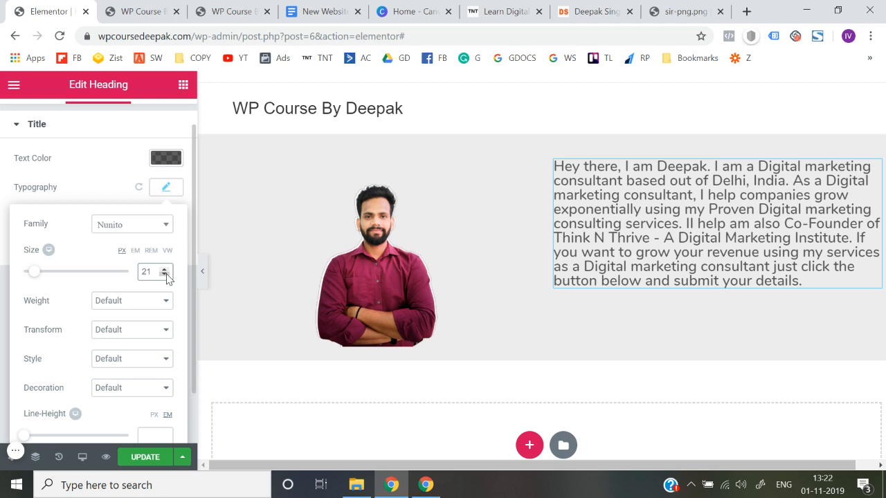
click(166, 275)
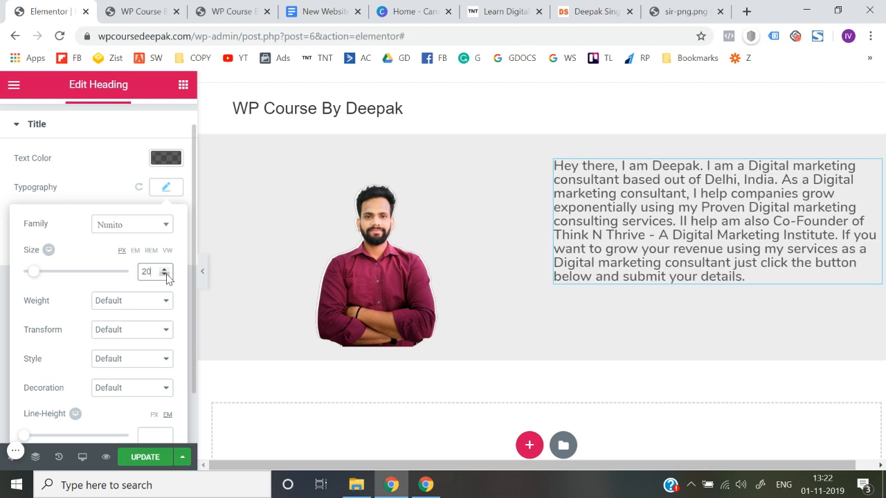
Try font weight 600 on the intro heading, and set the weight to 500
click(146, 307)
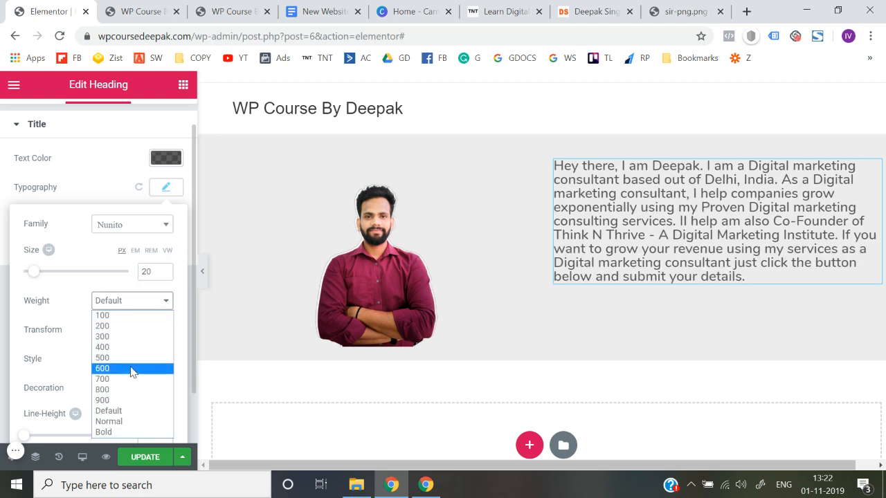
click(131, 368)
click(144, 306)
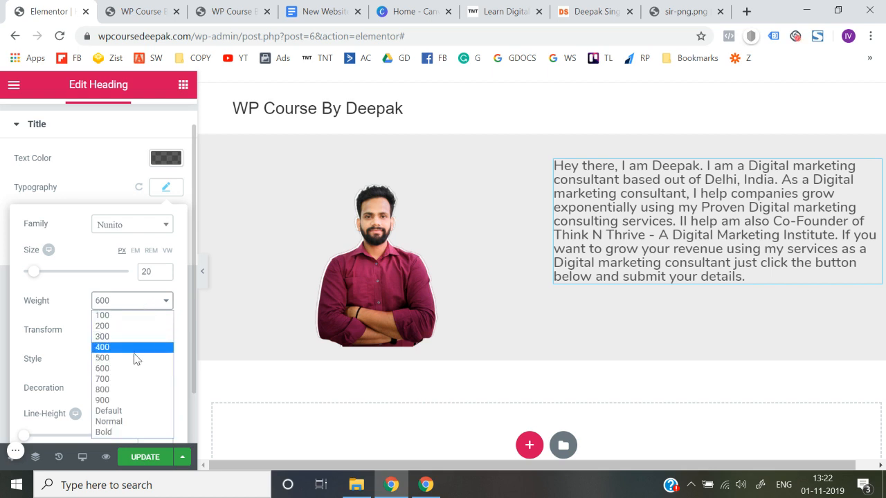
click(134, 358)
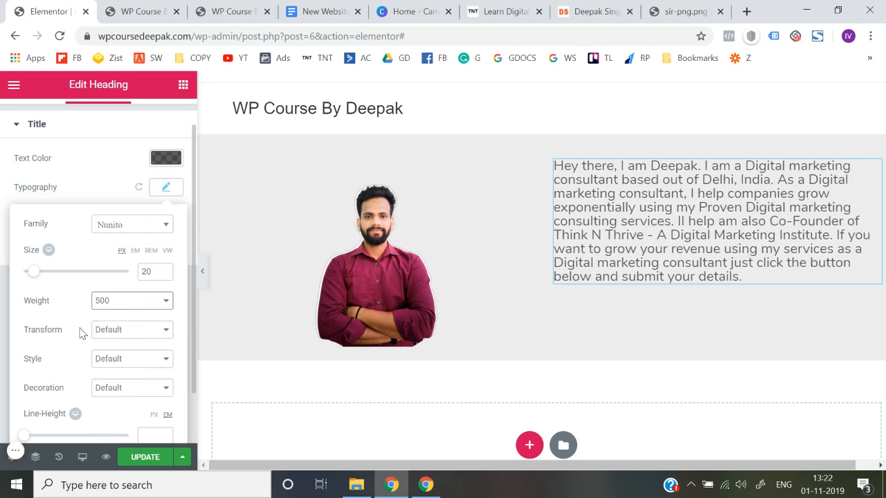
scroll(83, 333, down, 1)
click(123, 281)
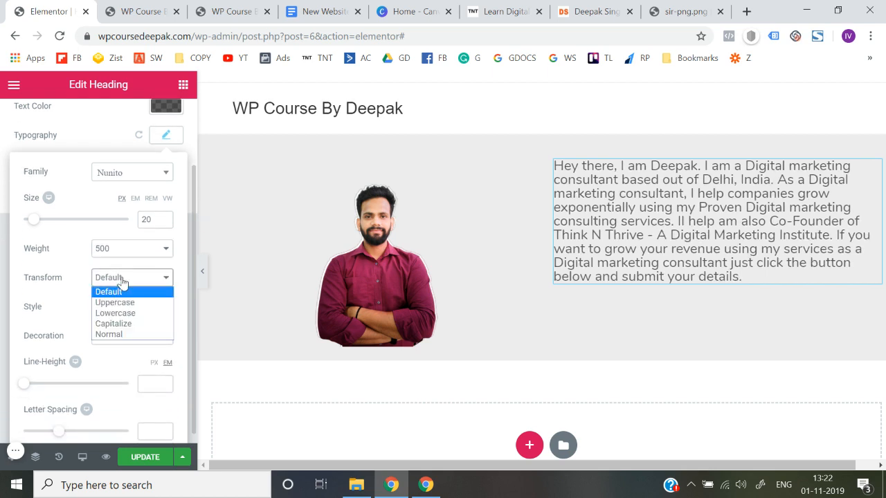
click(50, 284)
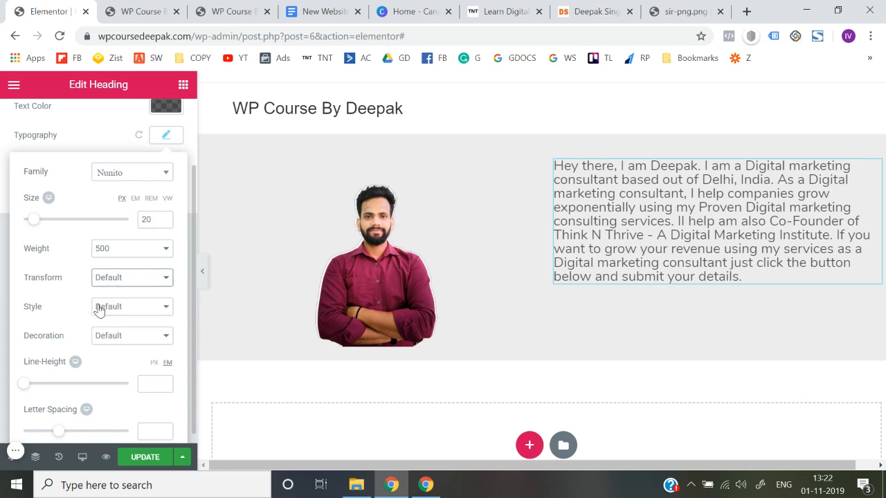
click(98, 308)
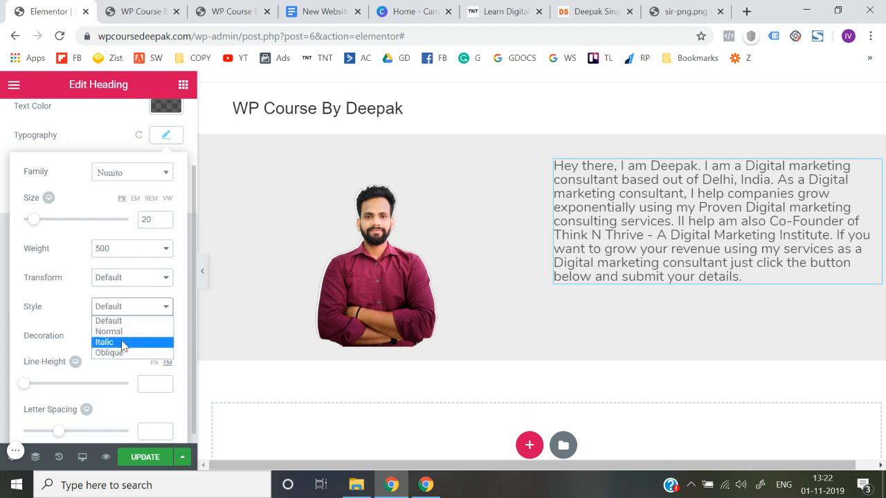
click(33, 293)
Set the intro heading's line height to 1.3 em and close the typography settings
scroll(74, 324, down, 1)
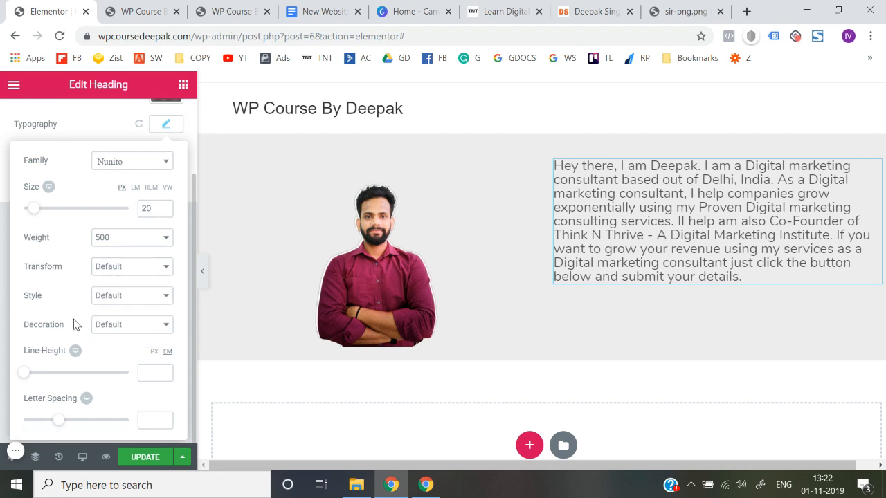
click(164, 371)
click(164, 371)
click(164, 371)
click(164, 372)
click(164, 372)
click(164, 371)
click(164, 371)
click(164, 372)
click(164, 372)
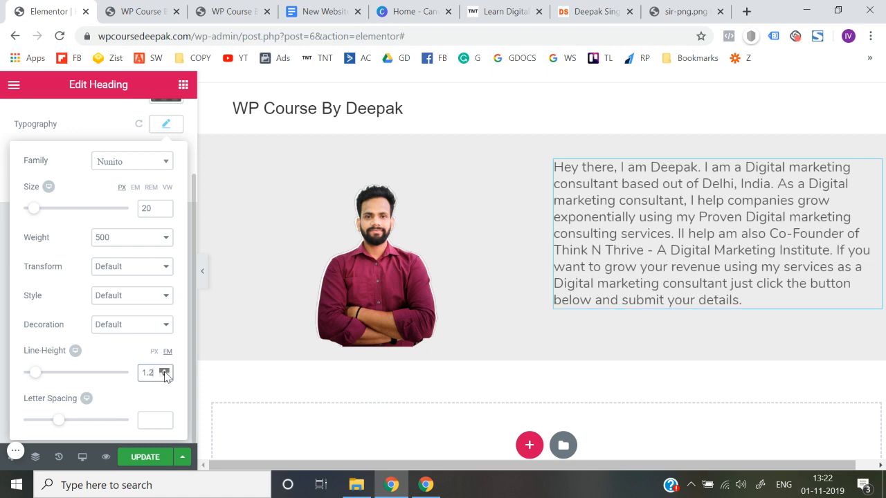
click(164, 371)
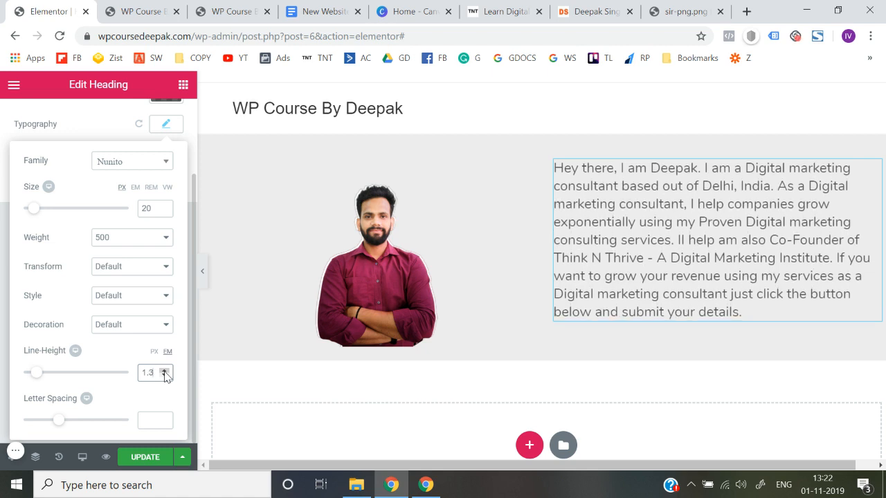
click(165, 377)
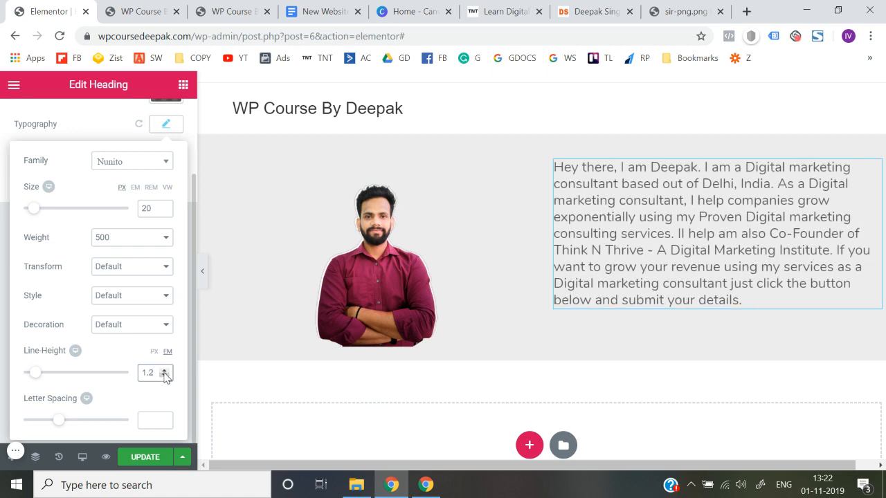
click(164, 371)
click(1, 356)
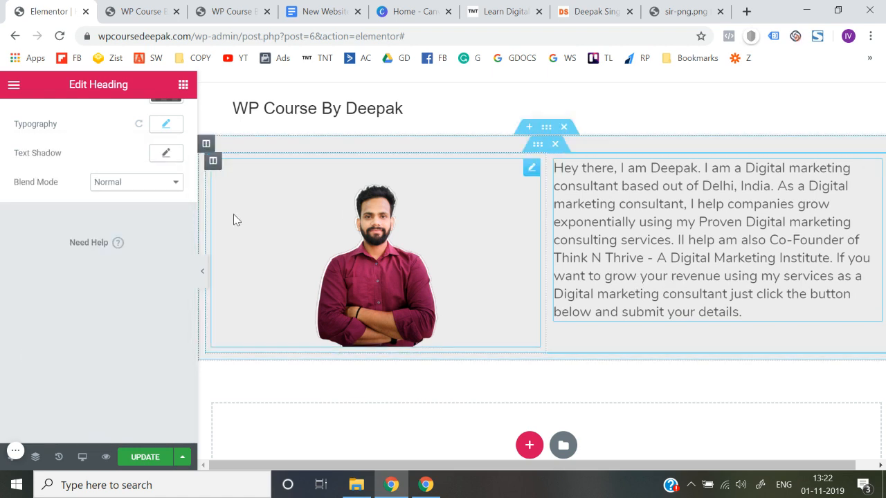
Try centre alignment on the intro heading, and set its alignment to left
scroll(41, 173, up, 3)
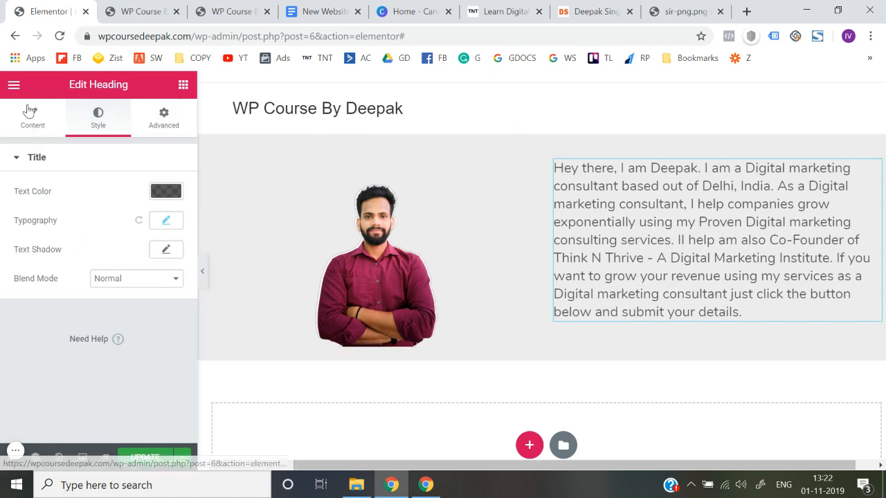
click(31, 115)
click(125, 391)
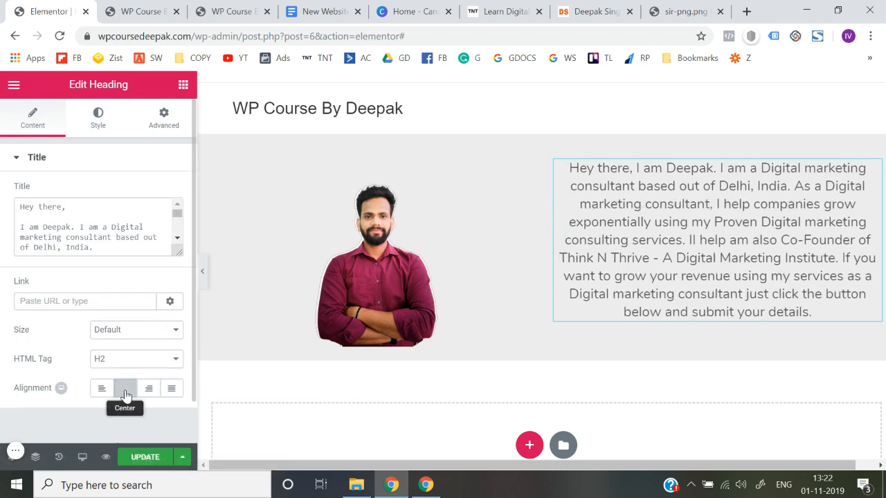
click(102, 388)
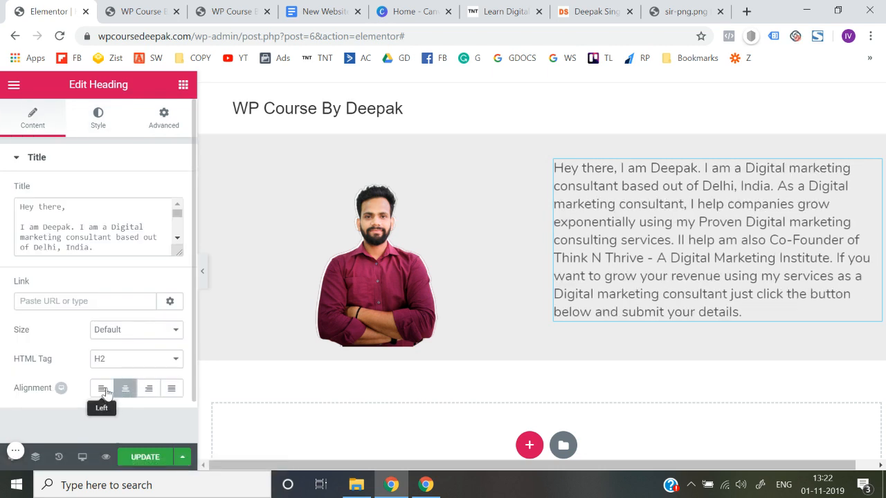
Preview the two-column intro section at full page width to check the text's position beside the portrait
click(202, 271)
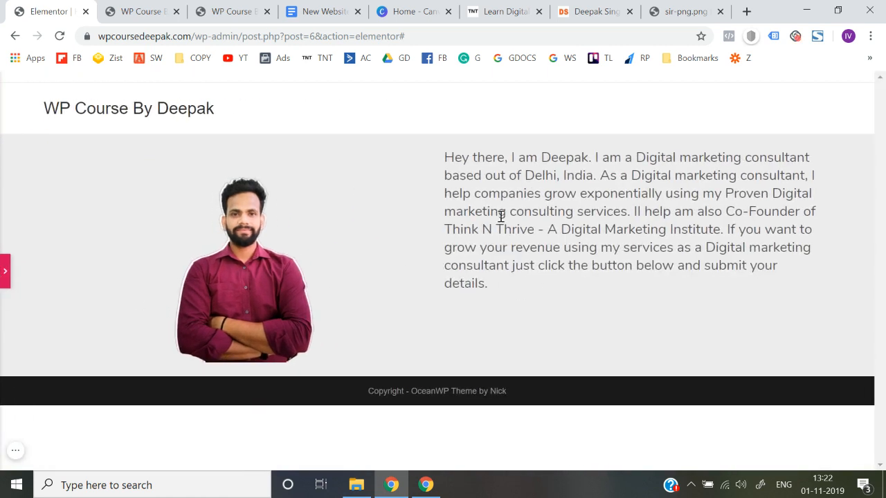
click(5, 270)
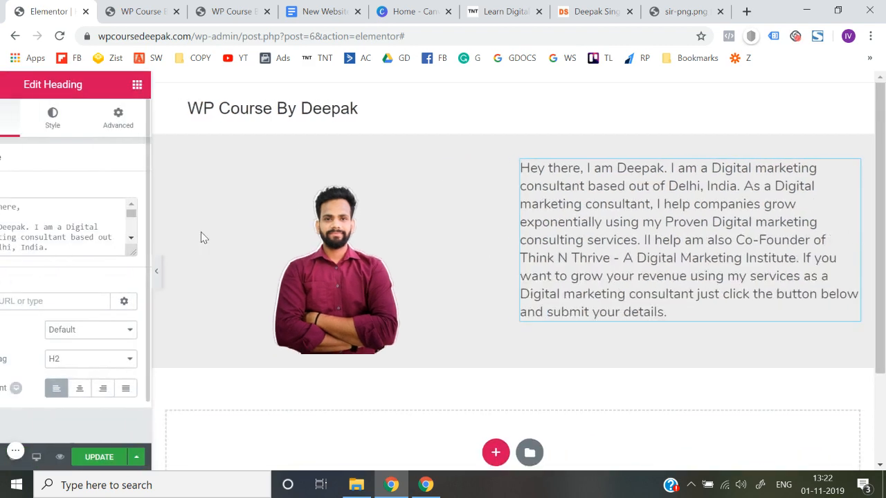
click(425, 201)
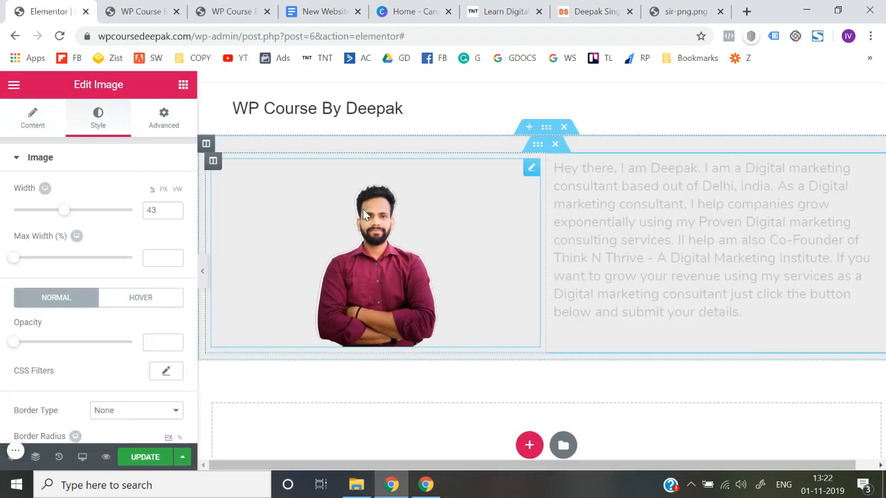
click(203, 281)
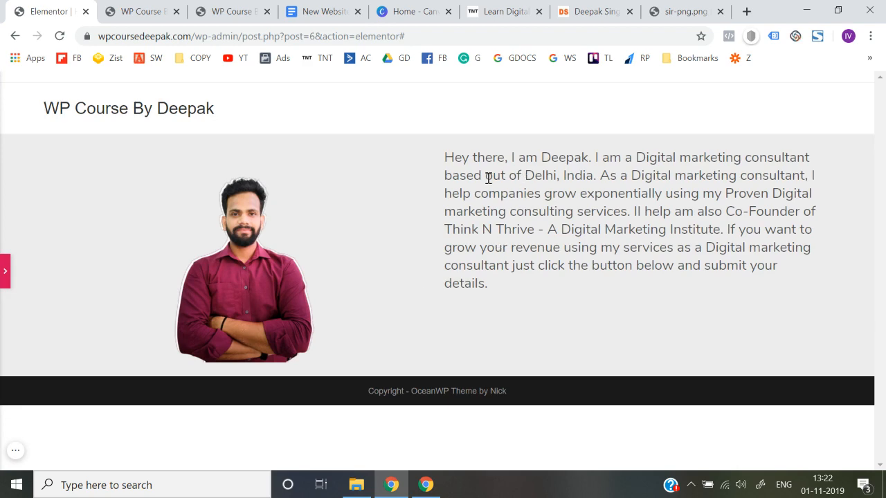
click(4, 271)
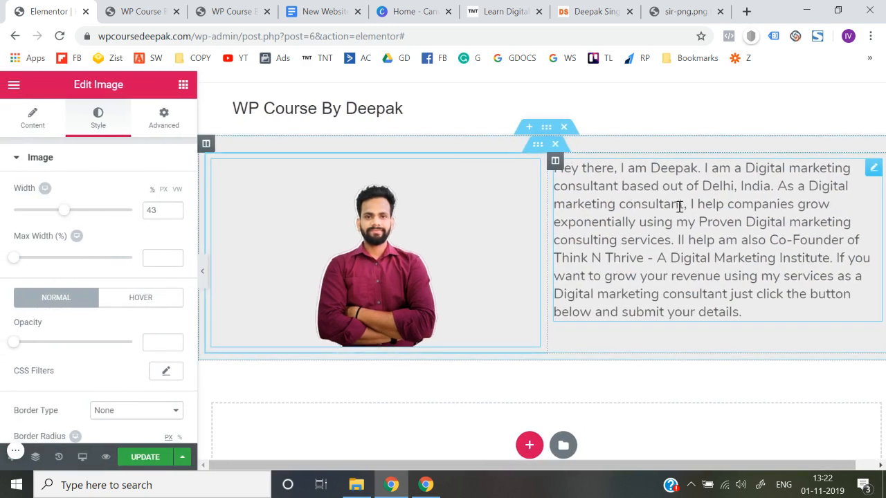
Unlink the second inner column's padding values, set its top padding to 38 px, and preview the section at full page width
click(556, 163)
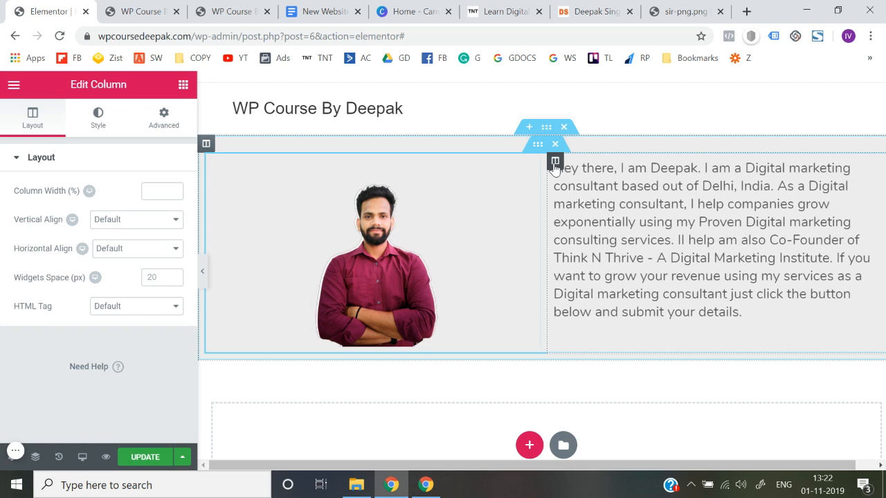
click(172, 123)
click(167, 269)
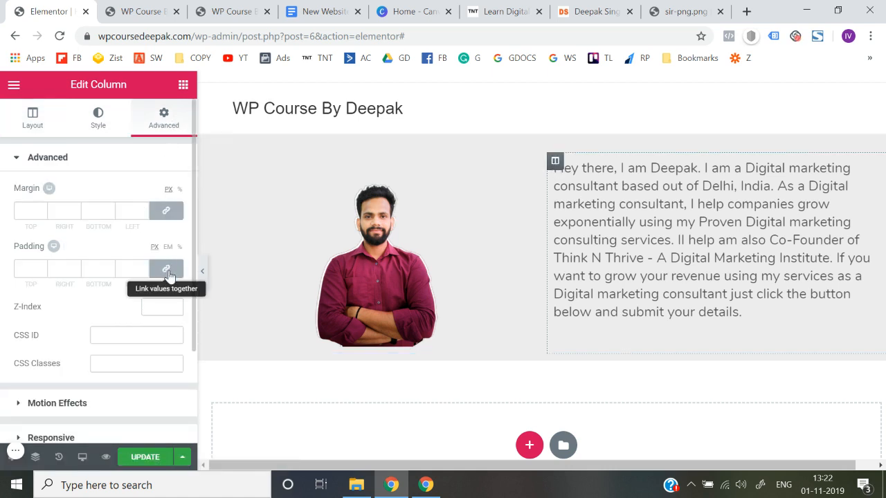
click(42, 265)
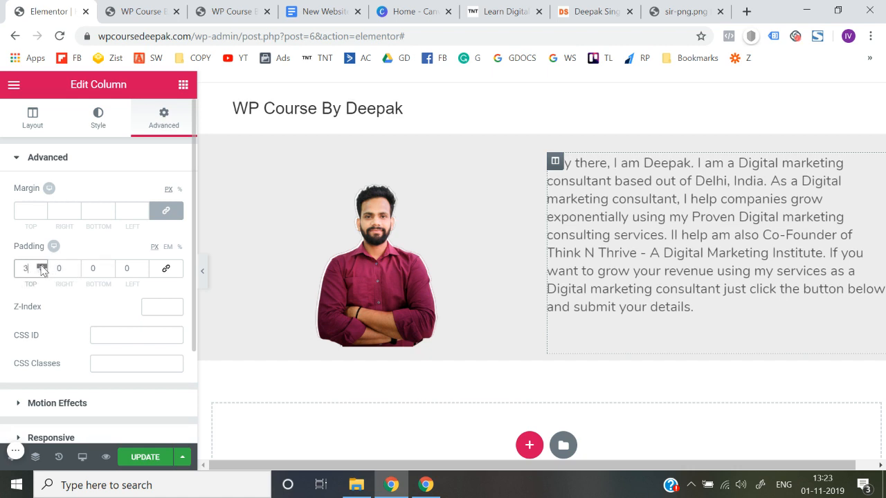
drag(43, 265, 42, 266)
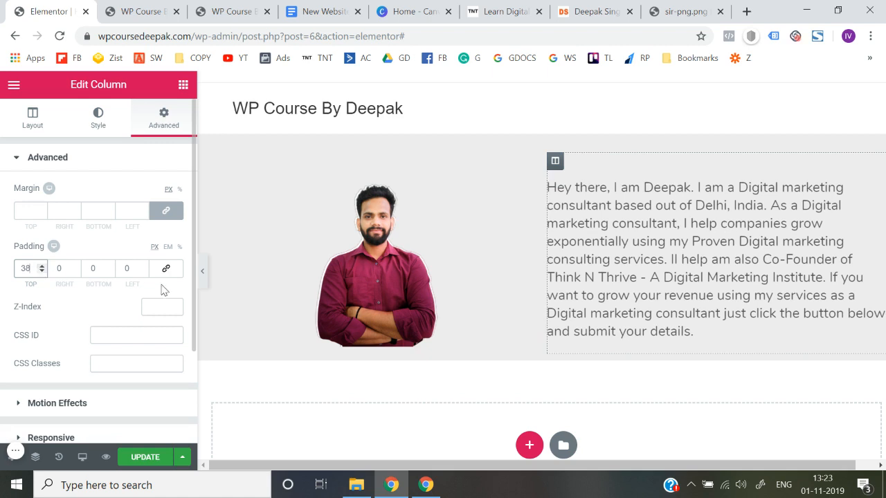
click(203, 273)
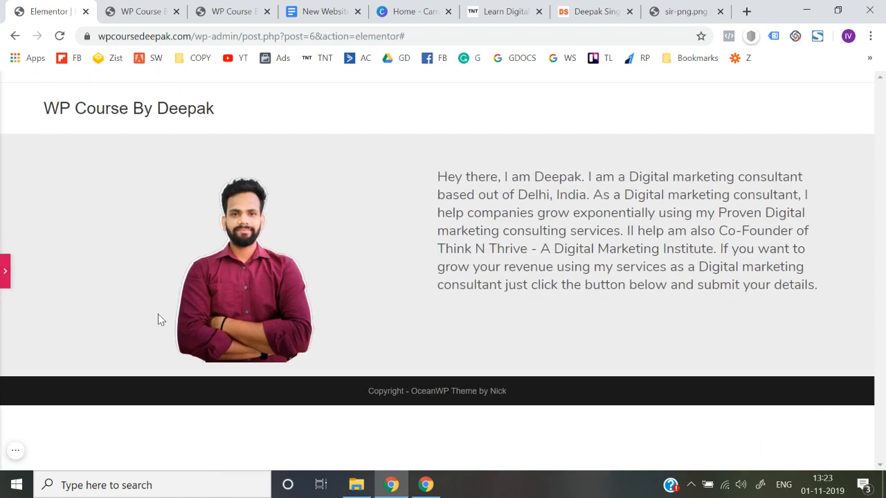
Set the intro text column's top padding to 56 px and preview the section at full page width
click(5, 270)
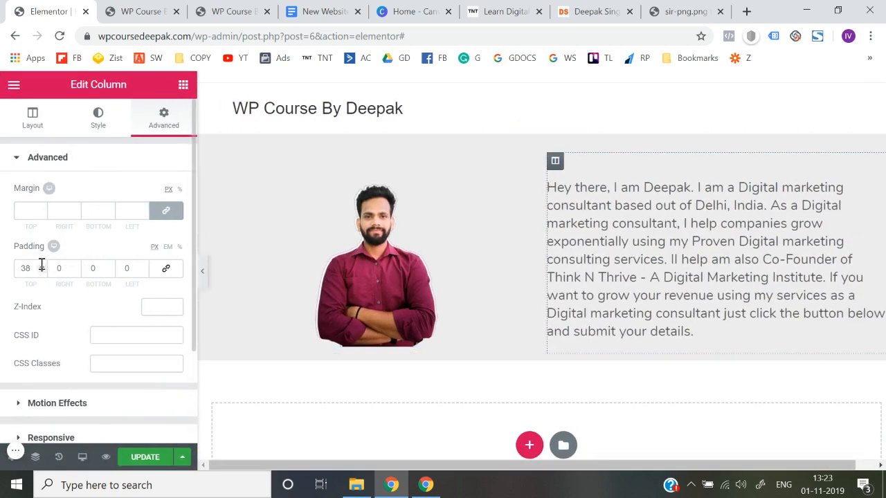
click(42, 266)
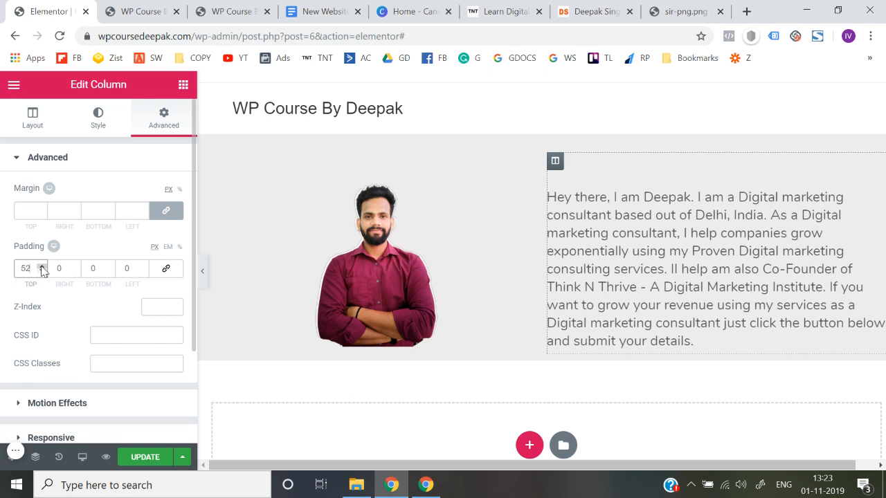
click(202, 272)
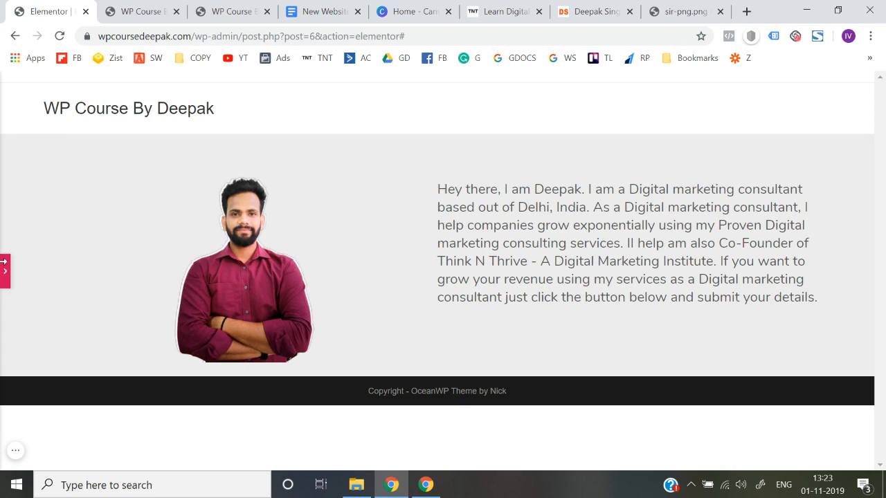
Widen the intro text column slightly by shifting the divider toward the portrait, and preview the section at full page width
click(4, 263)
drag(548, 267, 506, 265)
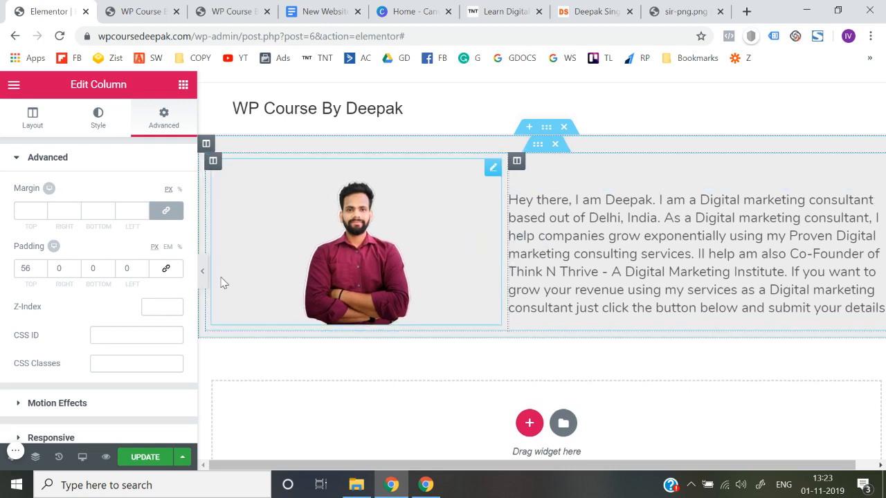
click(202, 277)
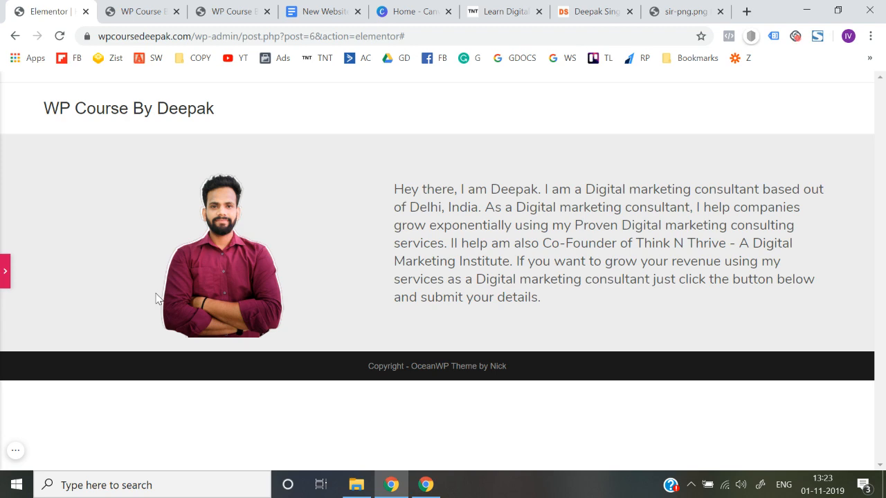
click(5, 272)
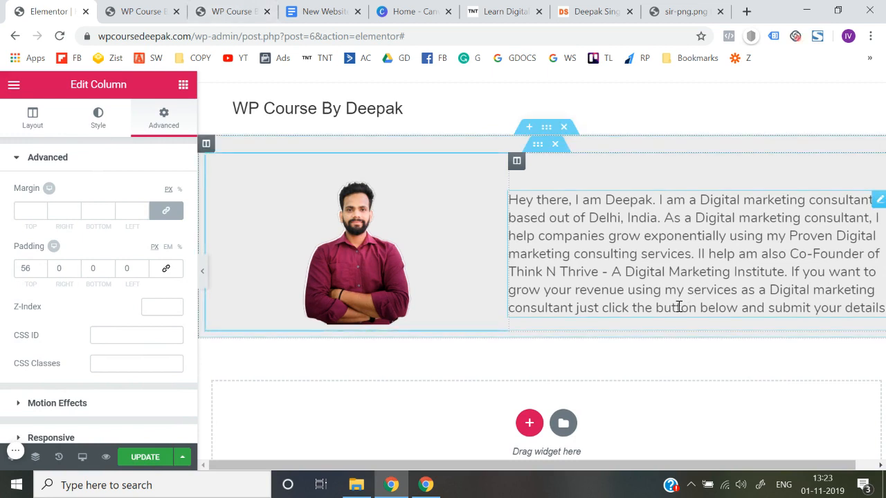
click(202, 272)
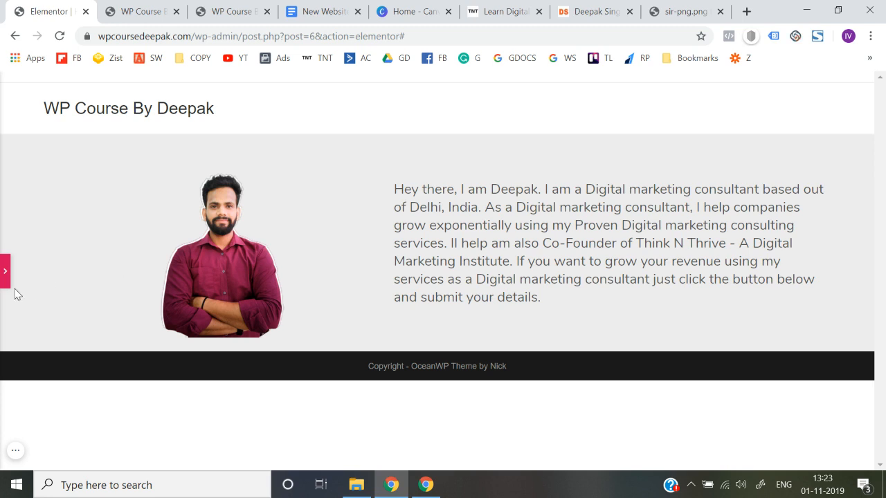
Add a Button widget below the intro text, align it to the centre, and preview the section at full page width
click(4, 281)
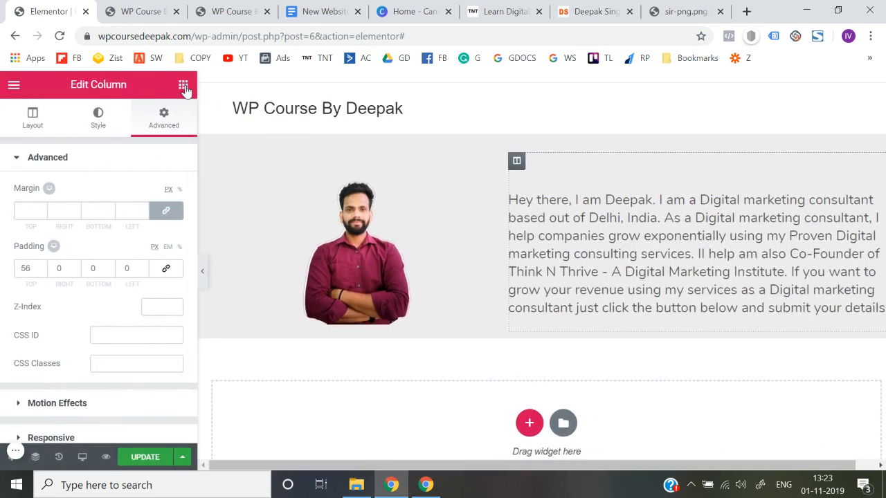
click(184, 86)
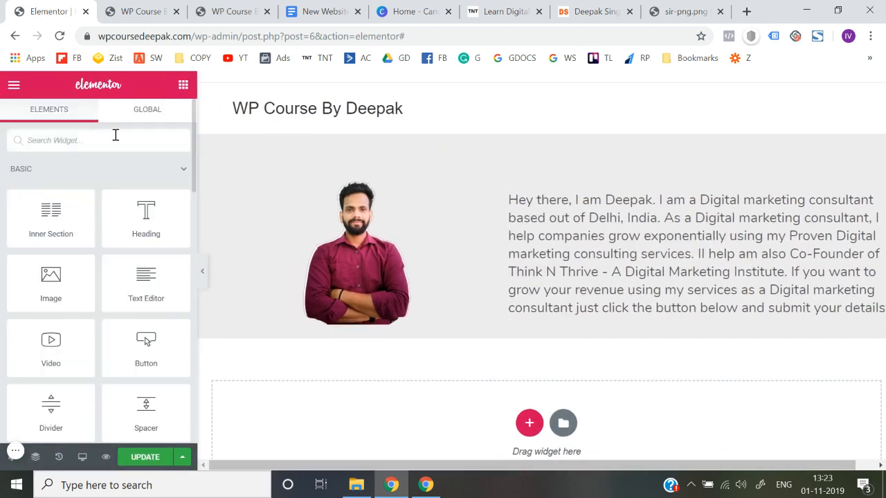
text(butt)
drag(49, 186, 672, 313)
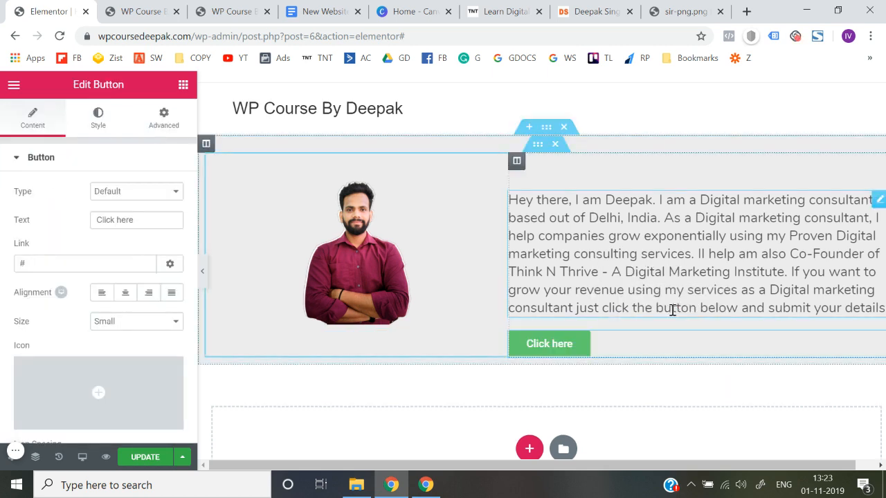
click(126, 296)
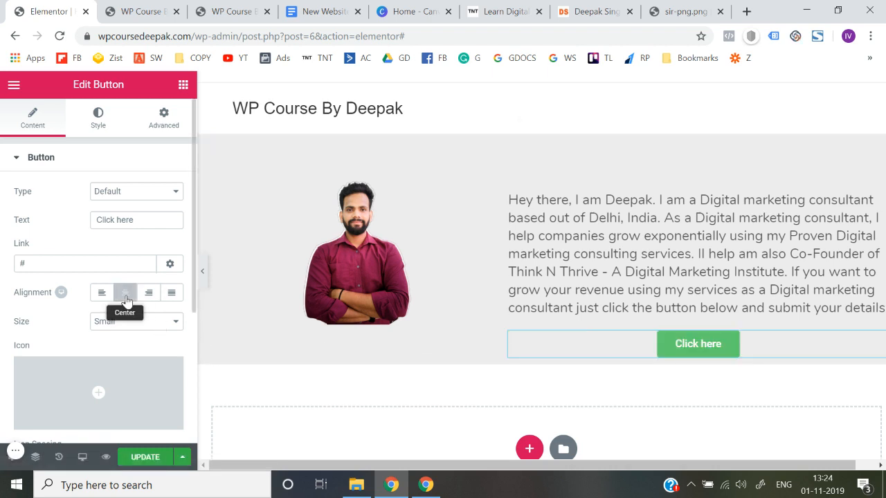
click(202, 279)
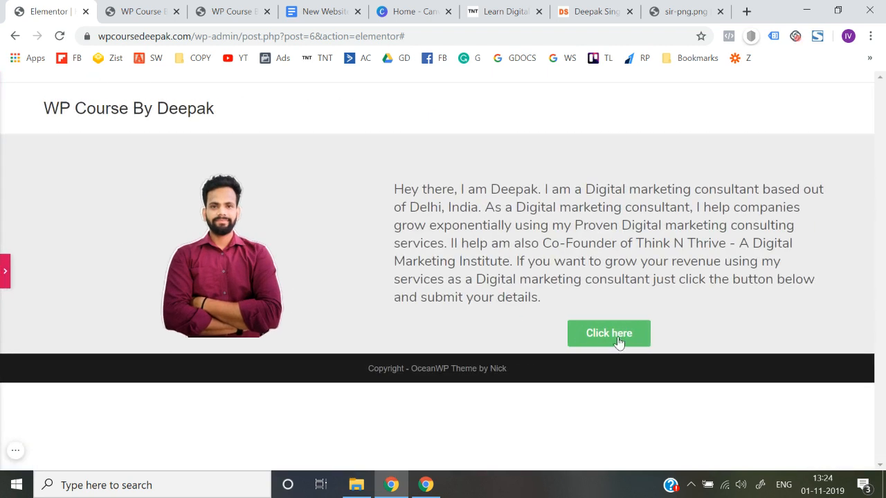
Change the button's text to "Schedule Free Strategy Session"
click(4, 272)
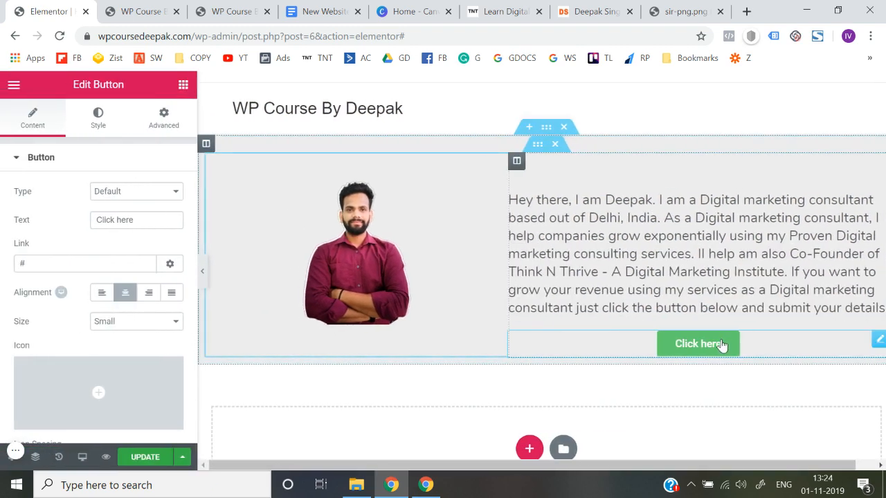
triple_click(170, 218)
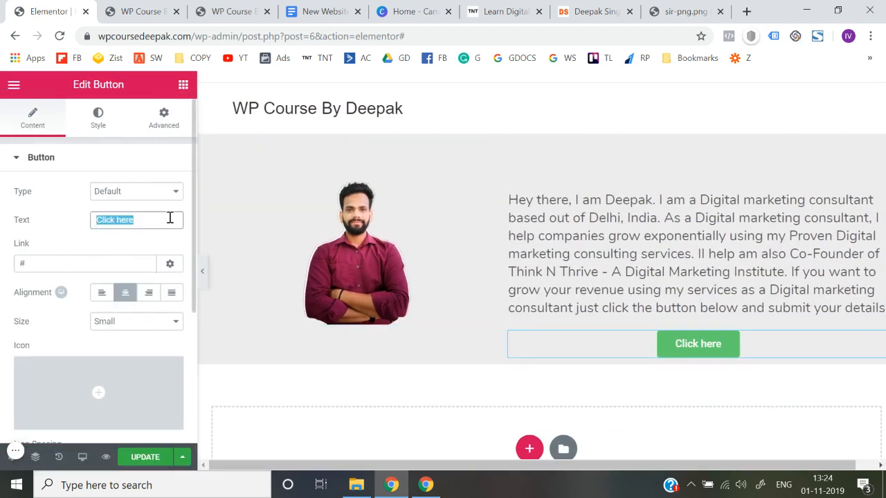
text(Schedule GFre)
key(BackSpace)
key(BackSpace)
key(BackSpace)
key(BackSpace)
text(Free Stratregy)
click(169, 219)
key(BackSpace)
key(BackSpace)
key(BackSpace)
key(BackSpace)
key(BackSpace)
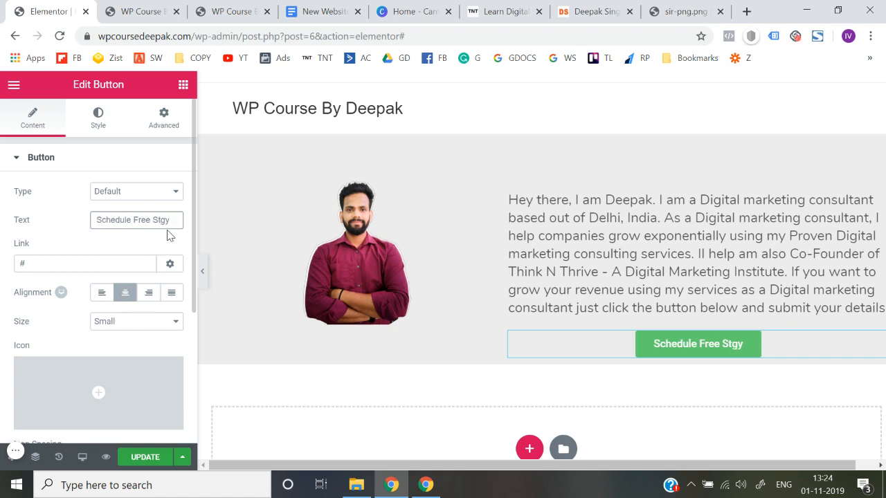
key(Delete)
key(Delete)
text(ra)
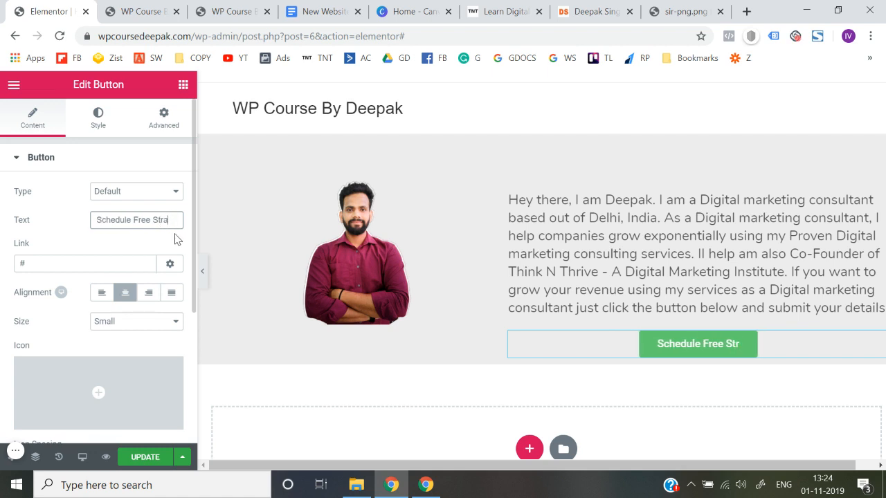
text(tegy Session)
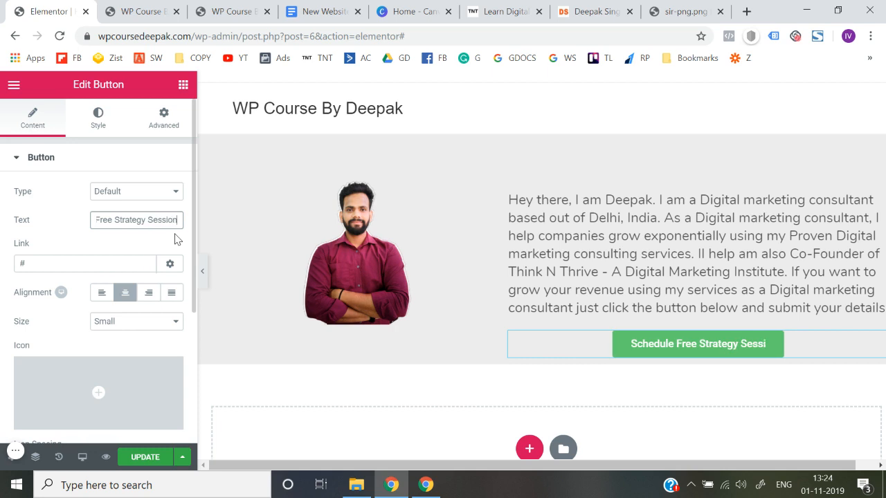
click(1, 209)
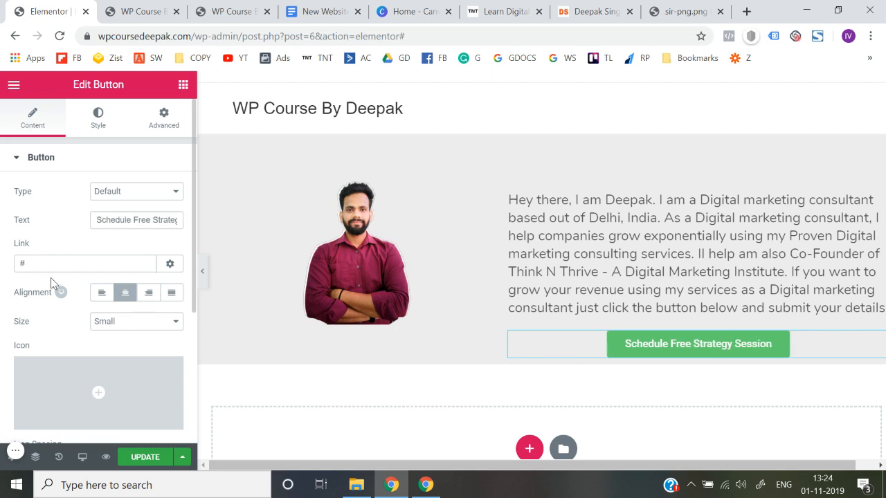
Preview the section with its relabelled button at full page width, and update the page to save it
click(202, 272)
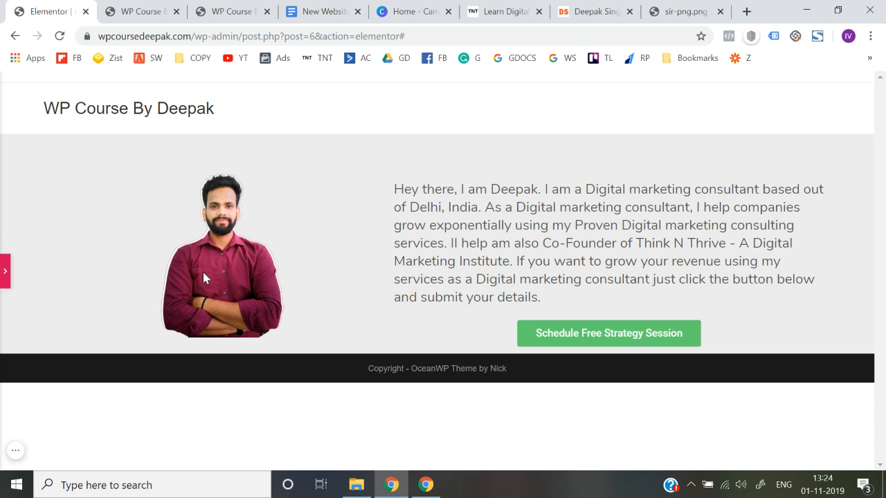
click(5, 271)
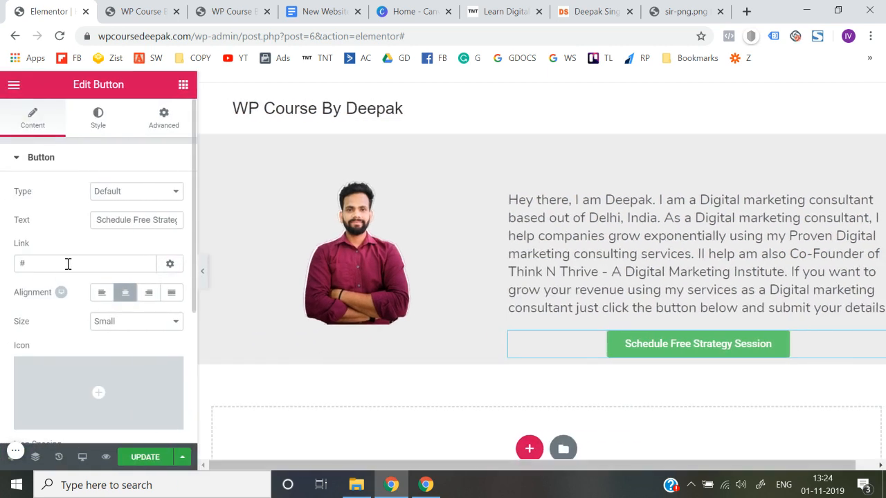
click(201, 277)
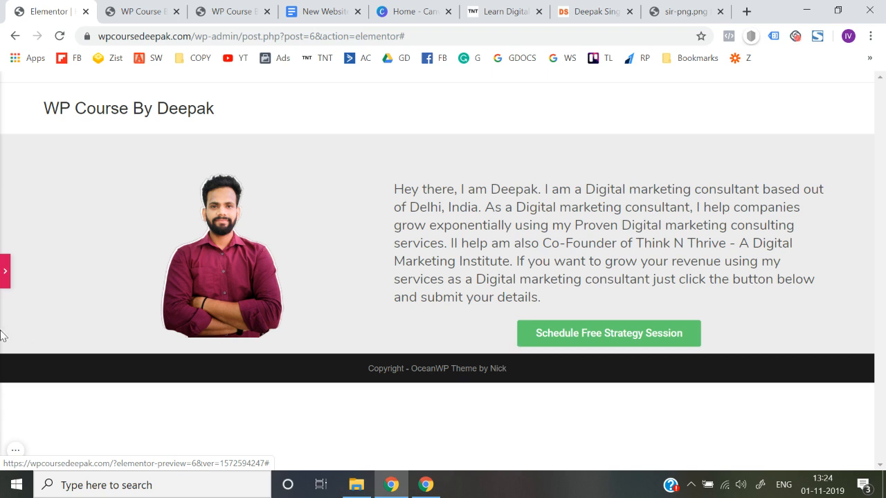
click(5, 272)
click(147, 458)
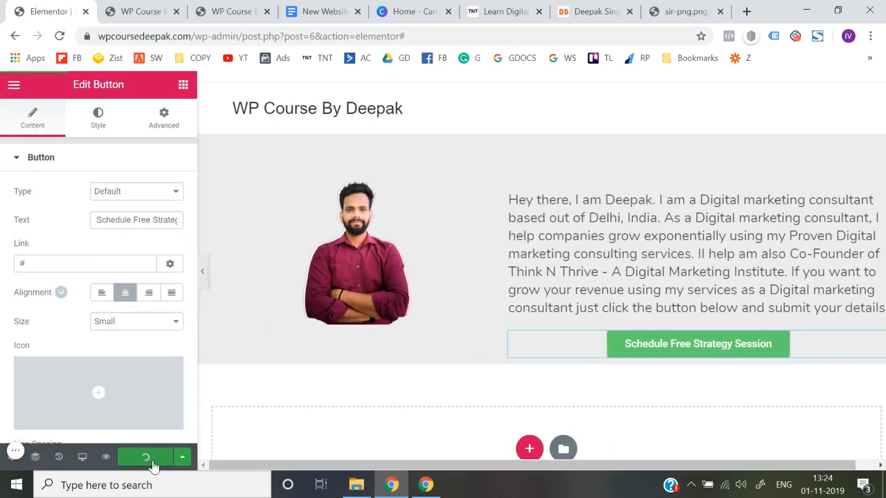
Review the saved section at full page width and browse the available Basic and General widgets
click(204, 284)
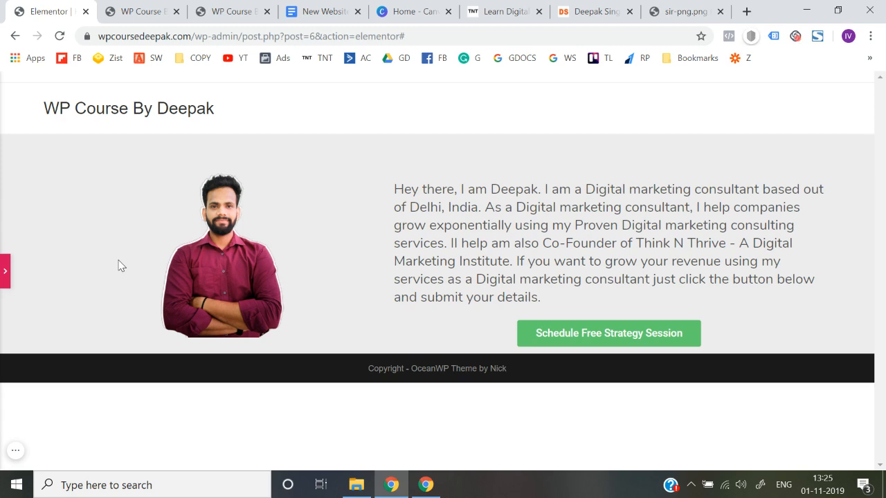
click(4, 270)
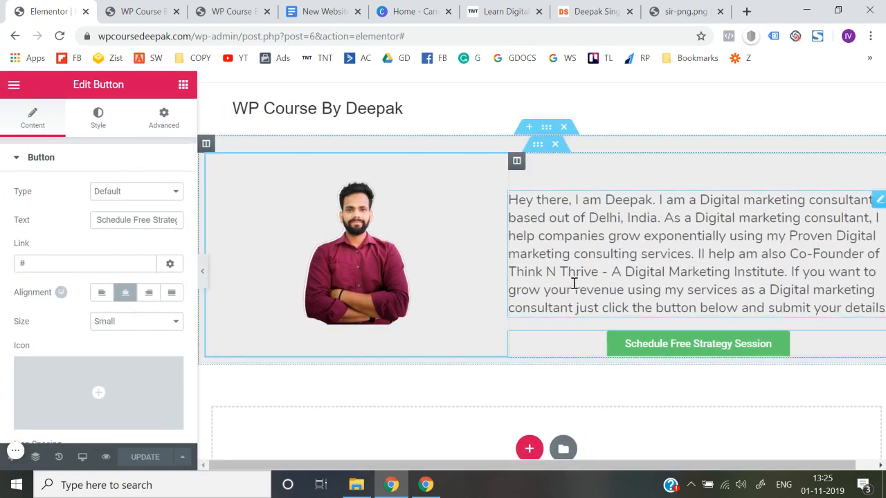
click(203, 275)
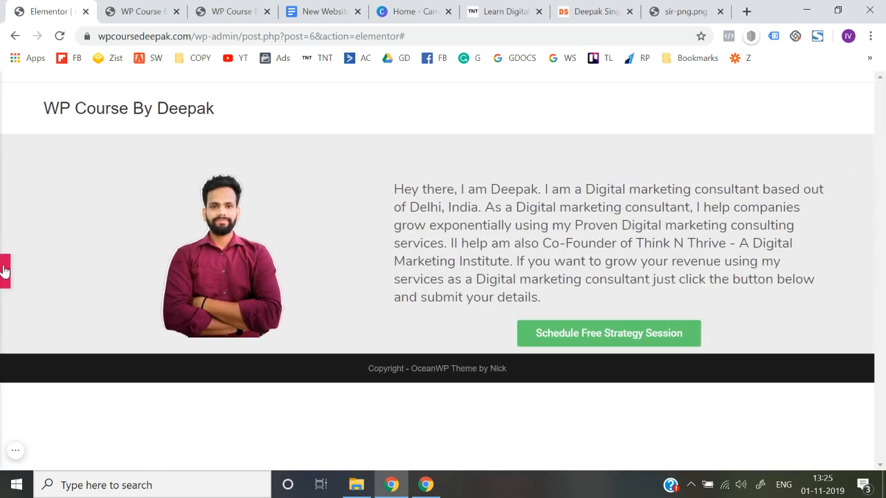
click(4, 269)
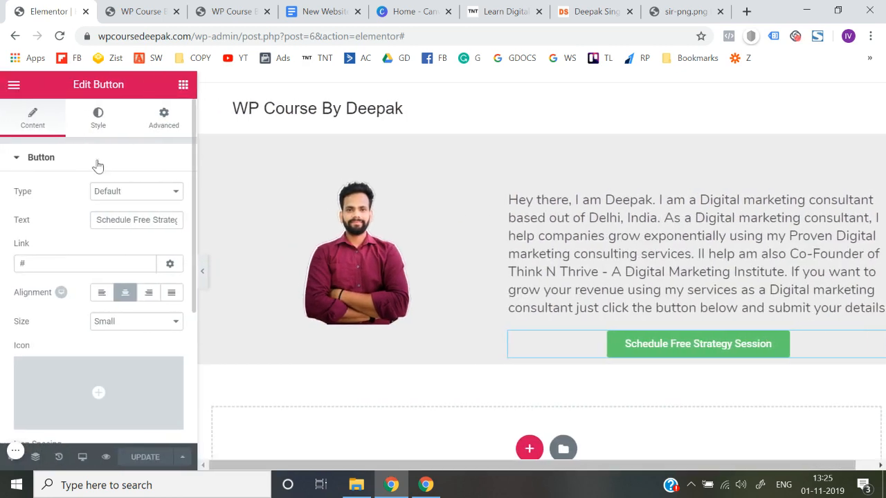
click(183, 84)
scroll(74, 311, down, 10)
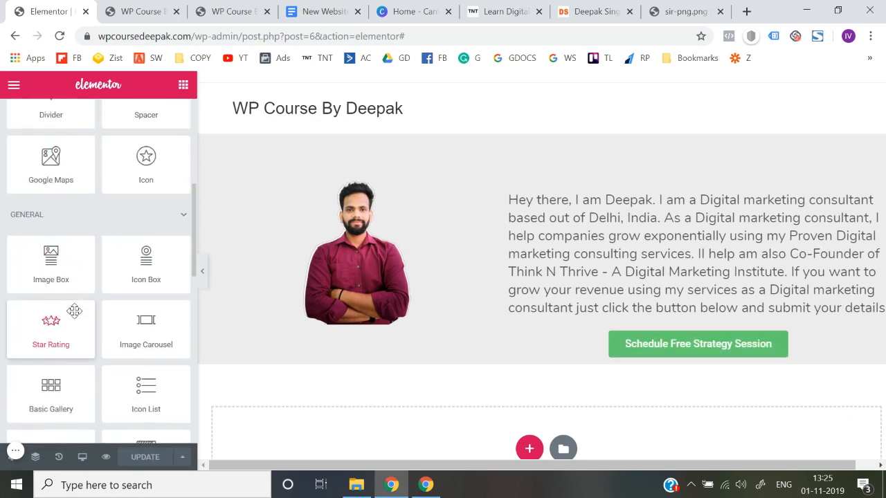
scroll(63, 252, up, 10)
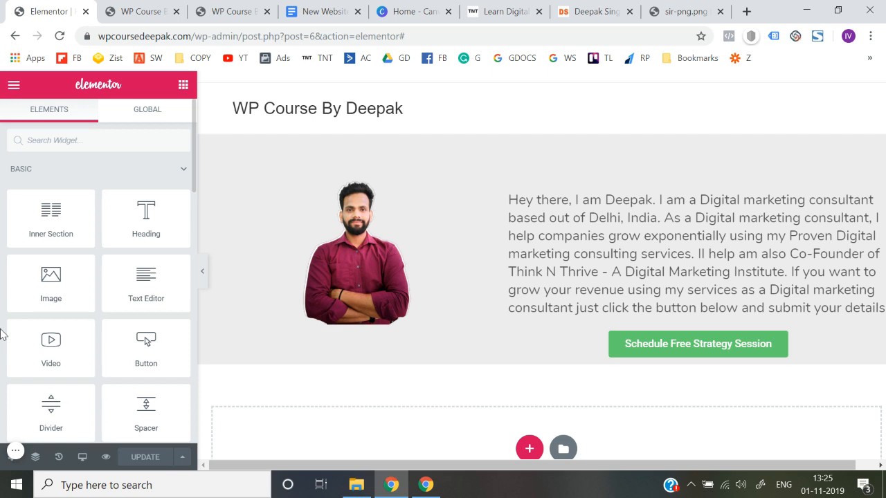
Switch to the mobile preview and examine how the portrait, intro text and button stack
click(82, 458)
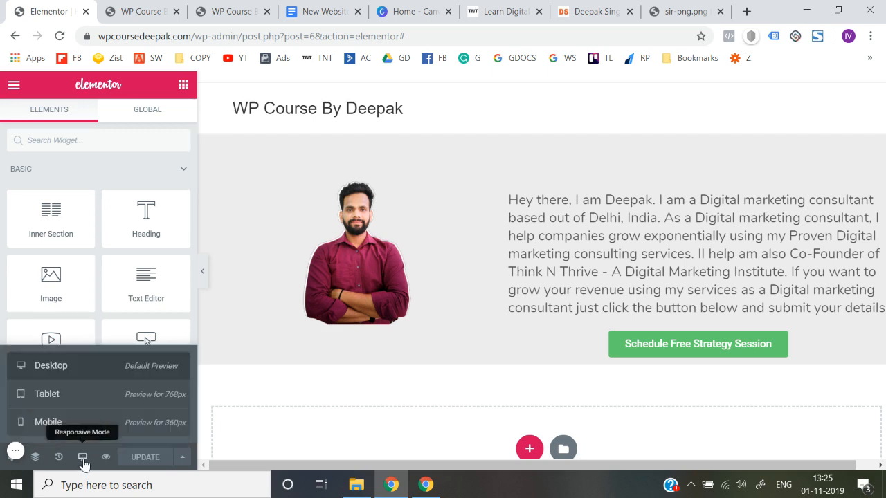
click(67, 424)
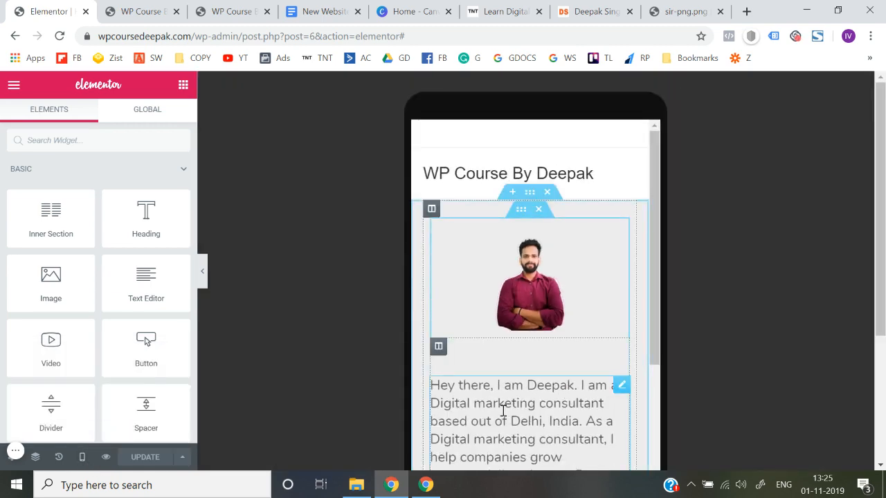
scroll(501, 410, down, 3)
scroll(503, 411, down, 3)
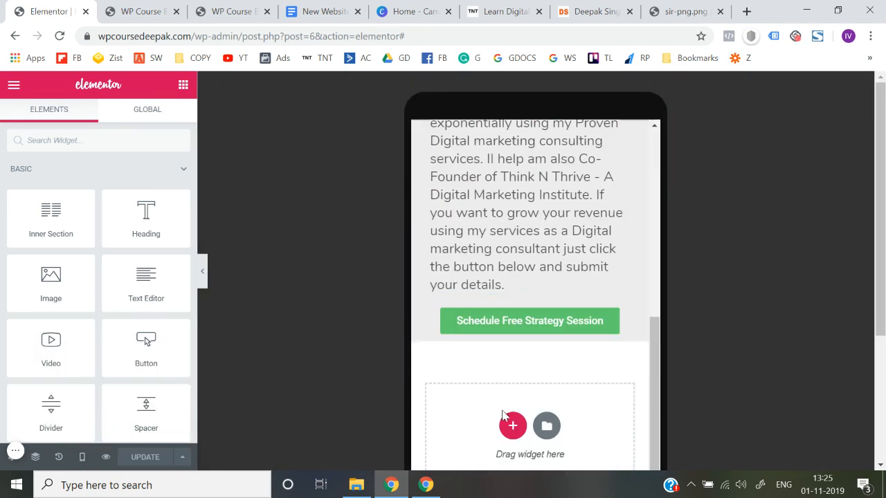
scroll(503, 411, up, 8)
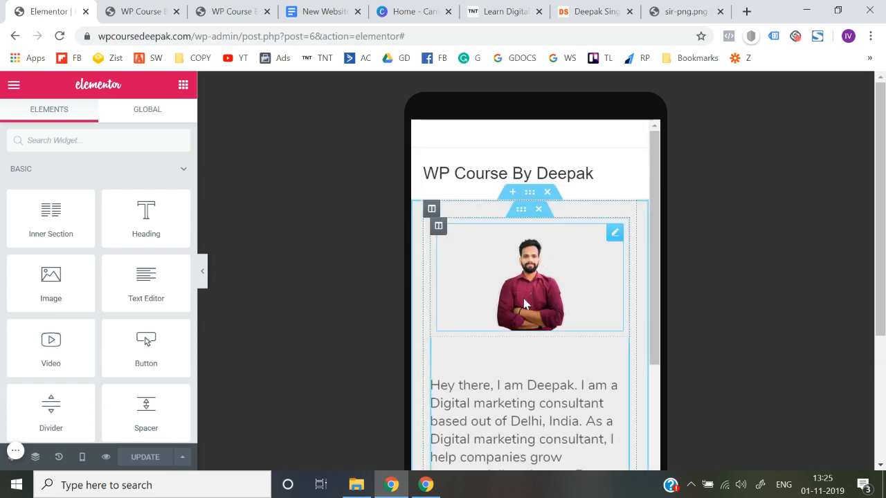
scroll(514, 373, down, 3)
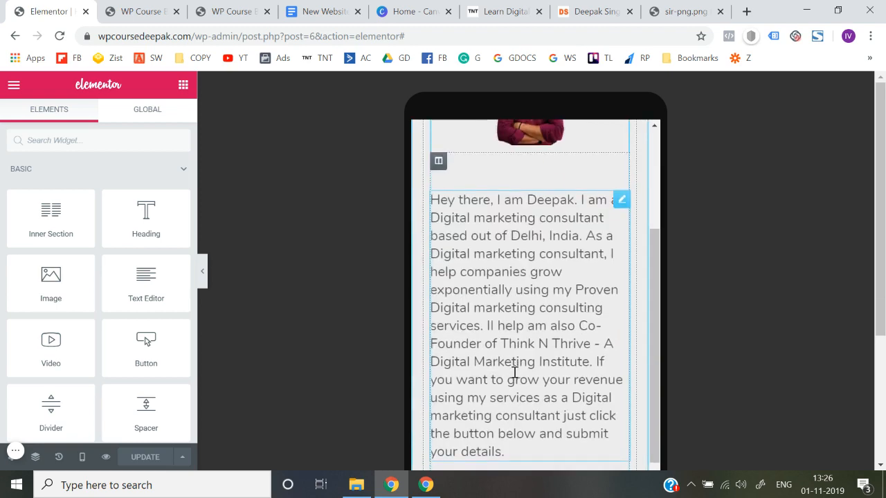
scroll(514, 373, down, 2)
scroll(514, 374, up, 2)
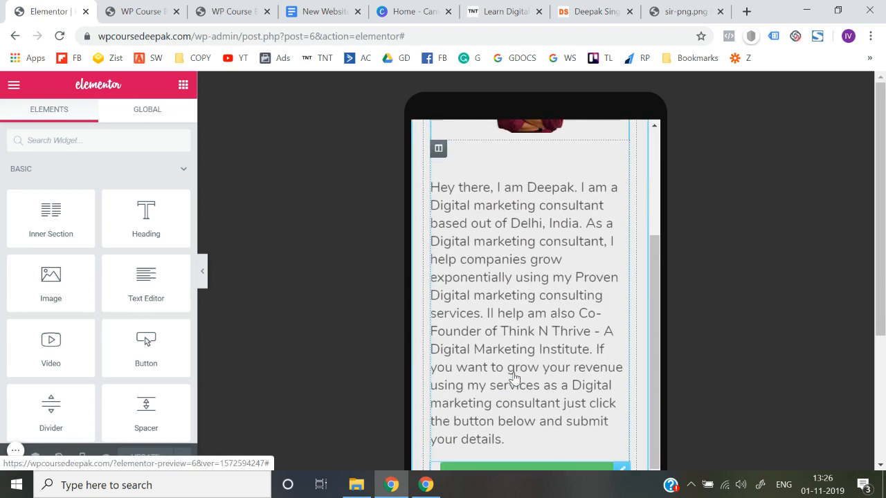
scroll(514, 374, down, 2)
scroll(514, 373, up, 5)
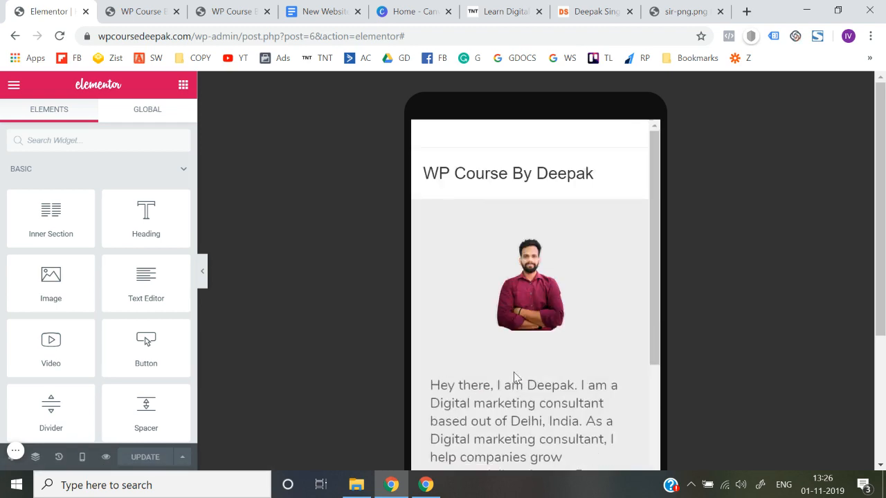
Switch back to the desktop preview and exit Elementor to the Home Page's WordPress editor
click(83, 457)
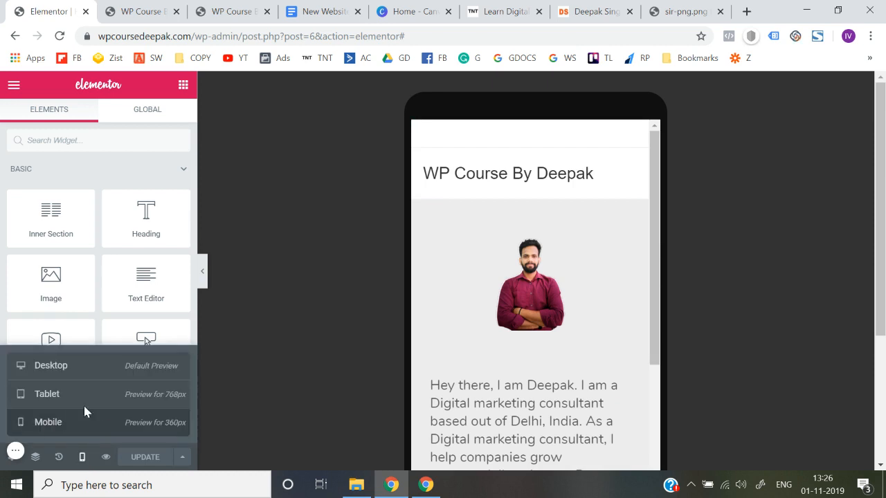
click(87, 375)
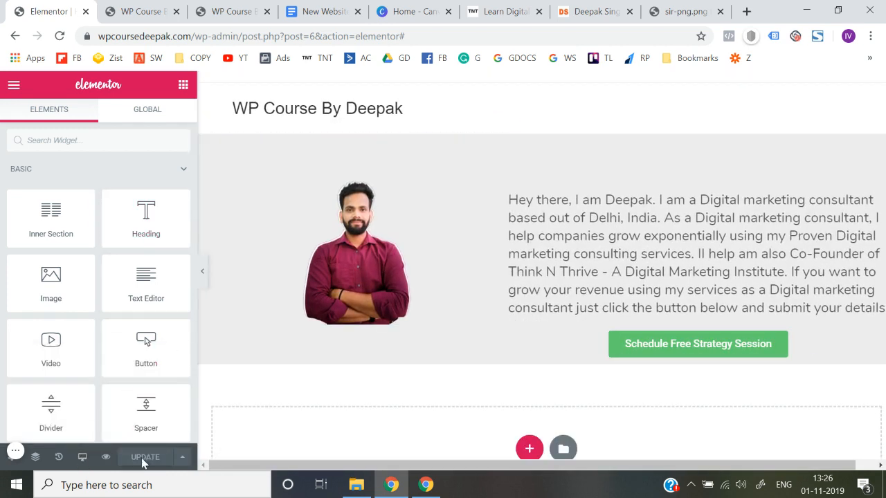
click(12, 85)
scroll(65, 316, down, 1)
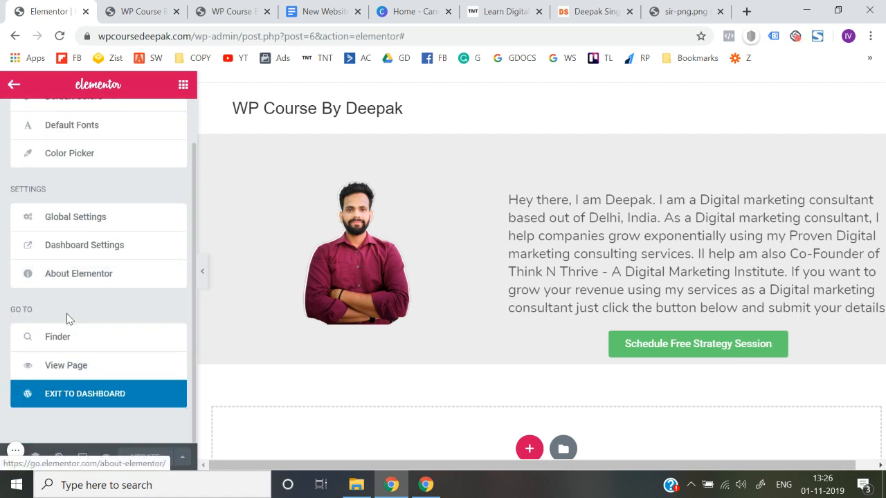
click(81, 400)
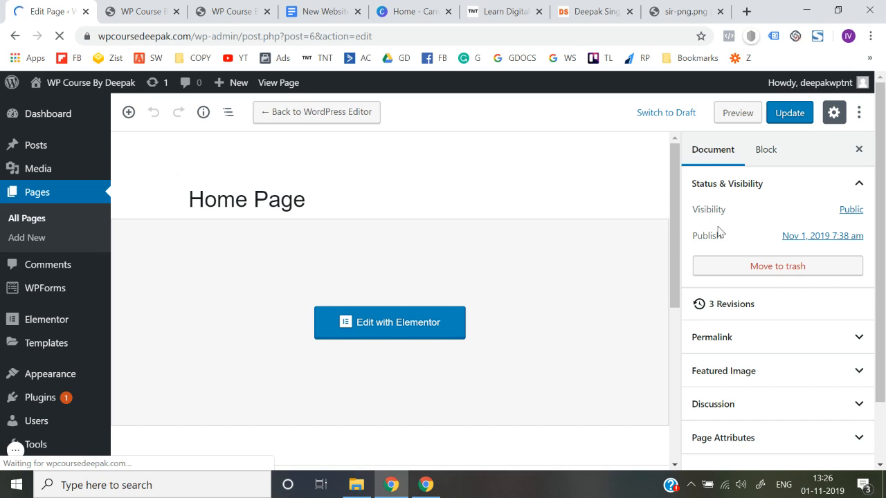
Preview the Home Page and strip the preview parameters from its address to load wpcoursedeepak.com
click(739, 114)
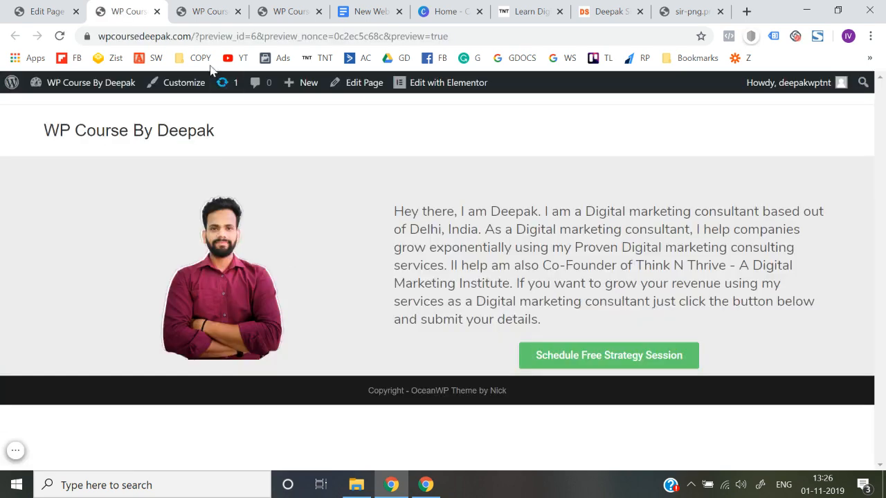
drag(196, 36, 480, 46)
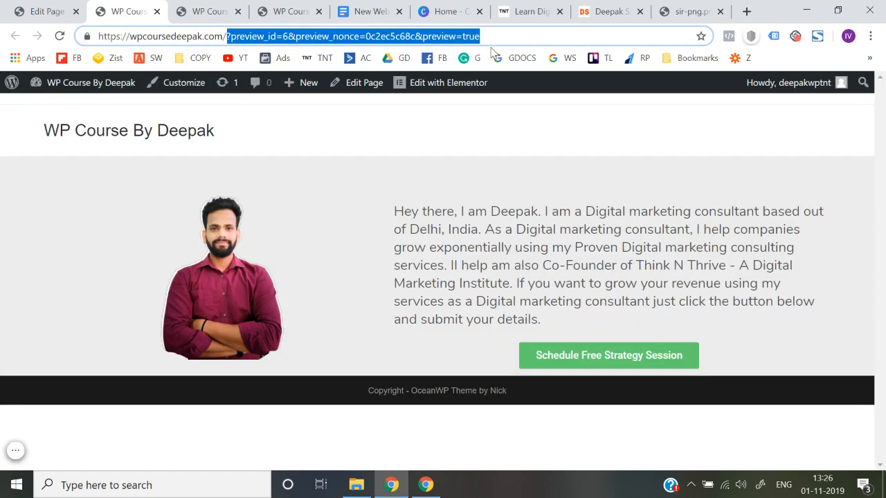
key(BackSpace)
key(Return)
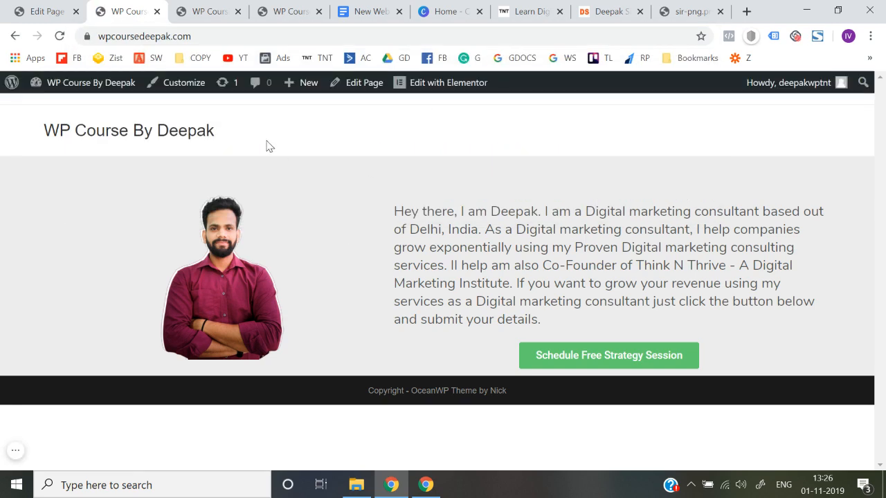
triple_click(254, 108)
double_click(251, 105)
drag(252, 93, 248, 104)
click(247, 105)
triple_click(250, 108)
click(251, 108)
Disable the top bar in the Home Page's OceanWP header settings and update the page
click(54, 4)
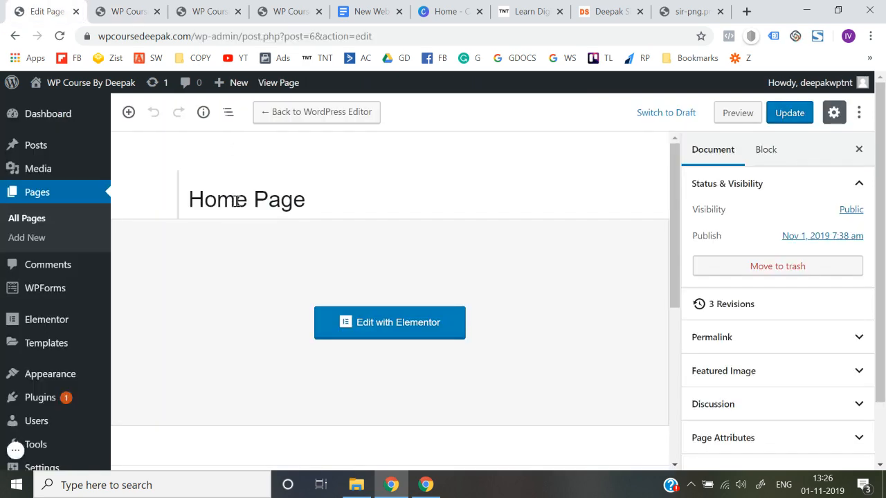
scroll(237, 200, down, 5)
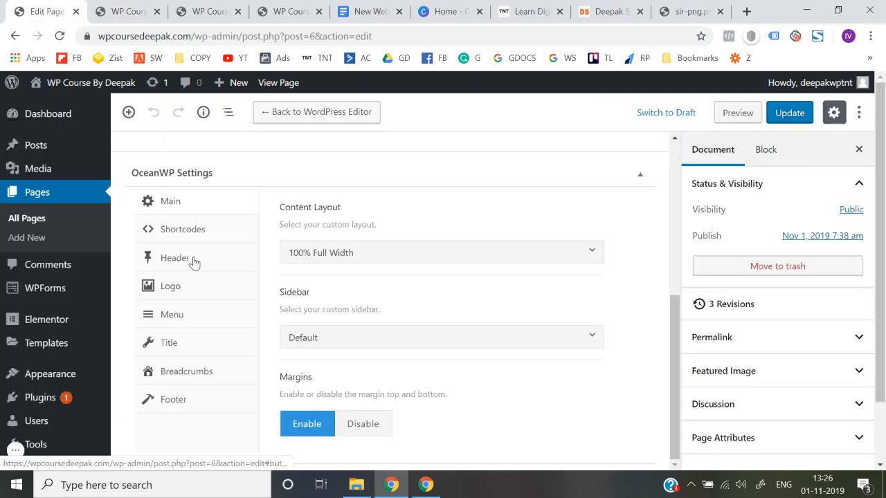
click(194, 261)
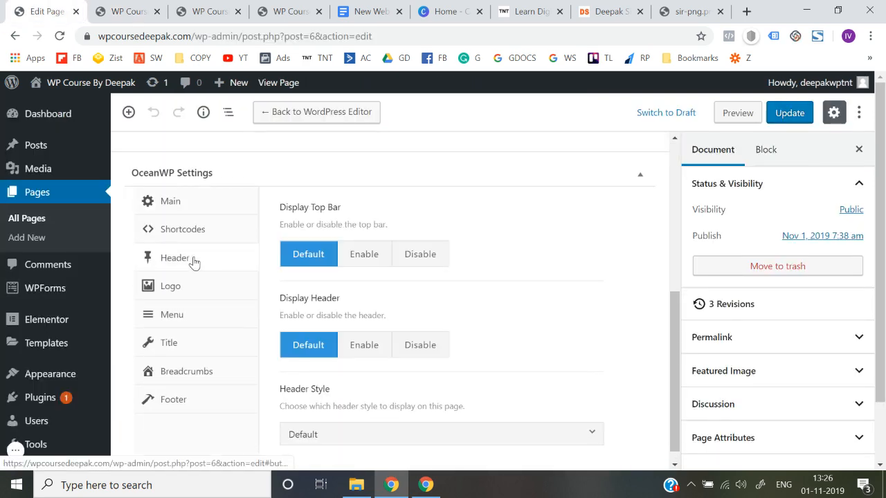
click(428, 265)
click(787, 114)
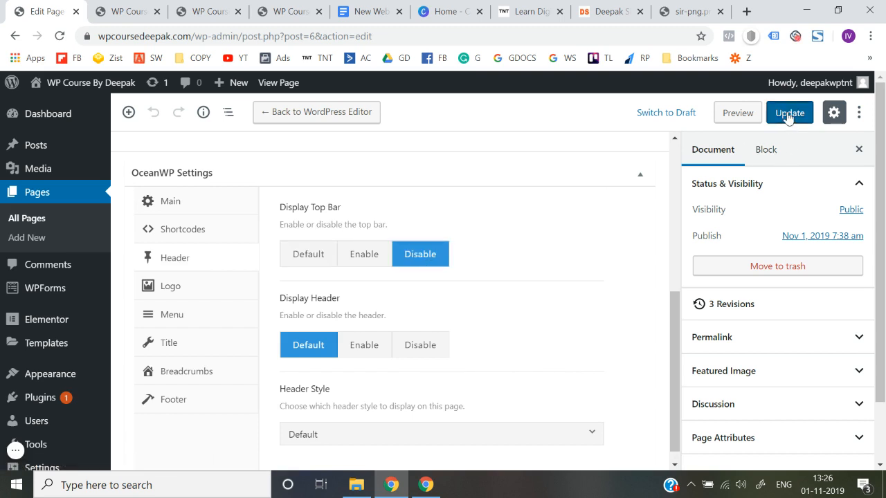
Reload the live home page at wpcoursedeepak.com and check the area above the site title
click(140, 7)
click(49, 11)
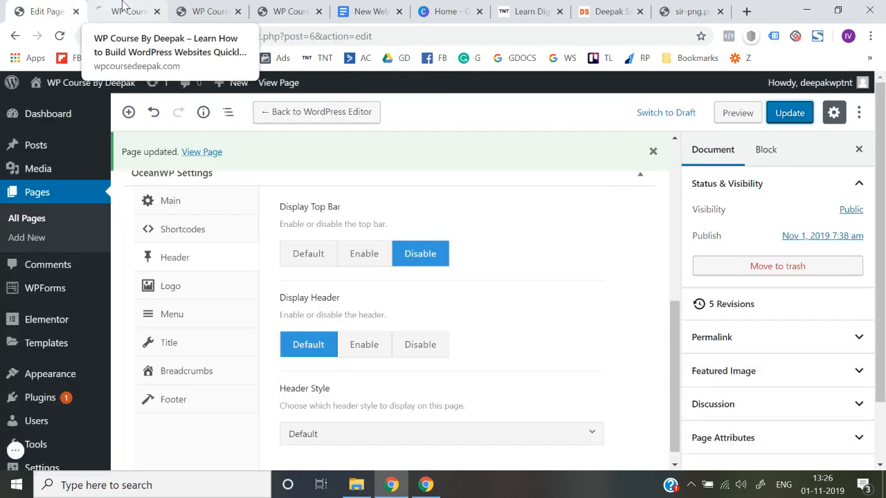
click(122, 6)
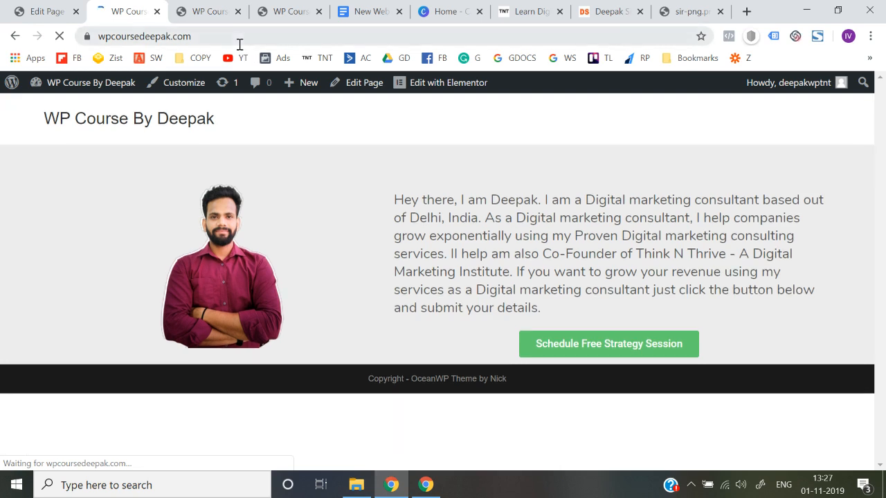
click(240, 37)
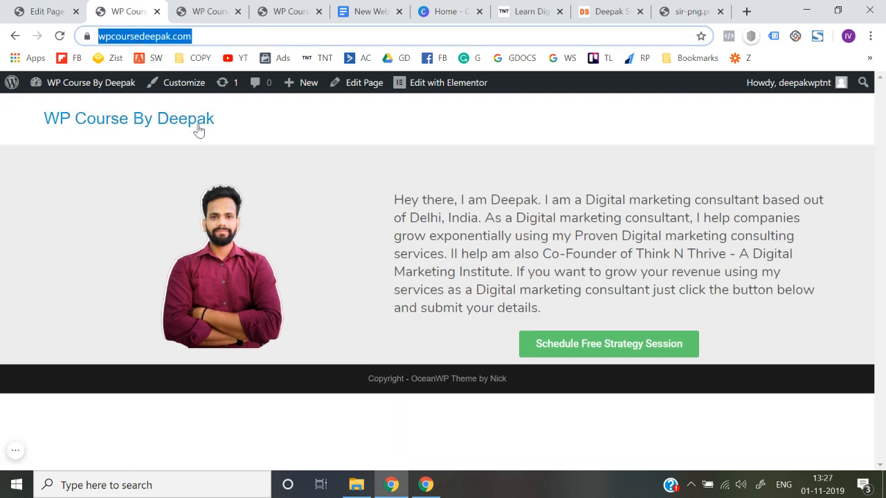